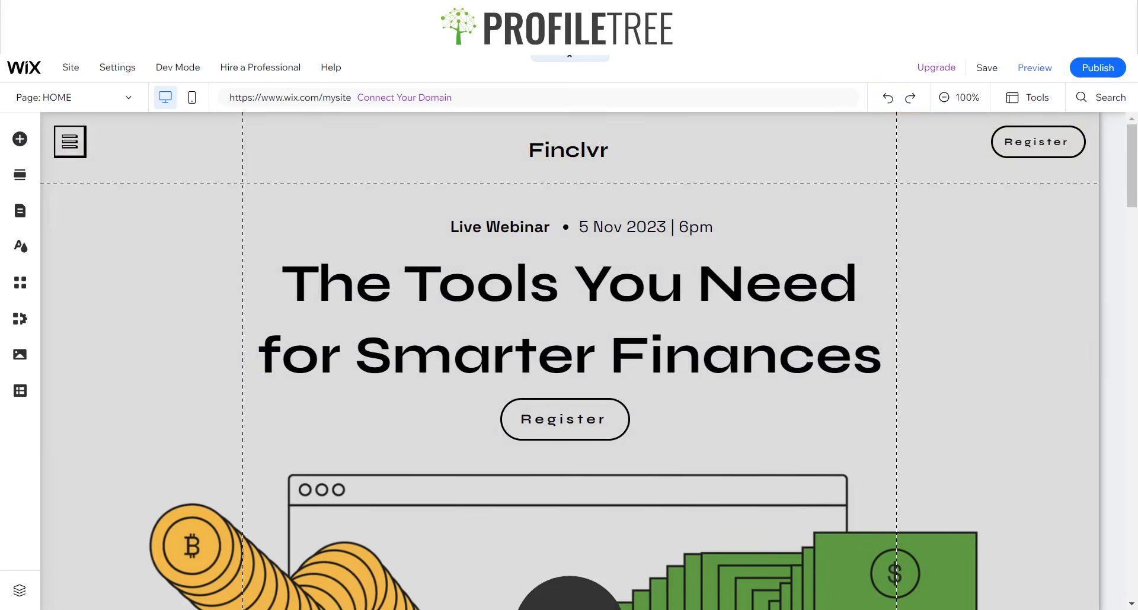
Look through the home page from the hero section down to the footer.
scroll(569, 356, down, 15)
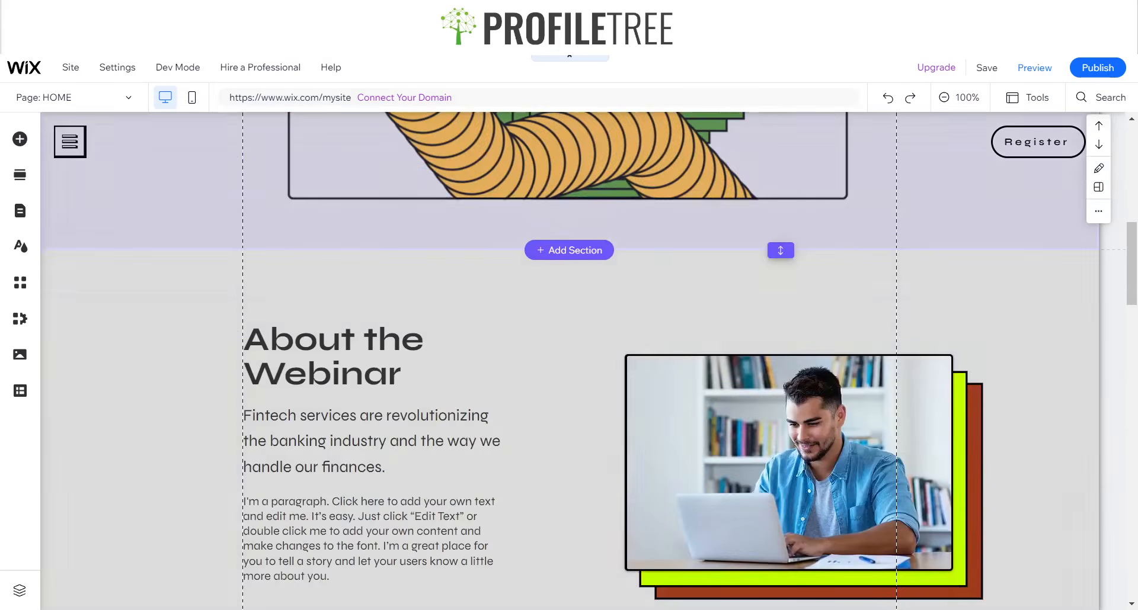
scroll(569, 356, down, 15)
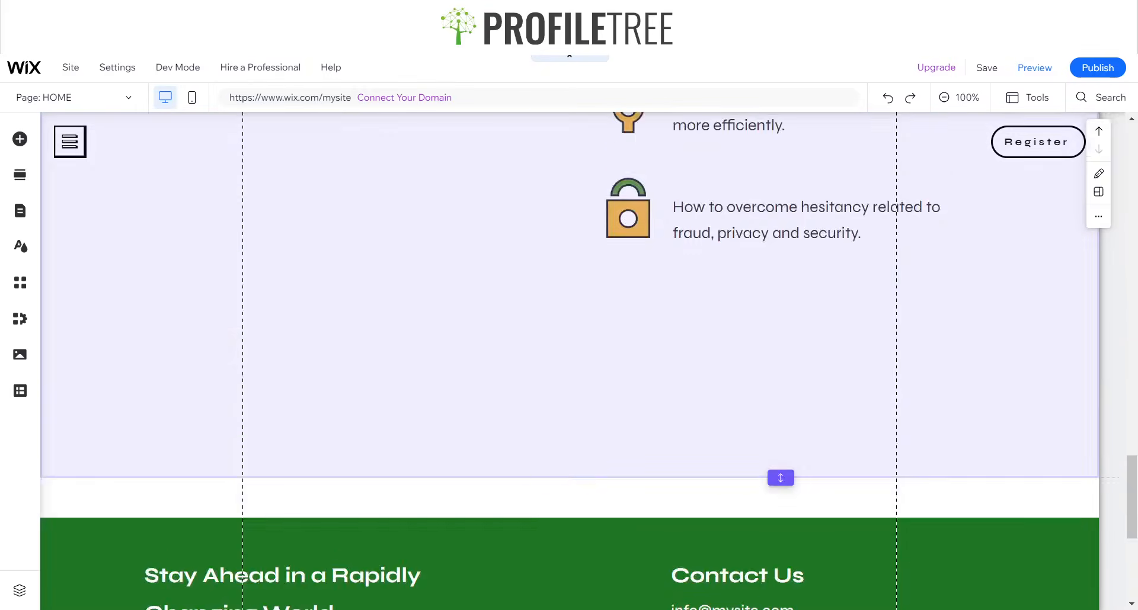
scroll(569, 474, up, 5)
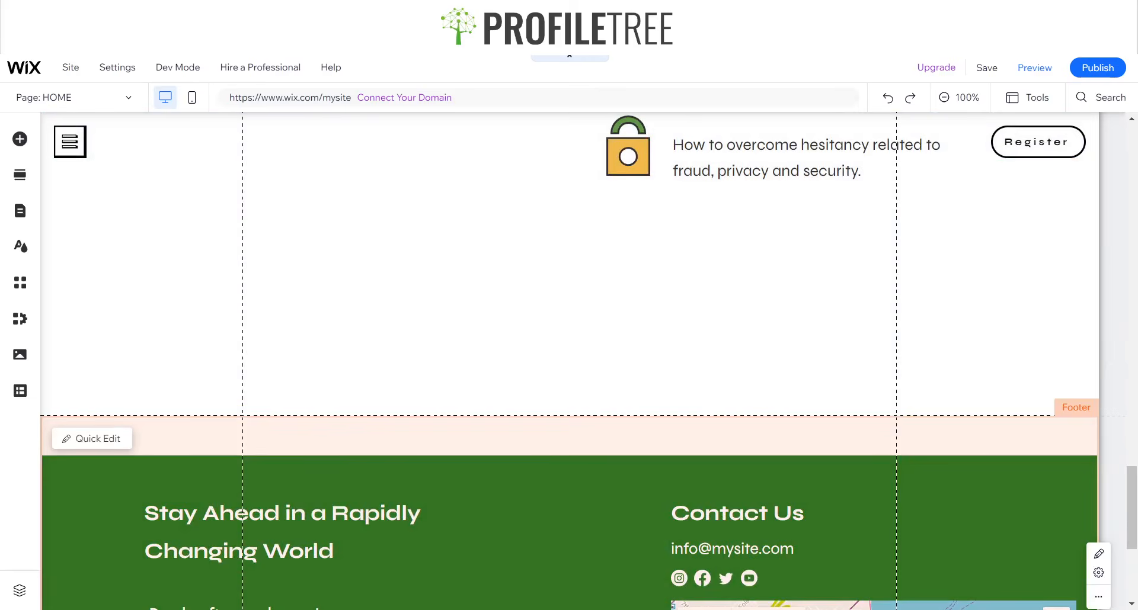
scroll(569, 356, up, 20)
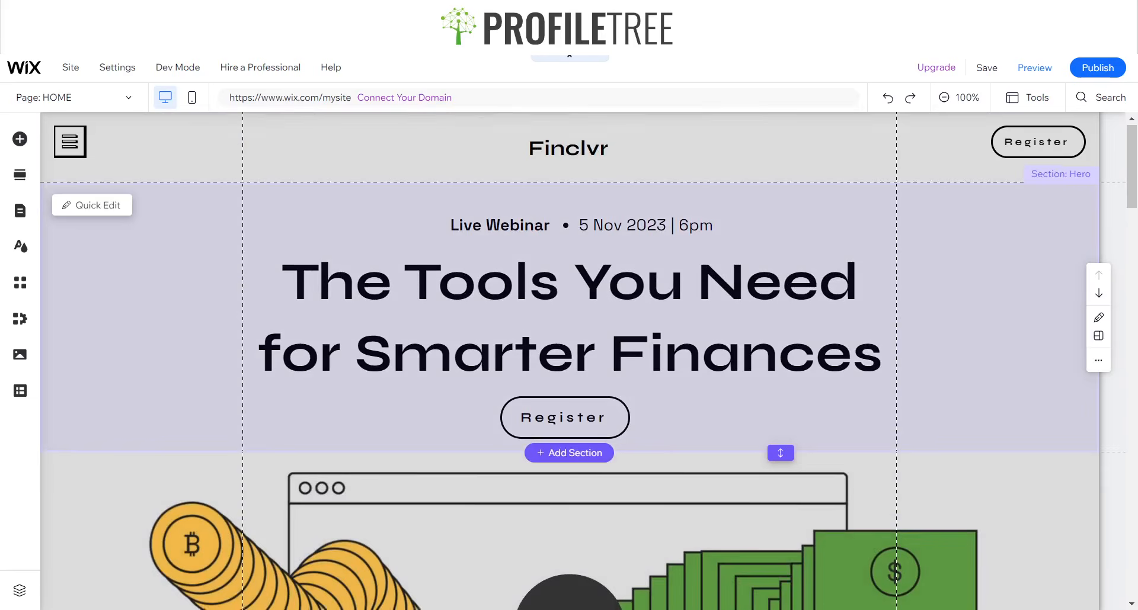
scroll(569, 356, down, 12)
scroll(569, 356, down, 4)
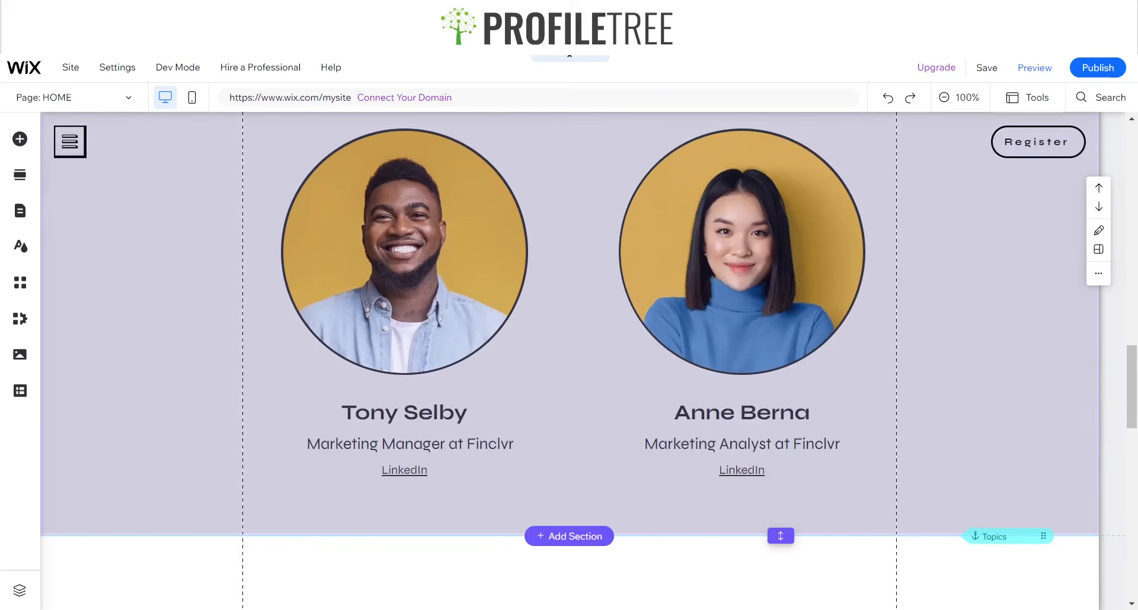
scroll(569, 355, down, 7)
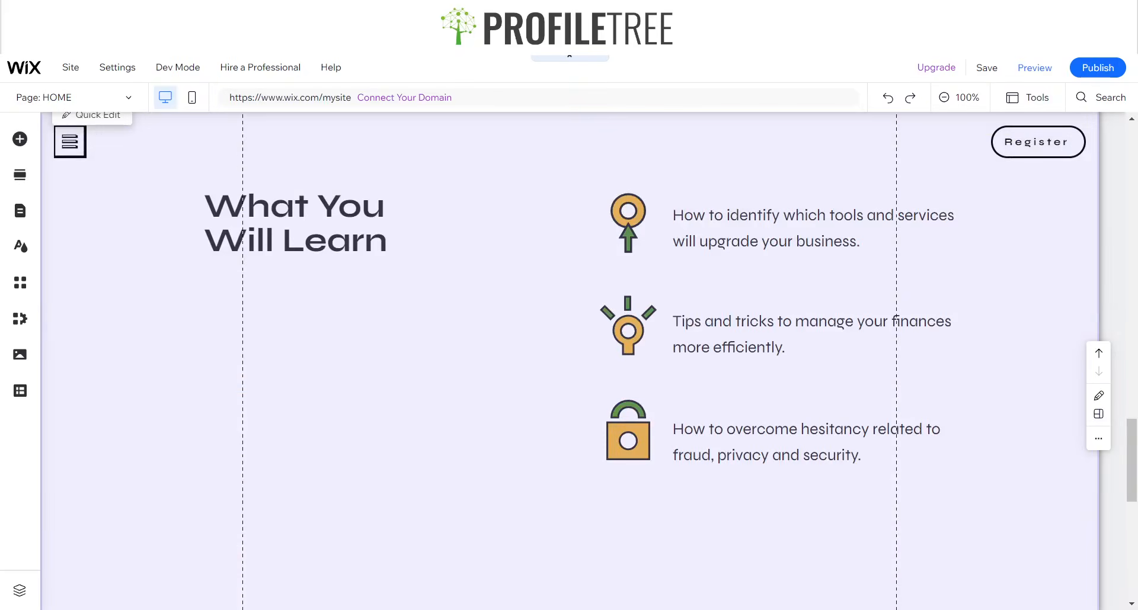
scroll(569, 356, down, 6)
scroll(569, 356, up, 5)
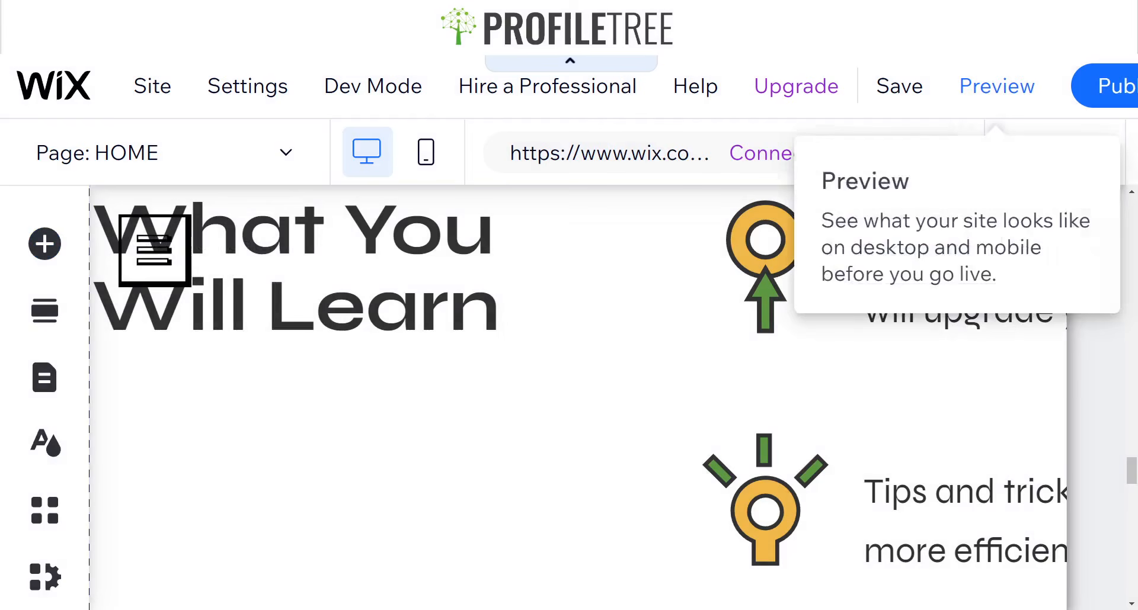
click(997, 87)
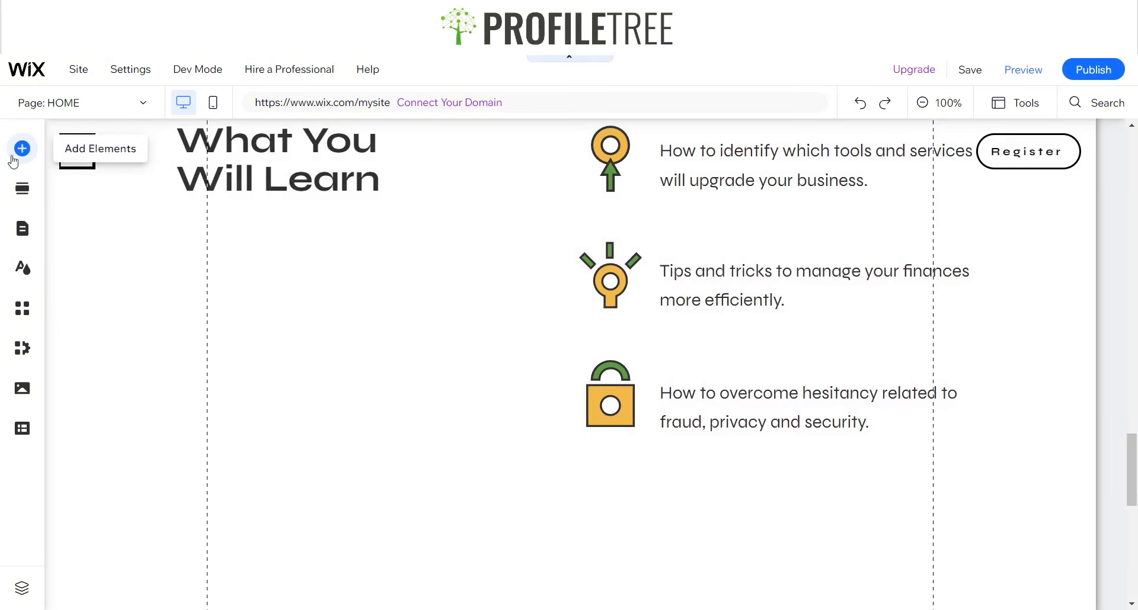
Browse the button elements that can be added, including the themed, iTunes, Pay and PayPal buttons.
click(14, 158)
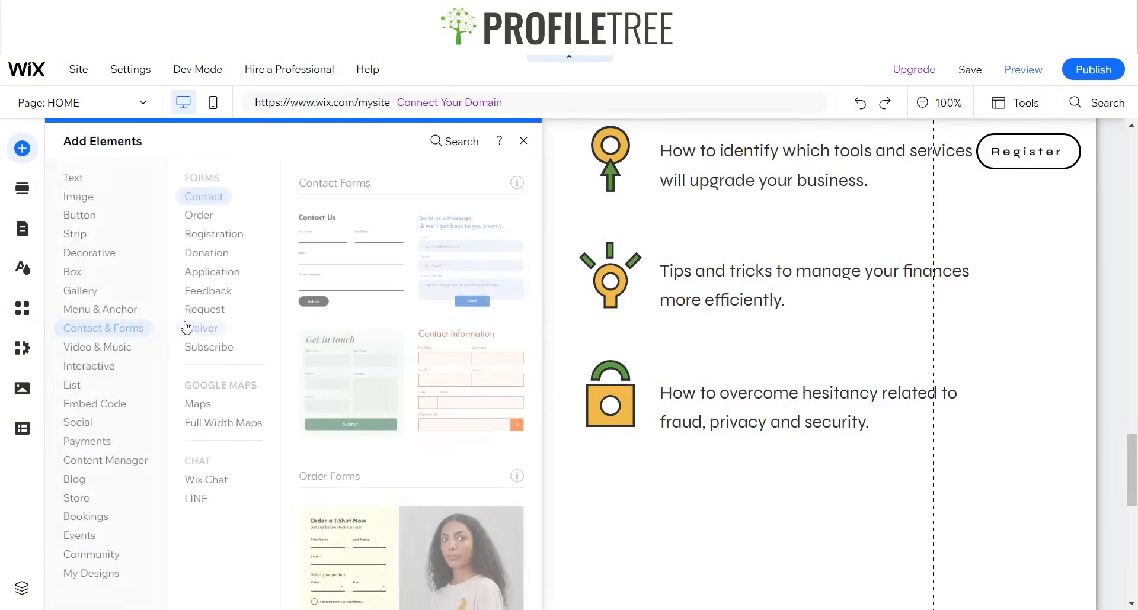
click(186, 327)
click(80, 217)
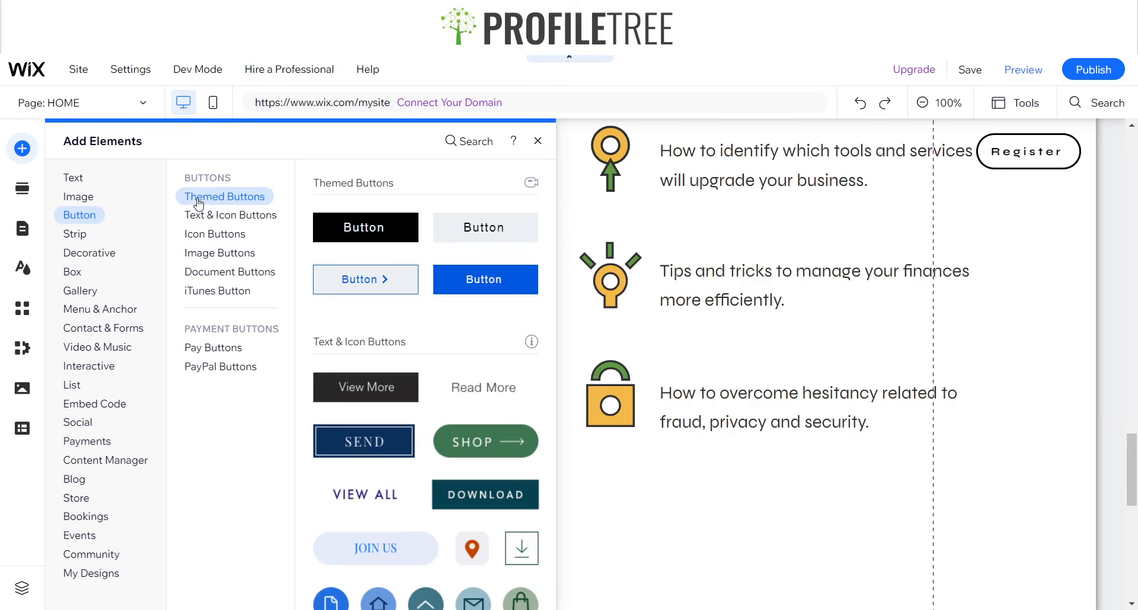
click(198, 291)
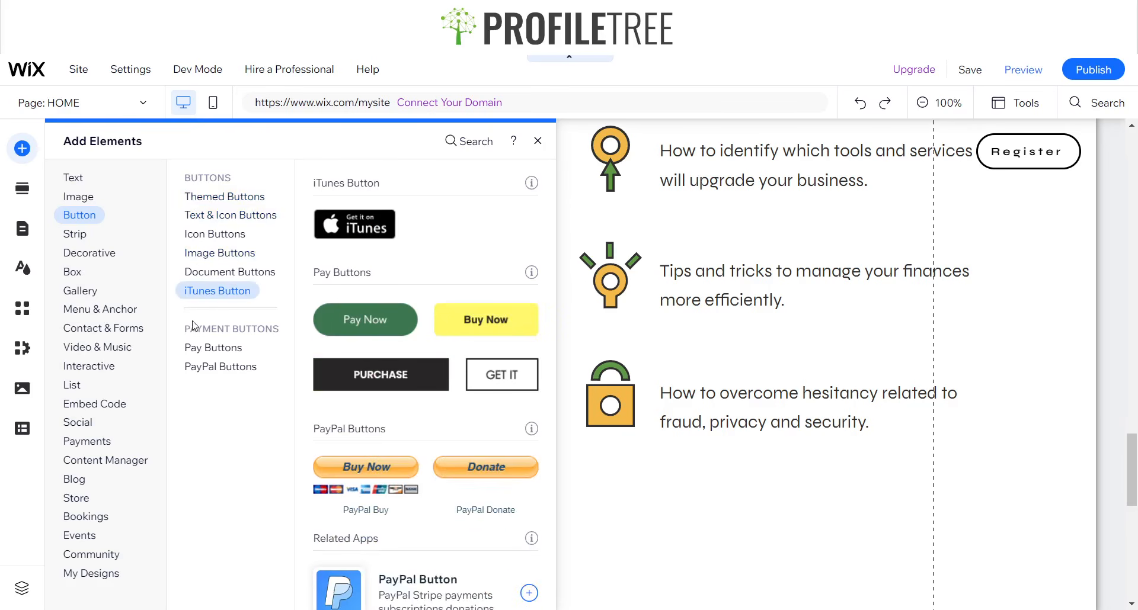
click(196, 347)
click(201, 367)
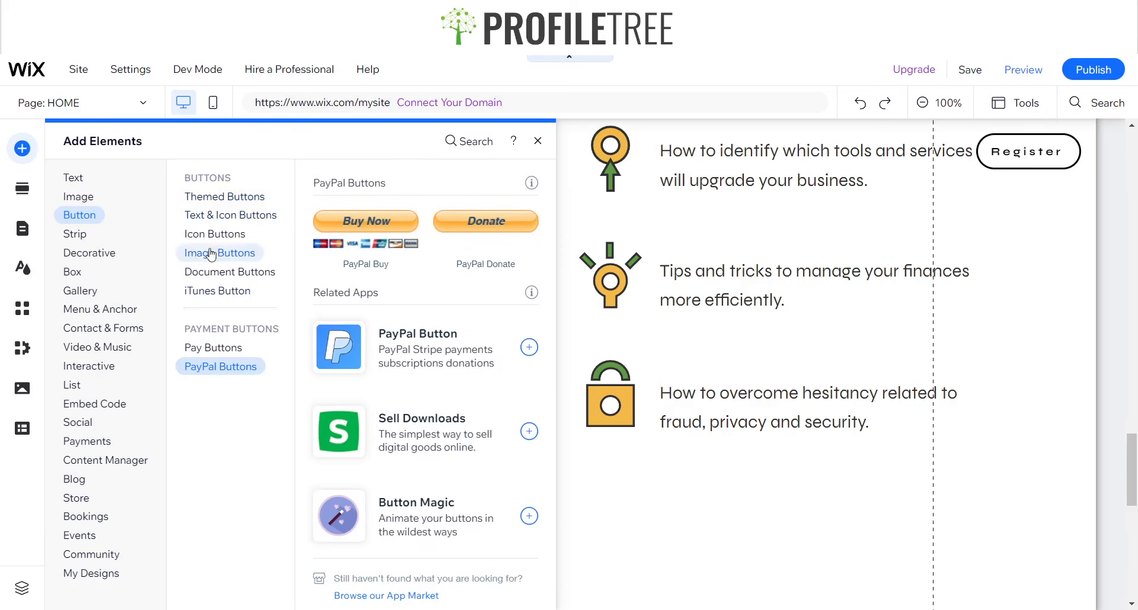
click(209, 197)
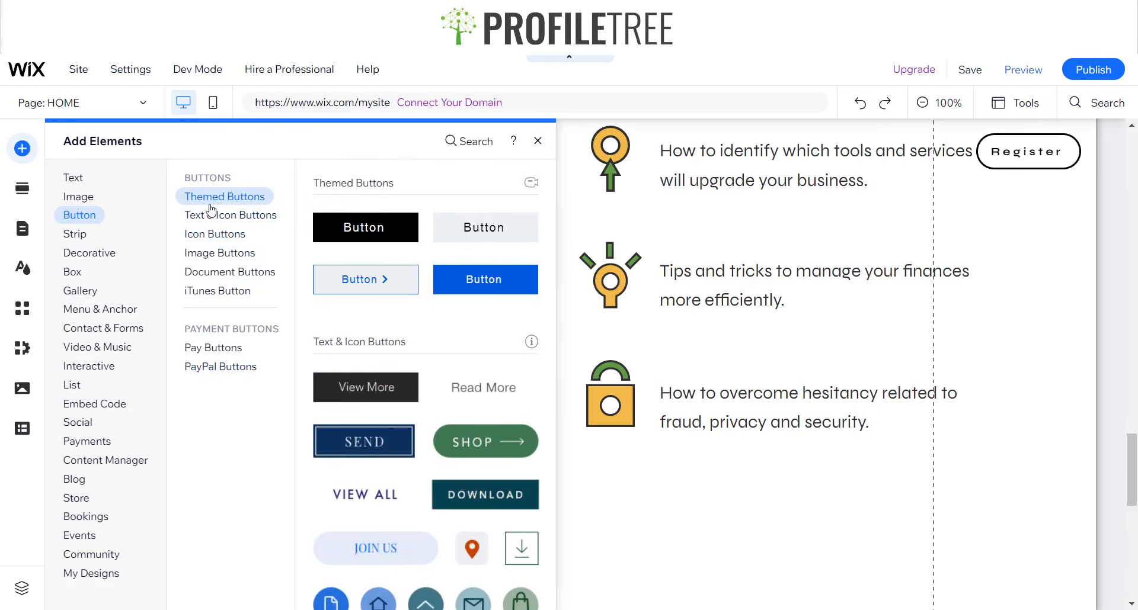
Add the black themed button to the lower-right corner of the What You Will Learn section, just above the footer.
scroll(374, 353, down, 2)
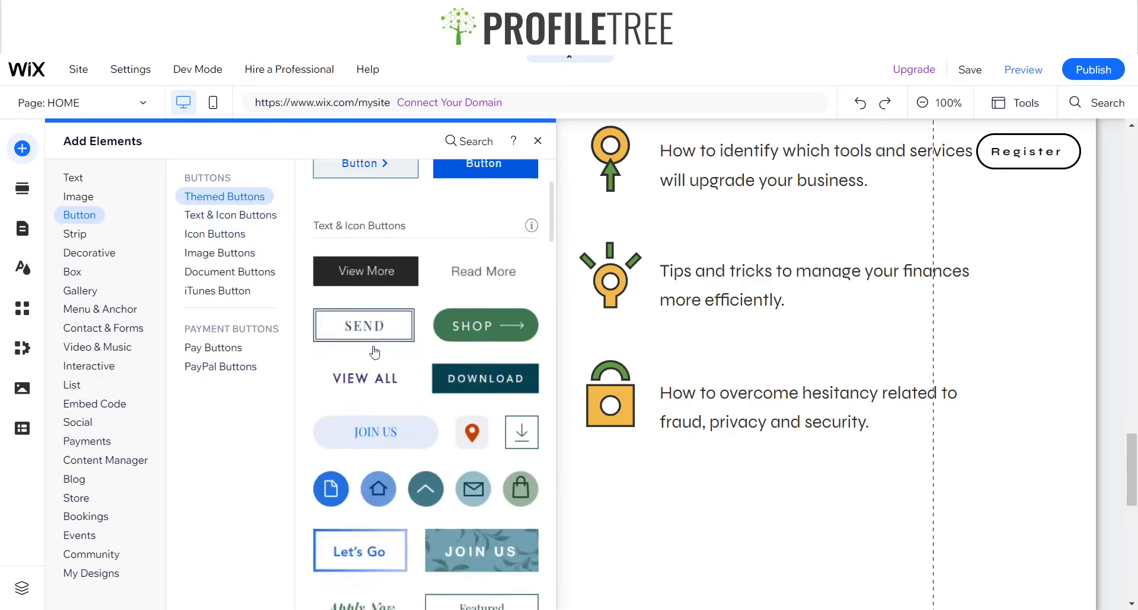
scroll(375, 355, down, 2)
scroll(418, 386, up, 4)
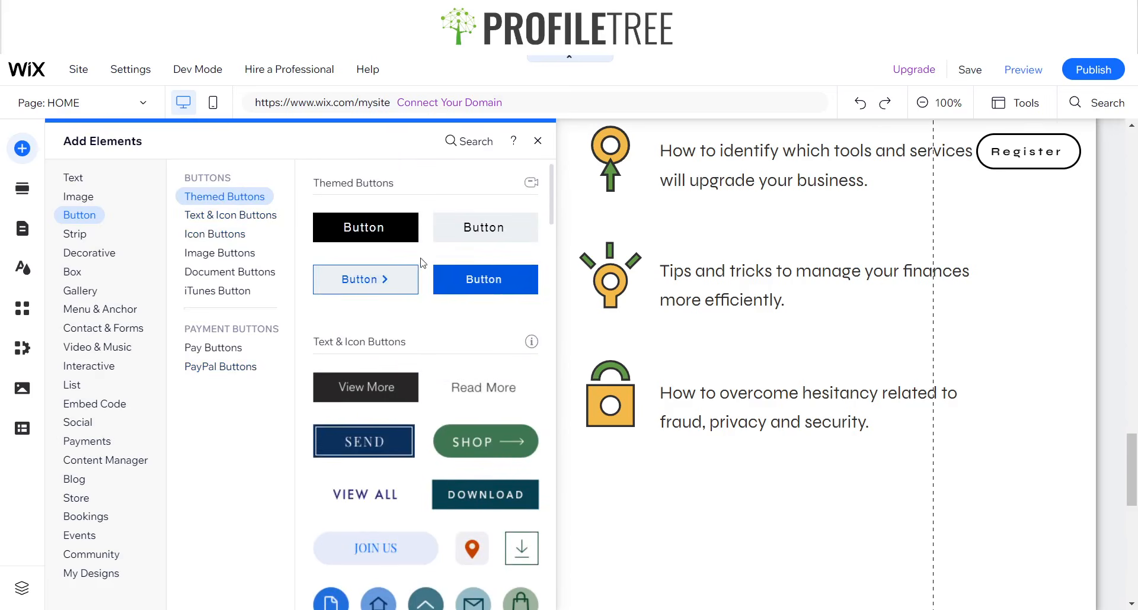
scroll(423, 263, down, 2)
scroll(462, 326, up, 1)
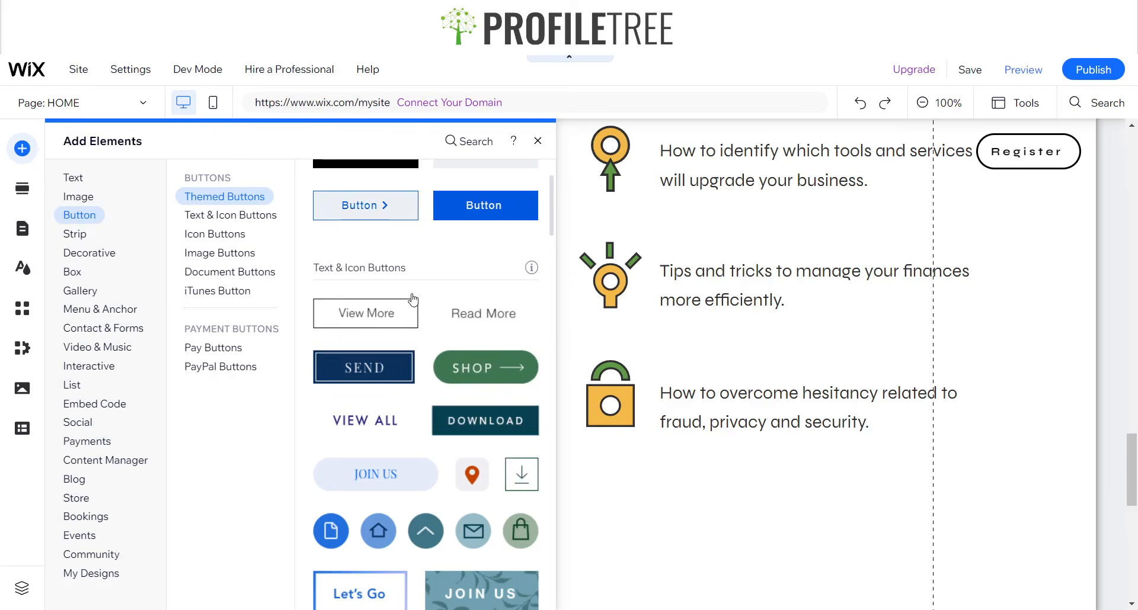
scroll(413, 301, up, 1)
drag(396, 237, 1064, 302)
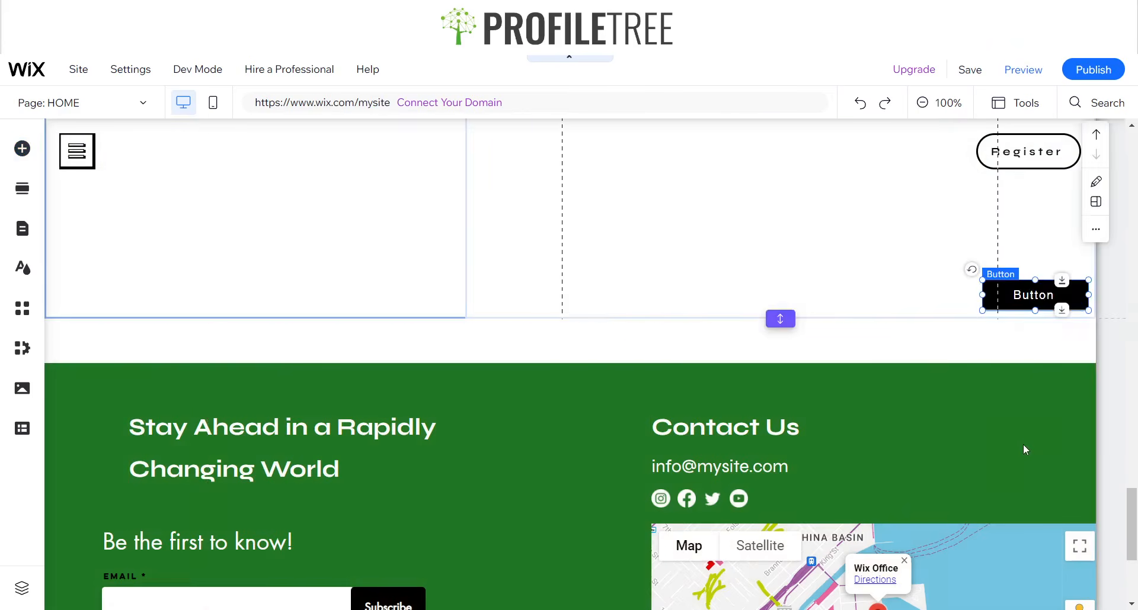
Change the new black button's text to "Back To Top".
scroll(1026, 451, up, 4)
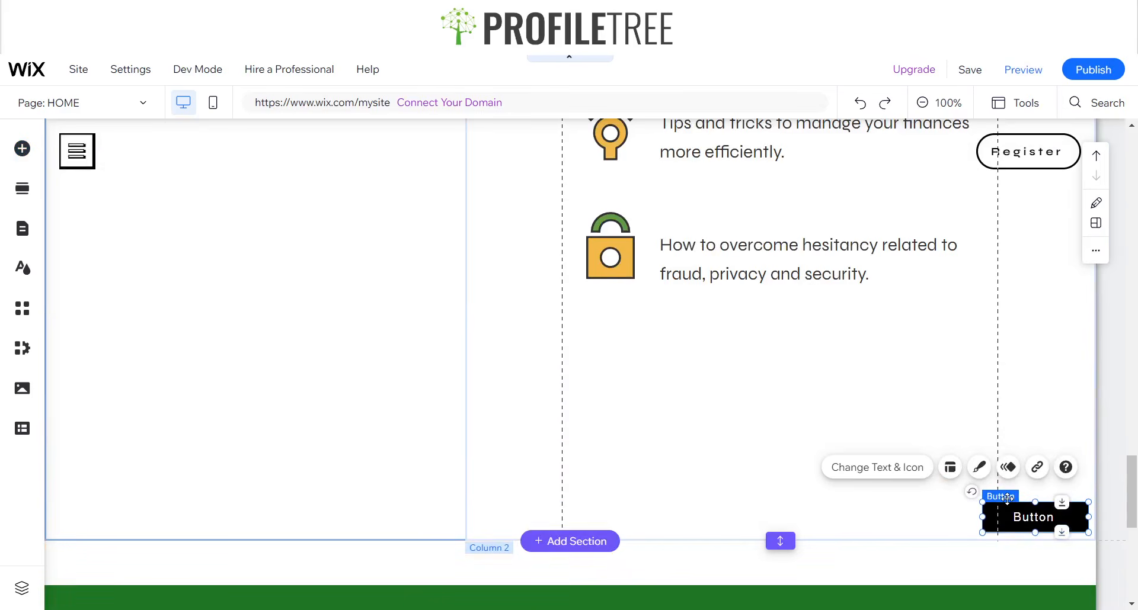
click(981, 468)
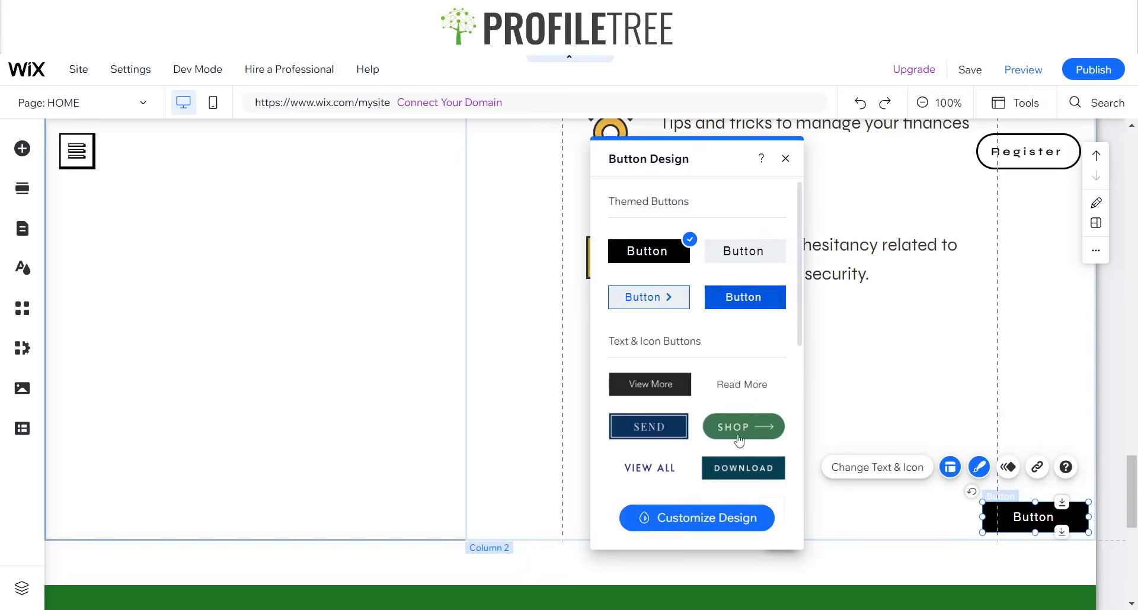
click(907, 473)
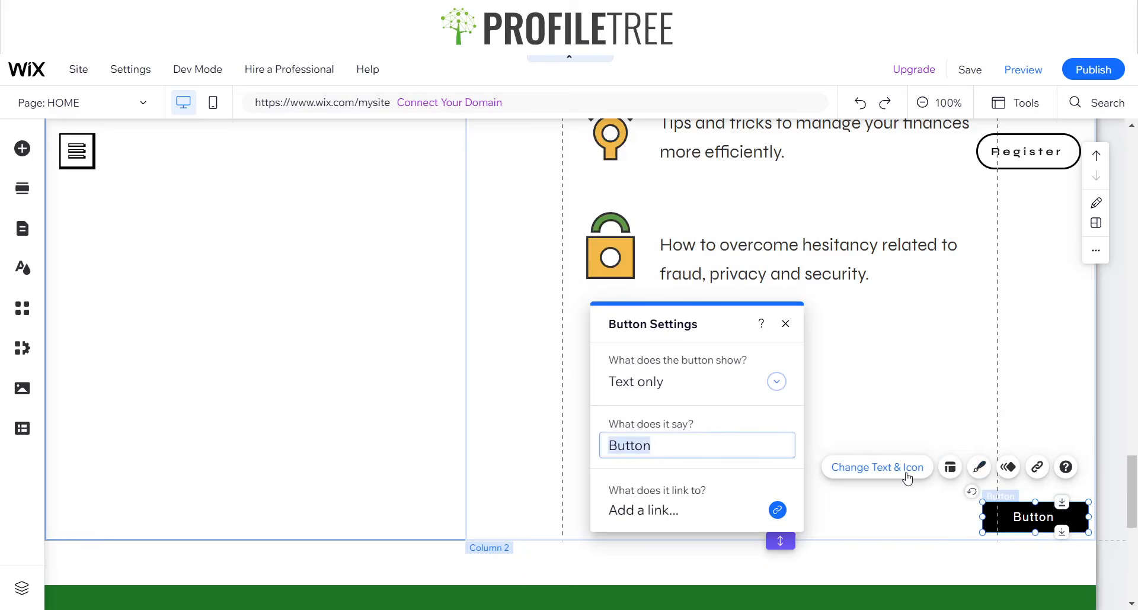
text(Back)
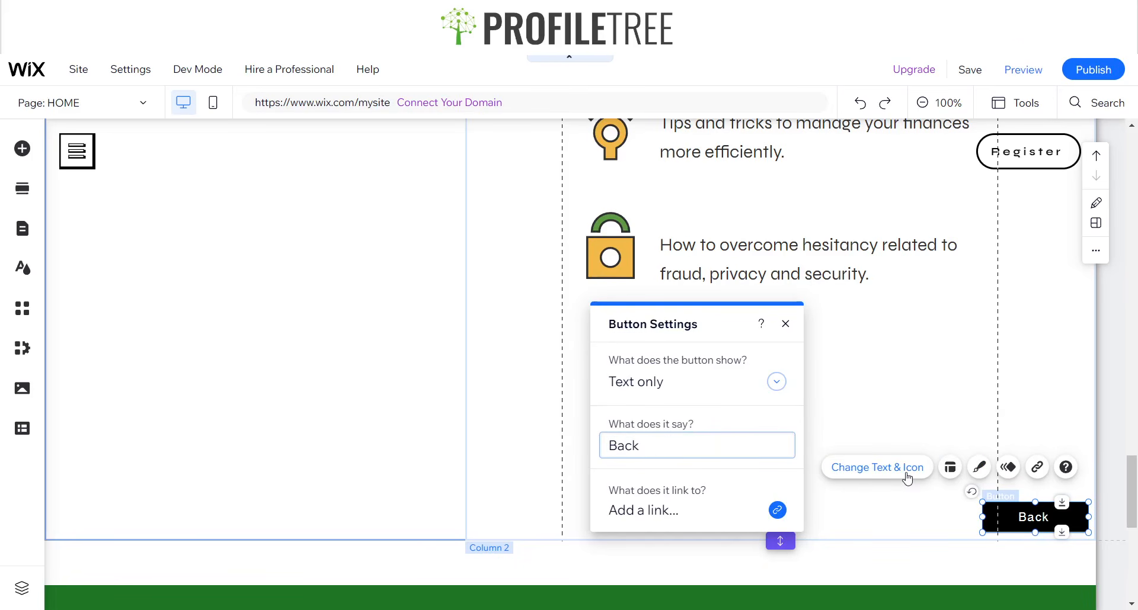
text( to)
key(BackSpace)
text(To Top)
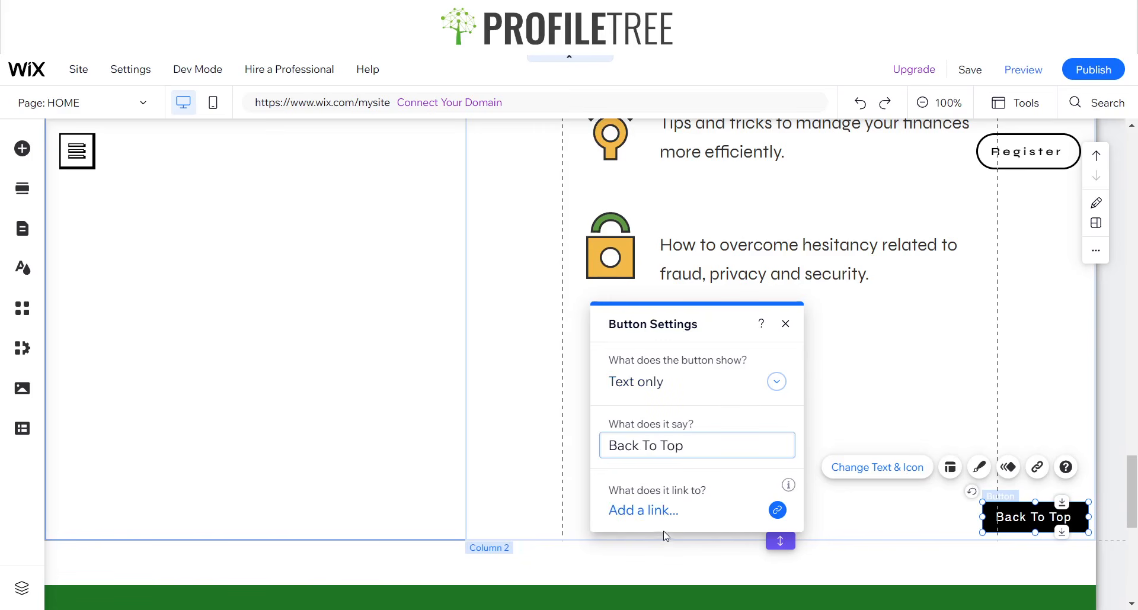
click(785, 324)
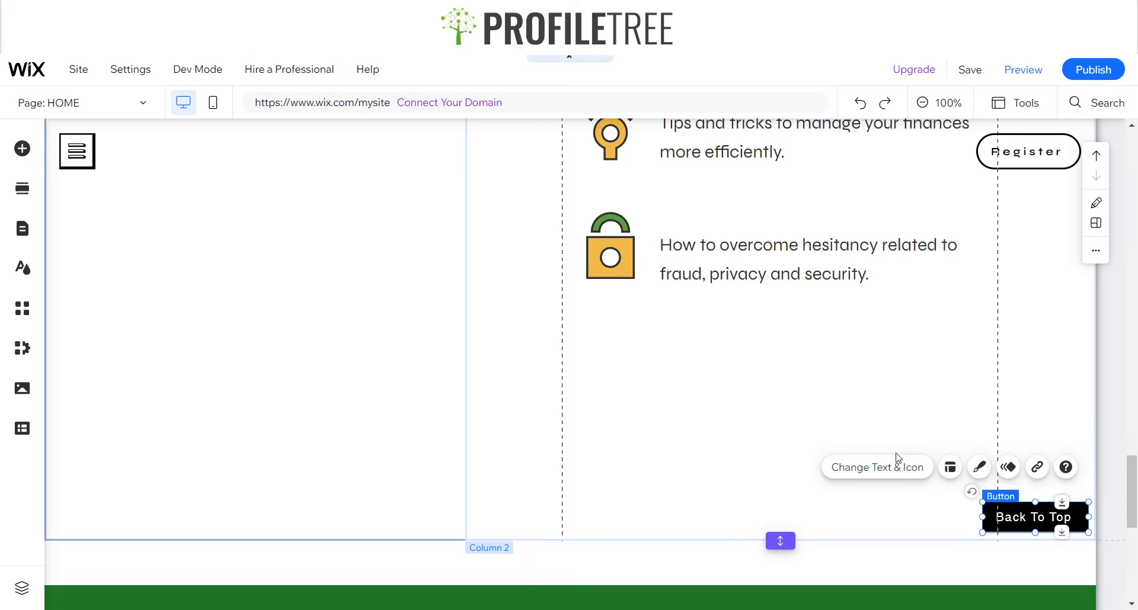
Customize the Back To Top button's design with a 5 px border on all sides.
click(979, 473)
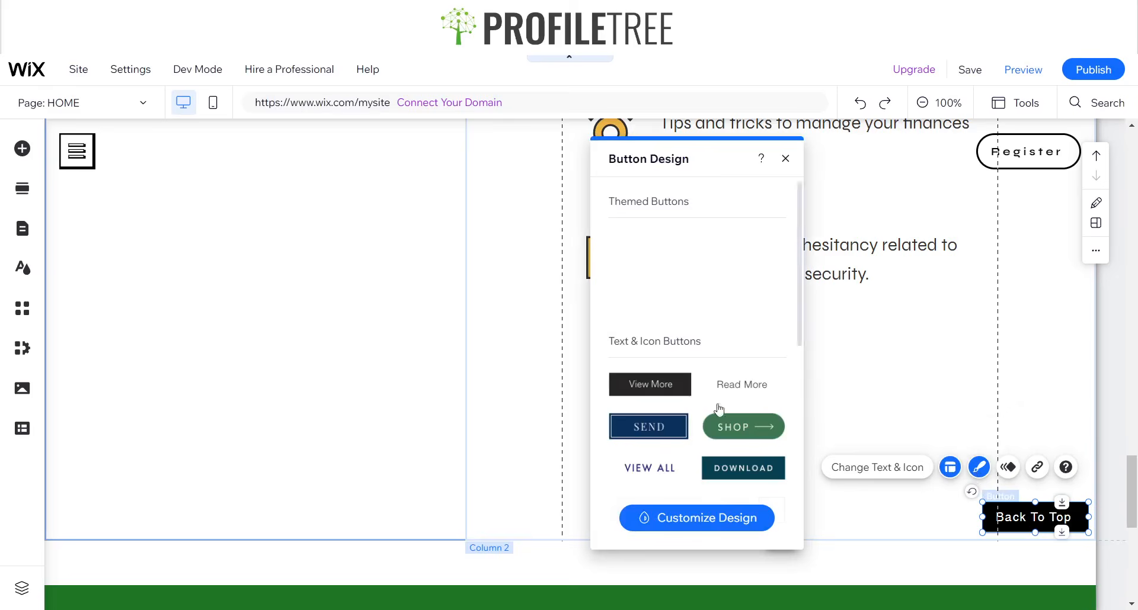
click(683, 519)
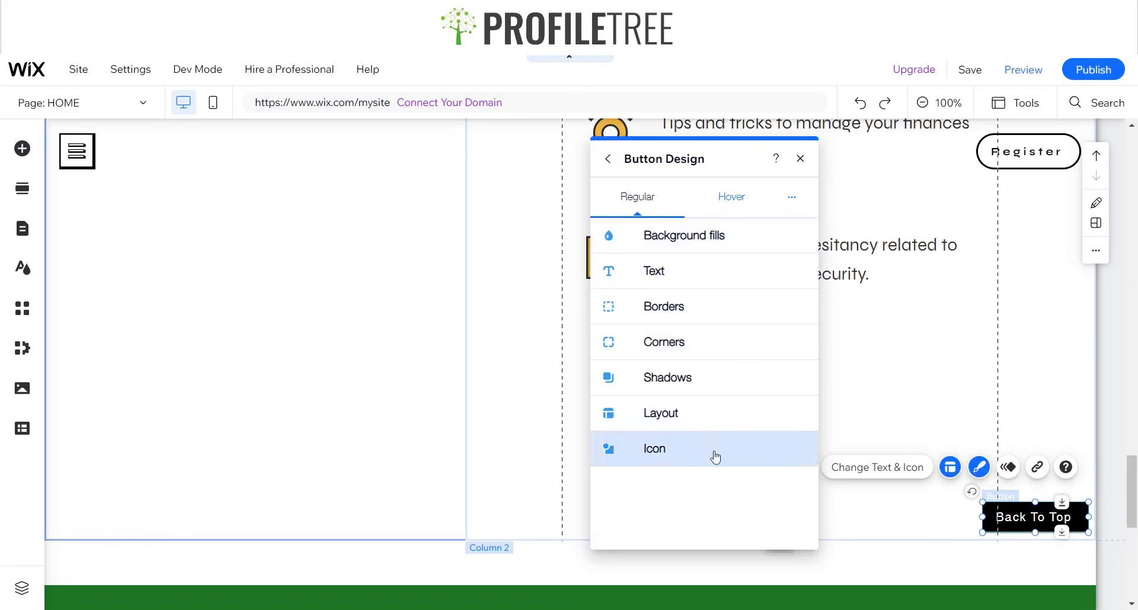
click(672, 319)
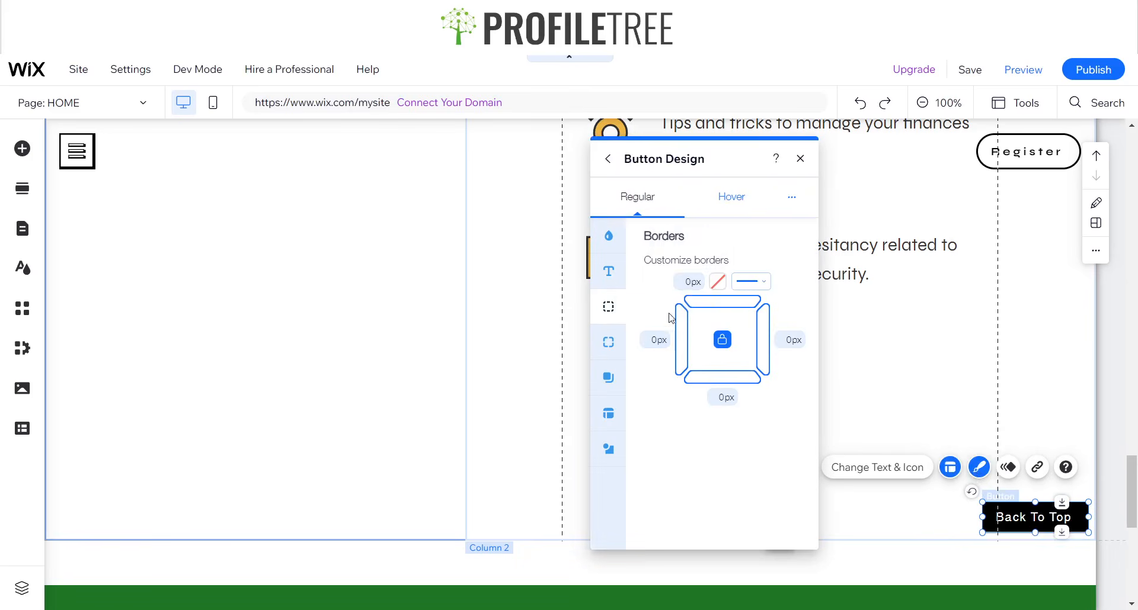
click(686, 282)
text(5)
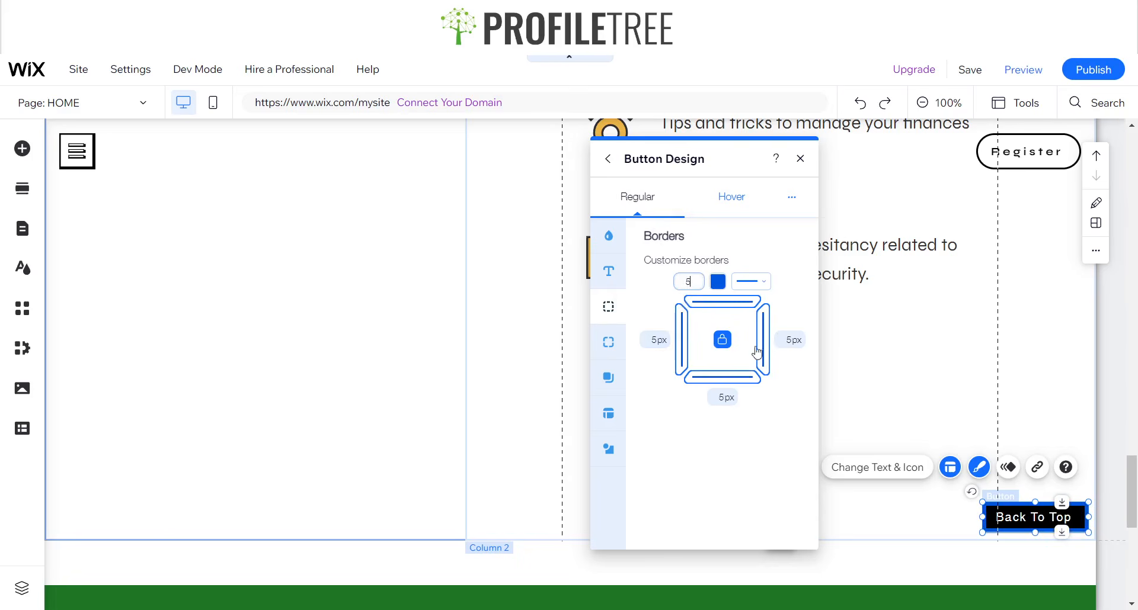
Set the Back To Top button's font to Syne and make its text bold.
click(605, 274)
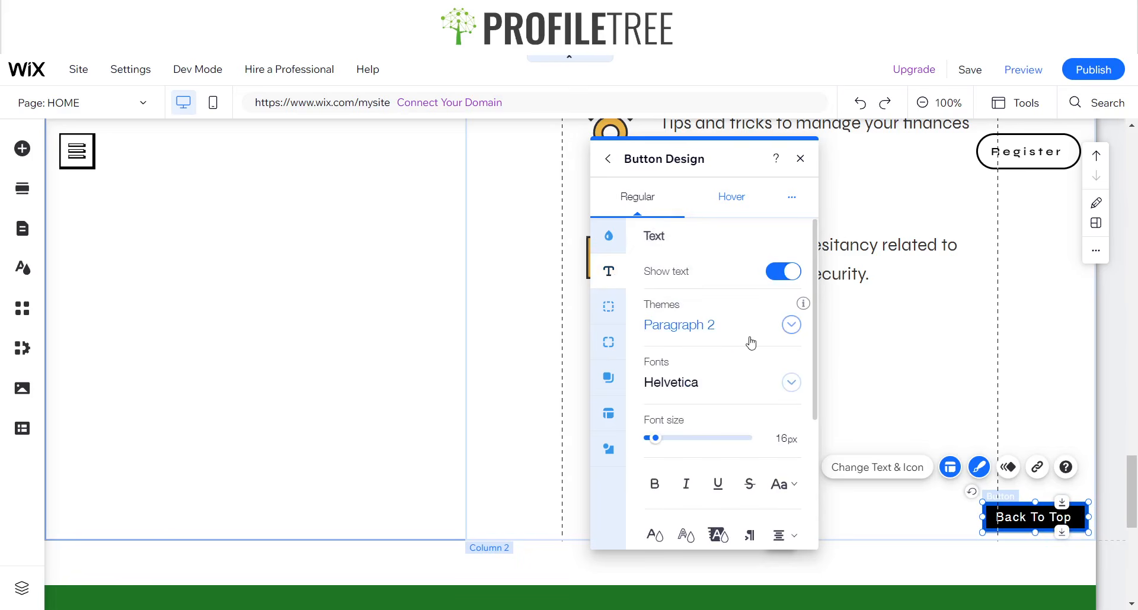
click(696, 389)
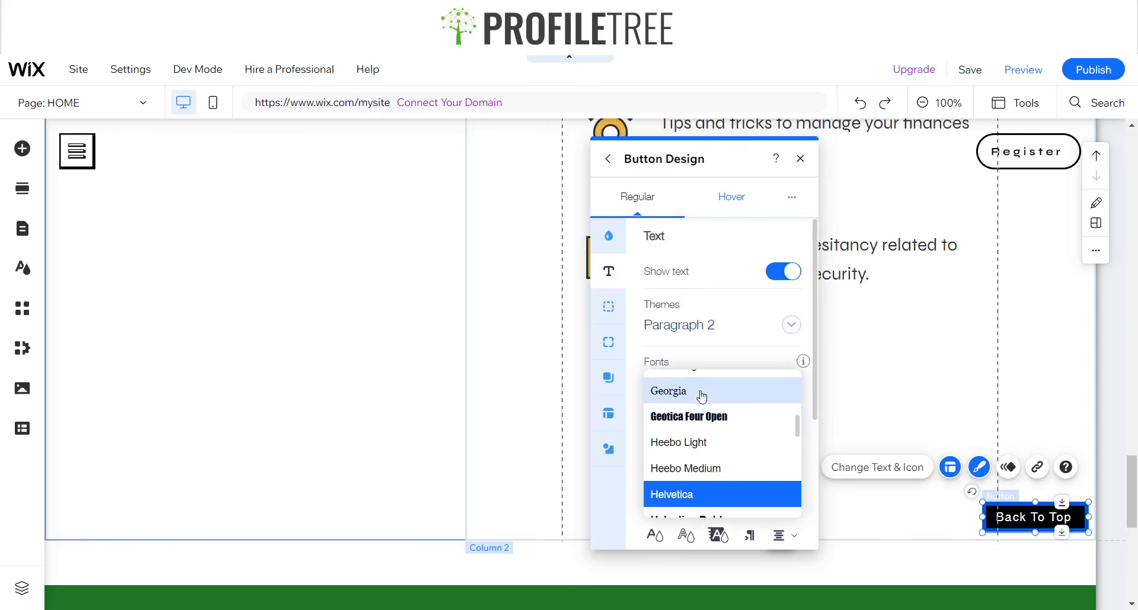
scroll(712, 450, down, 15)
scroll(714, 452, down, 5)
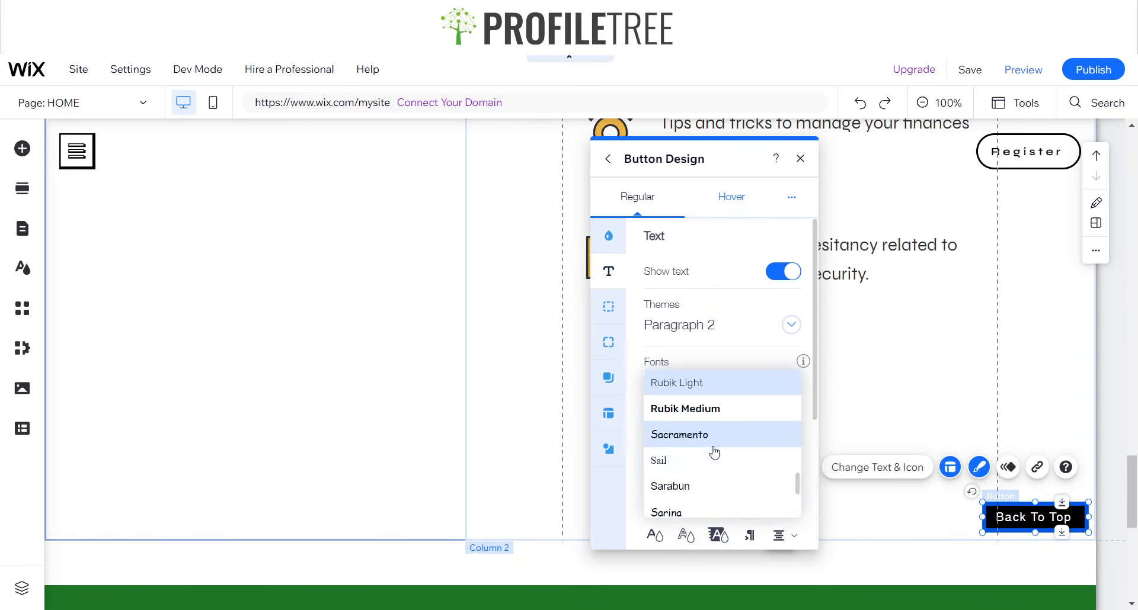
scroll(700, 435, up, 3)
scroll(687, 428, down, 5)
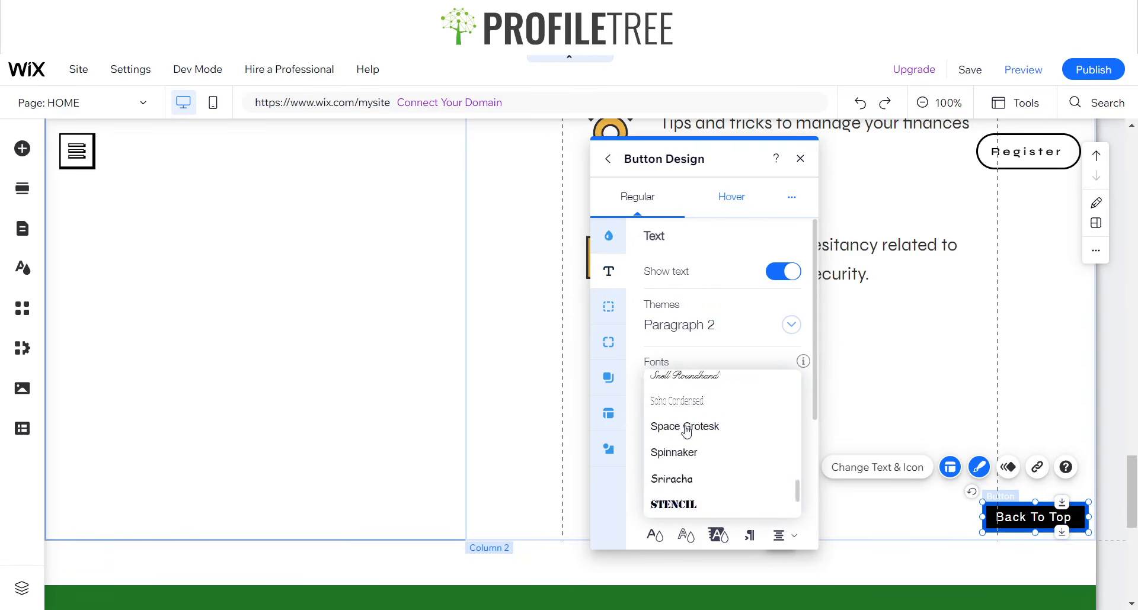
click(676, 487)
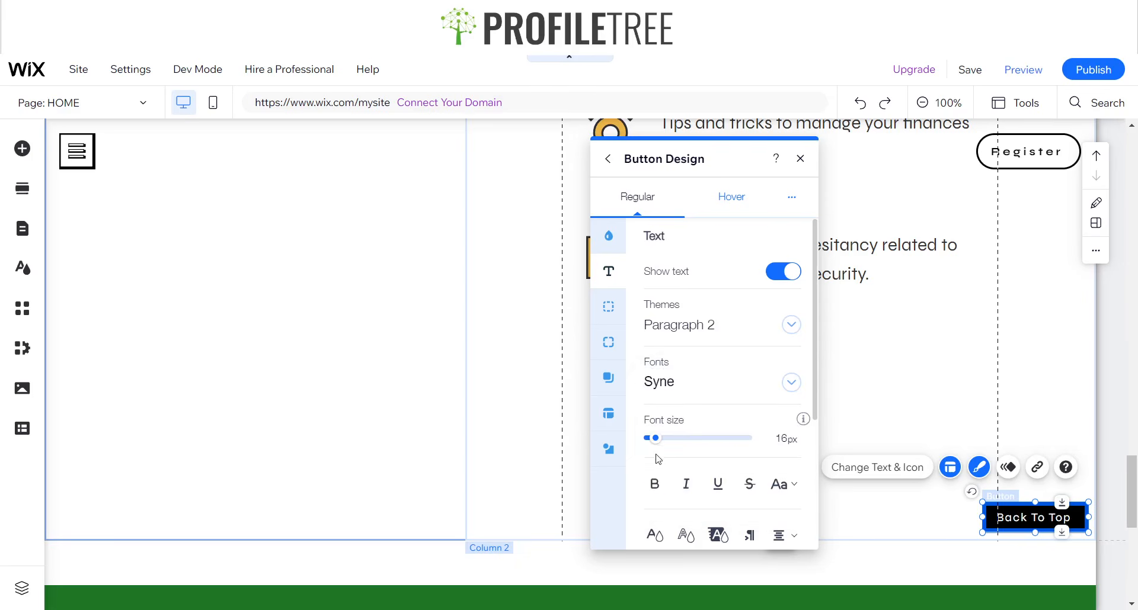
click(655, 484)
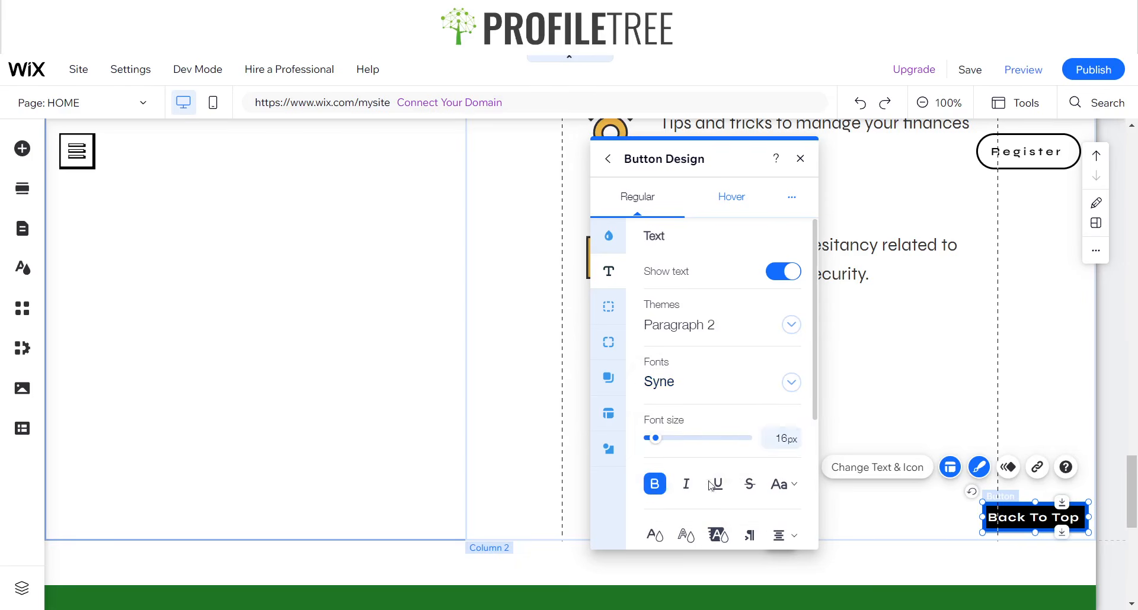
Change the Back To Top button's background fill to the green custom colour #1F7525 and close its design settings.
click(608, 236)
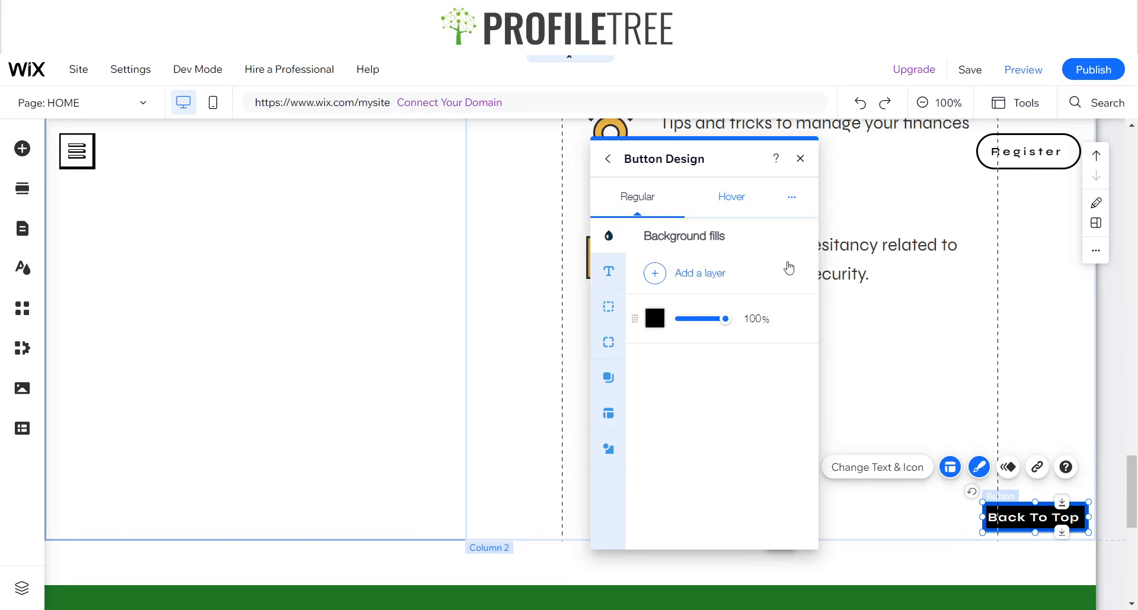
click(653, 320)
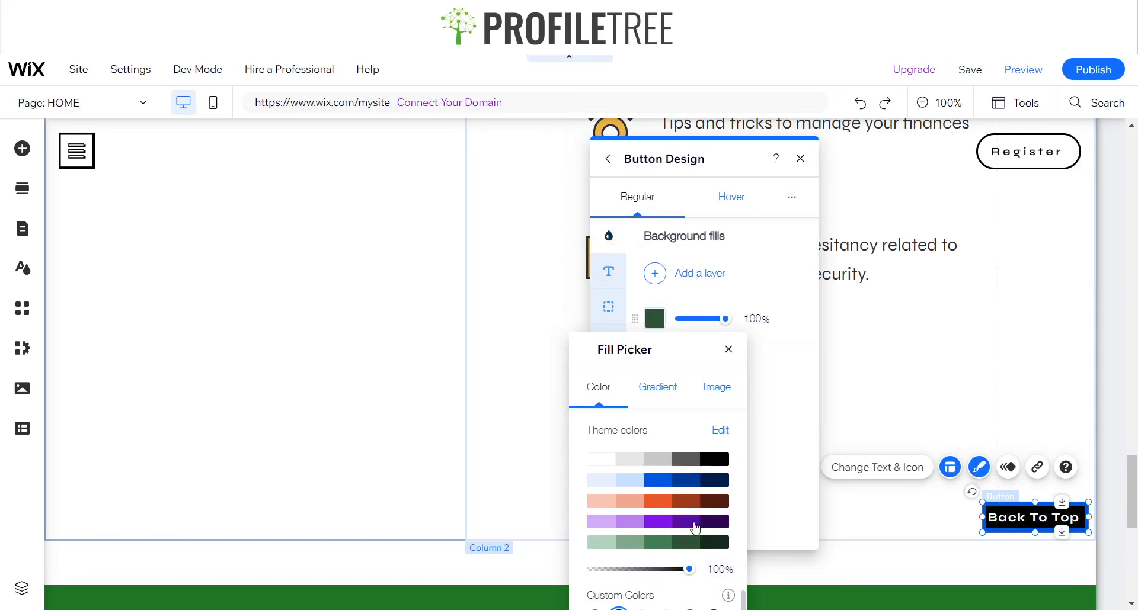
drag(675, 352, 698, 157)
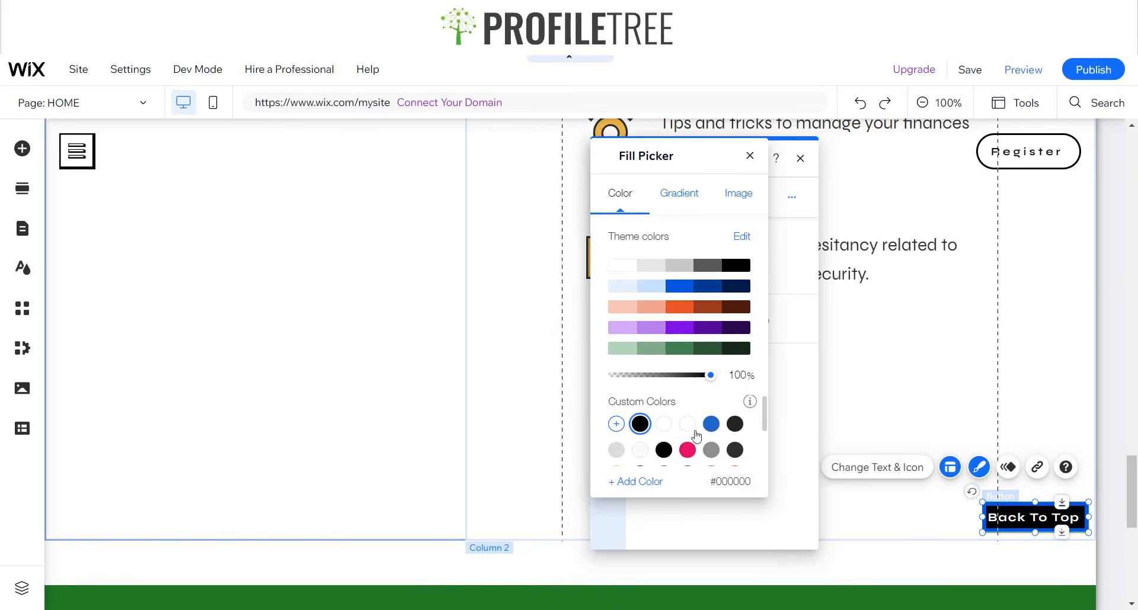
scroll(687, 438, down, 3)
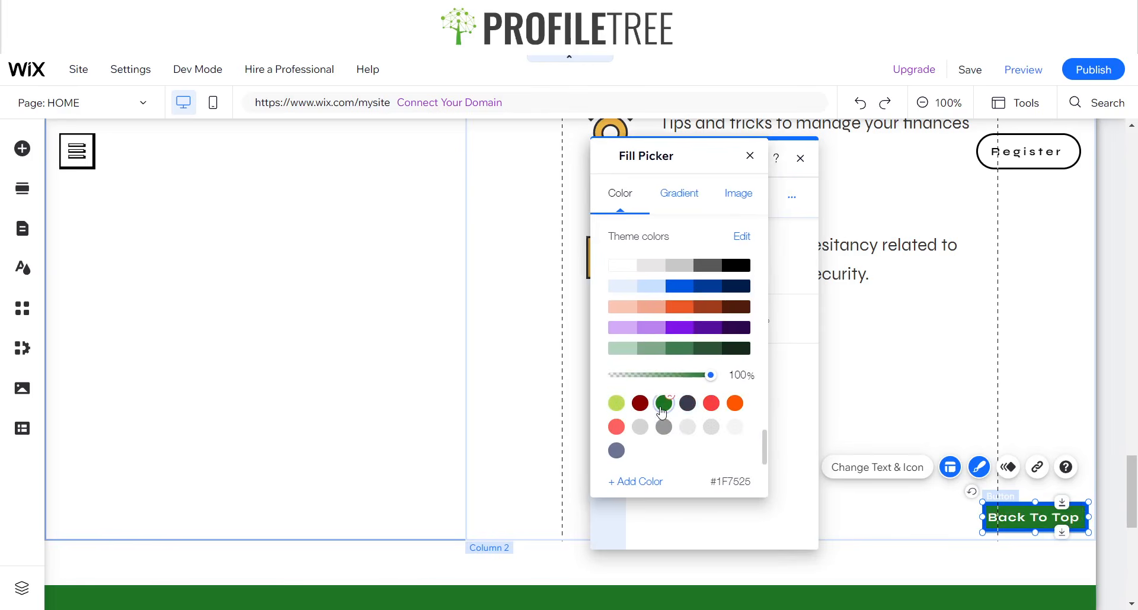
click(662, 408)
click(750, 155)
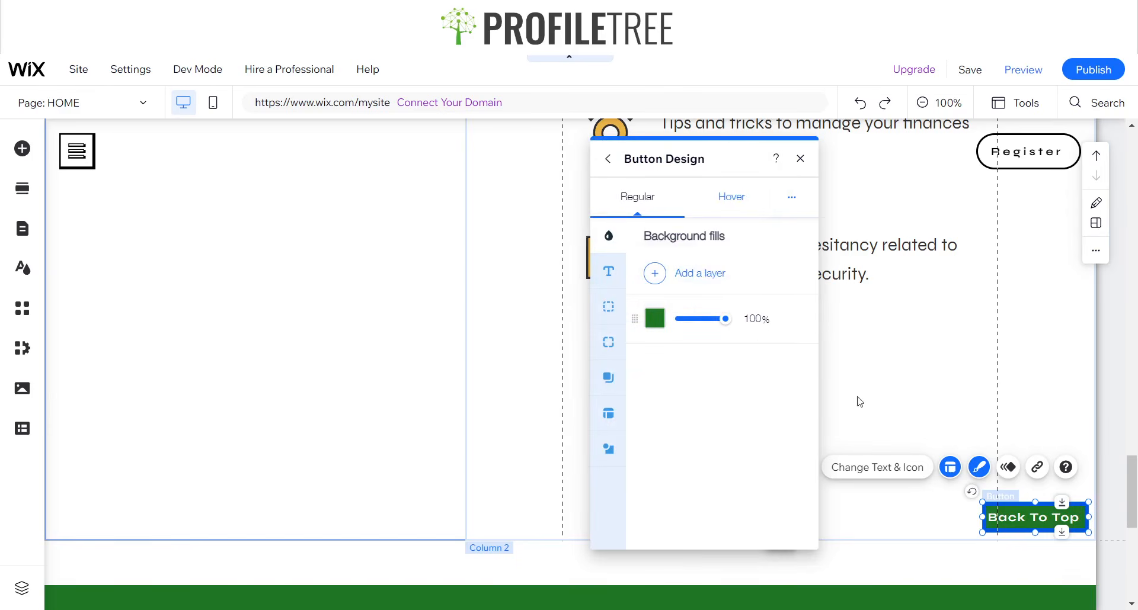
click(800, 159)
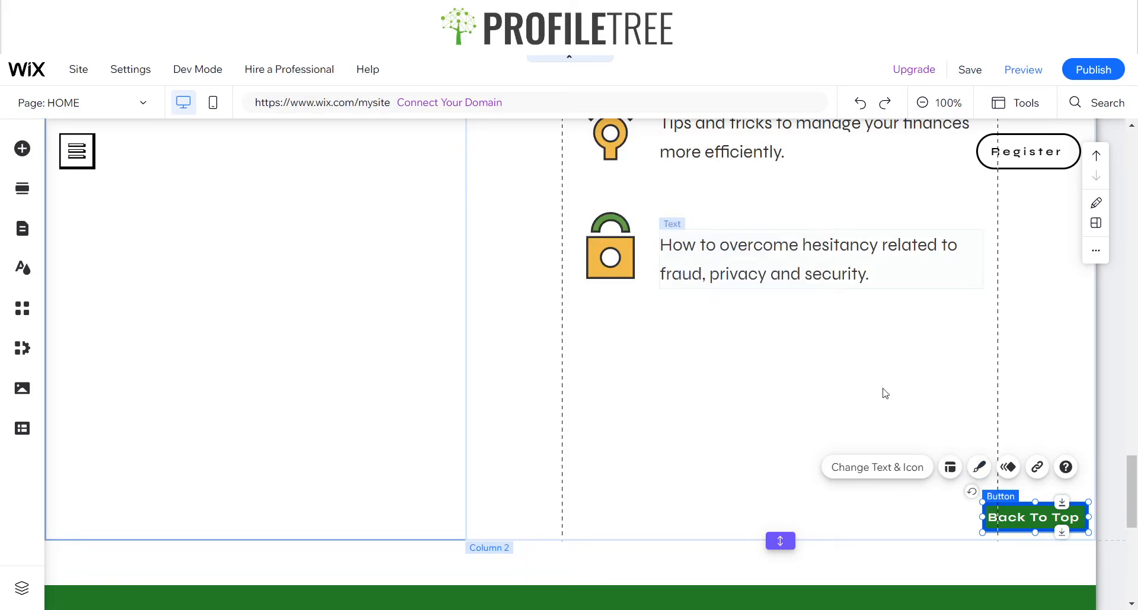
Link the Back To Top button to the top of the page.
click(1036, 403)
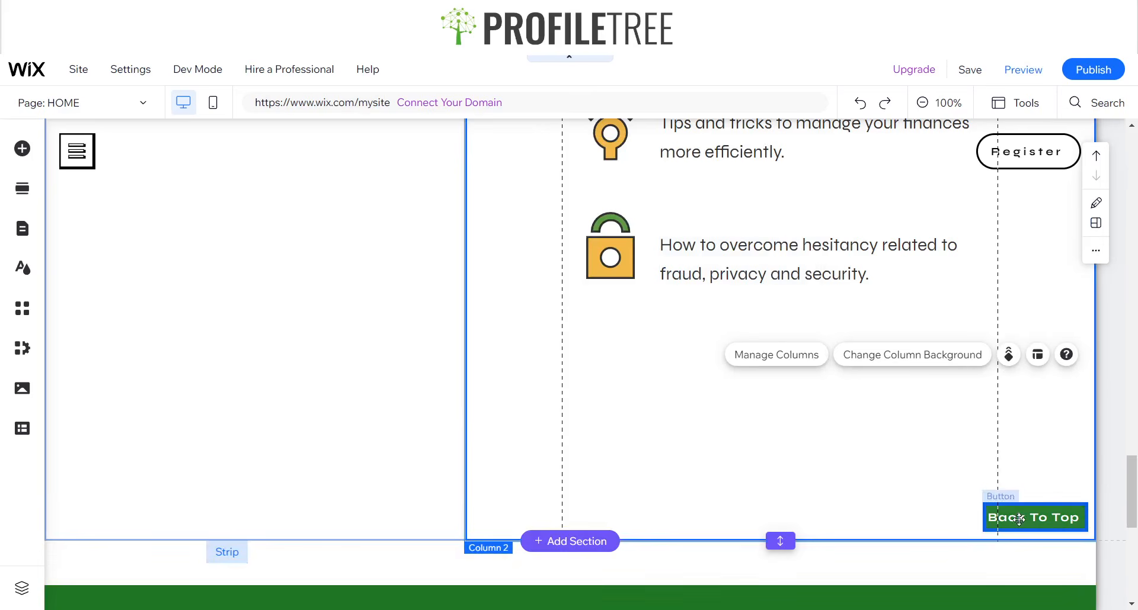
click(1031, 417)
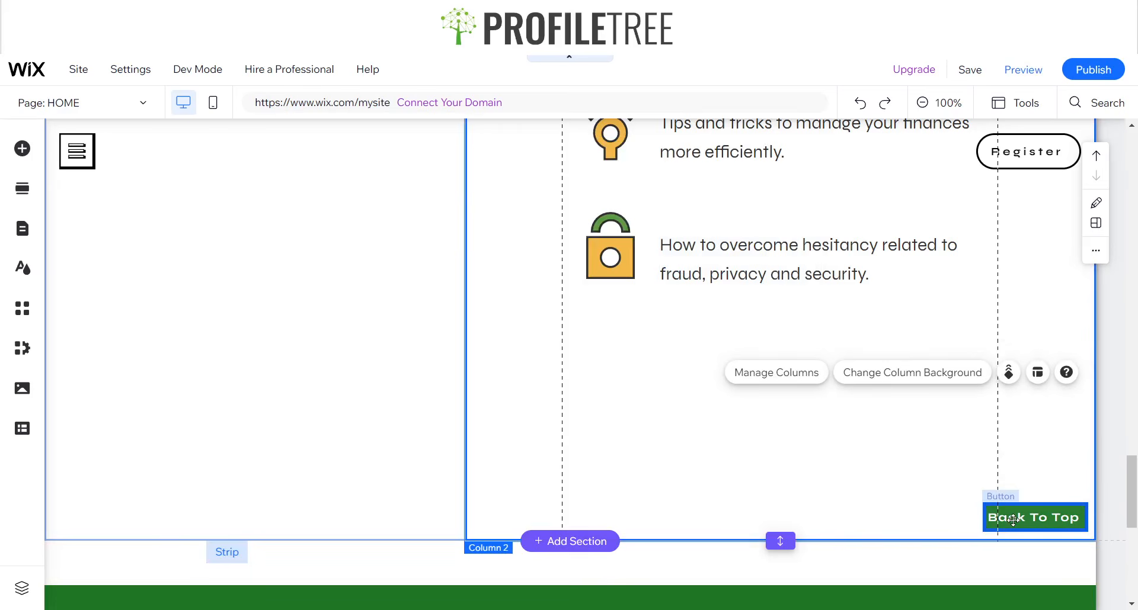
click(1013, 519)
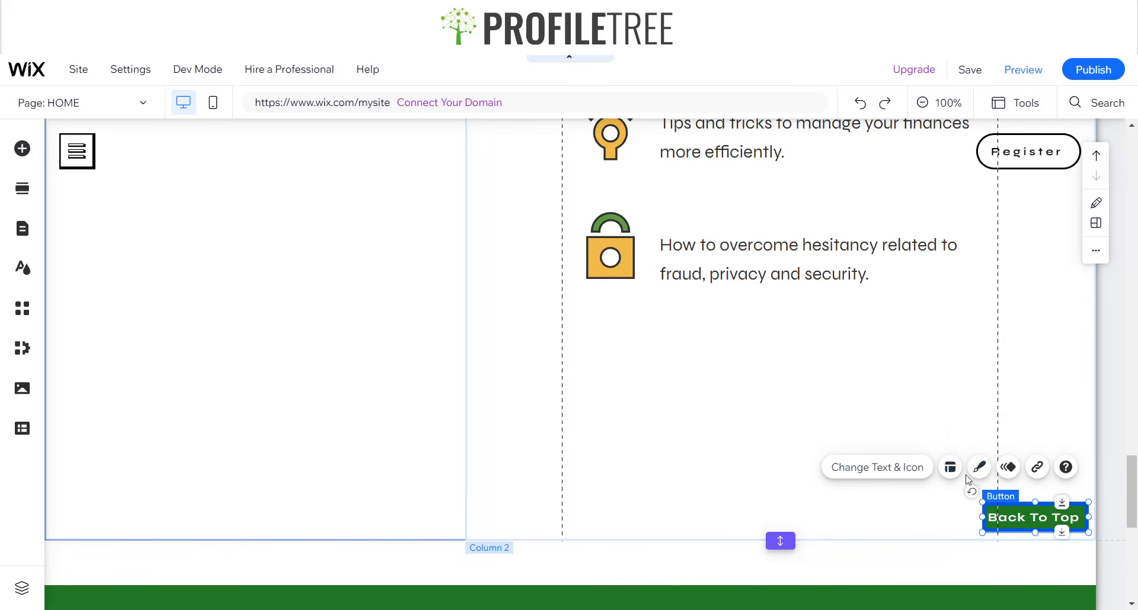
click(1038, 469)
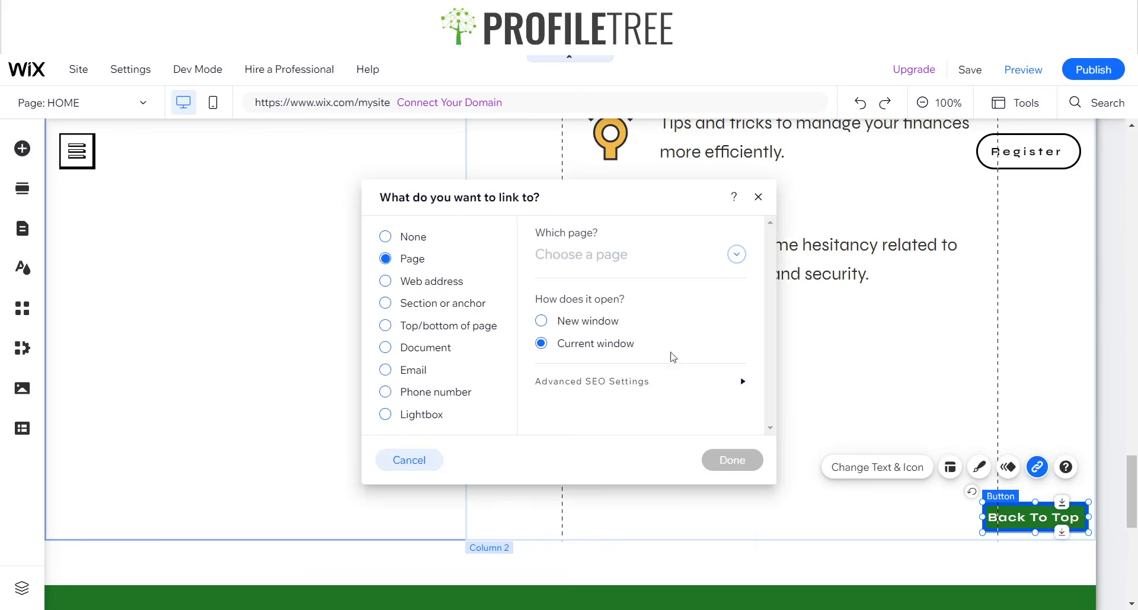
click(389, 330)
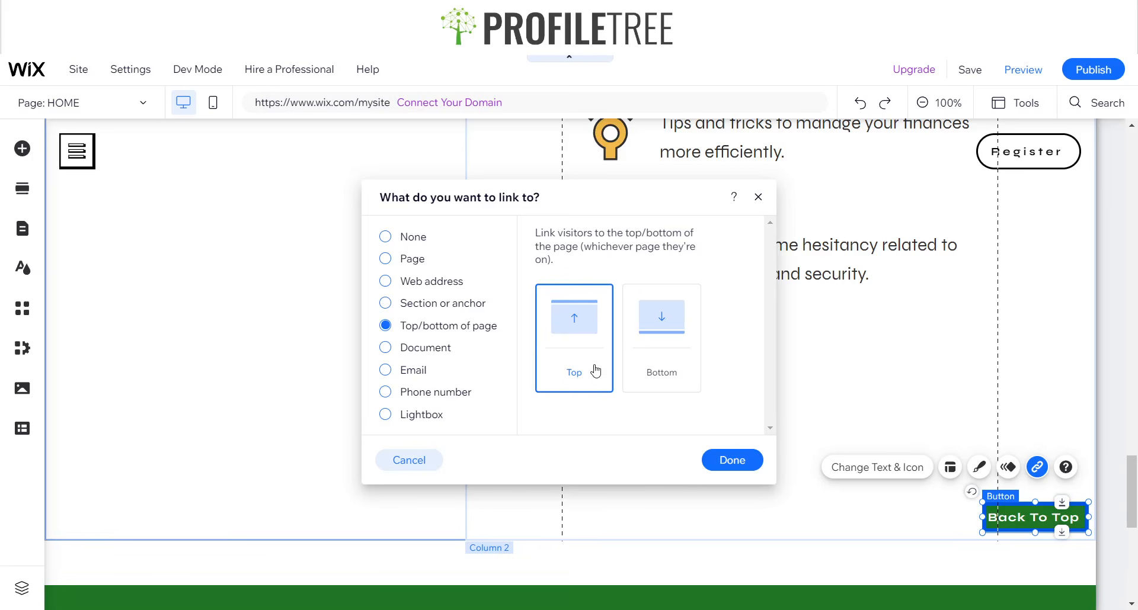
click(723, 466)
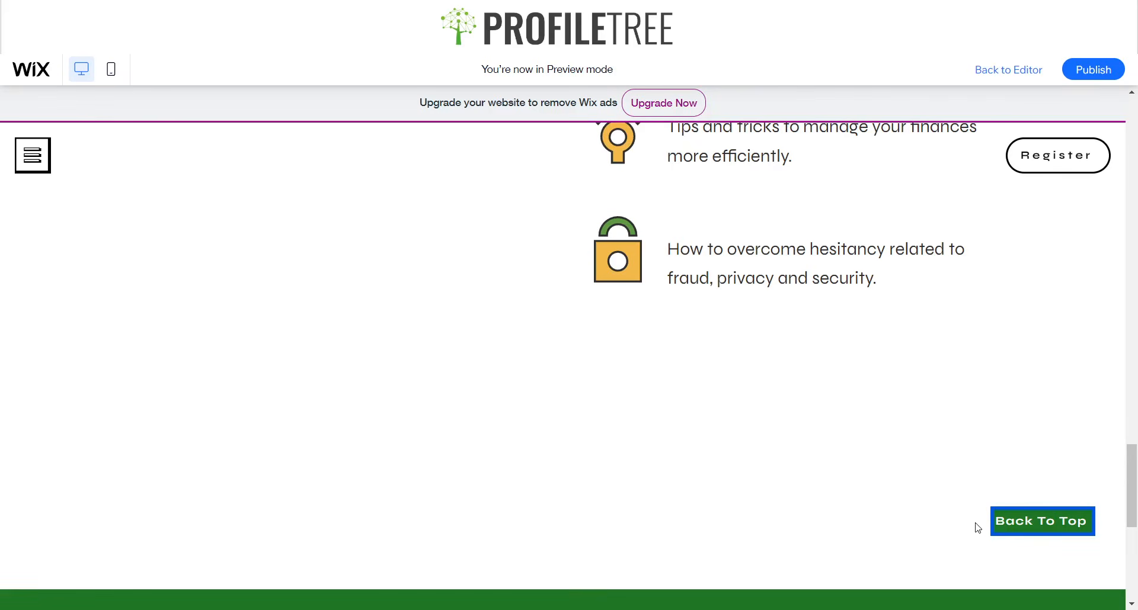
Test the Back To Top button in preview mode and check the site menu from the foot of the page.
click(1043, 531)
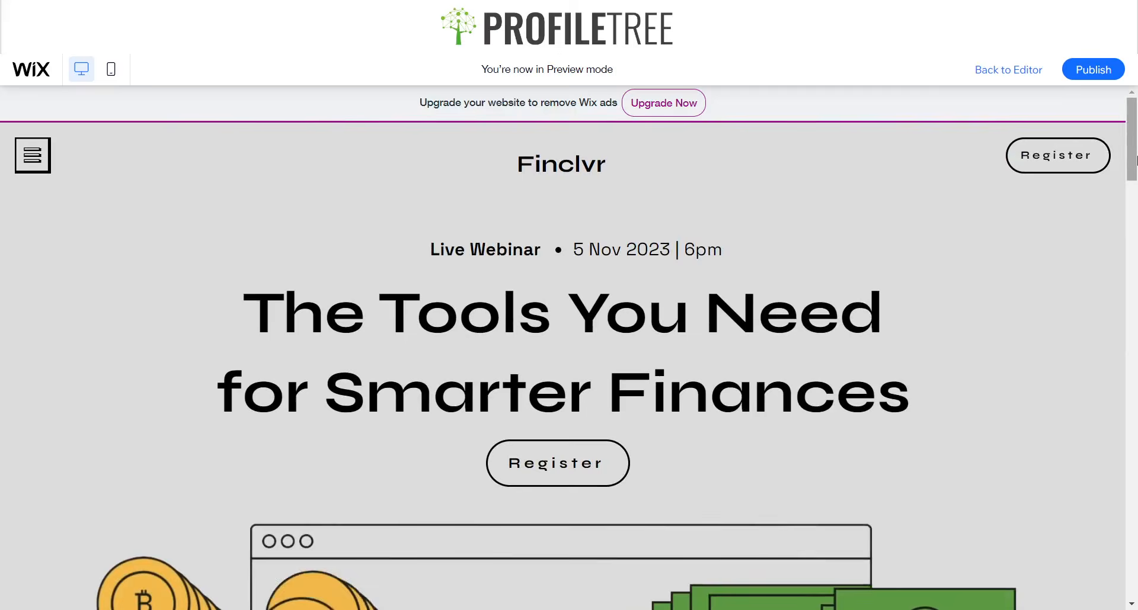
drag(1135, 161, 1133, 517)
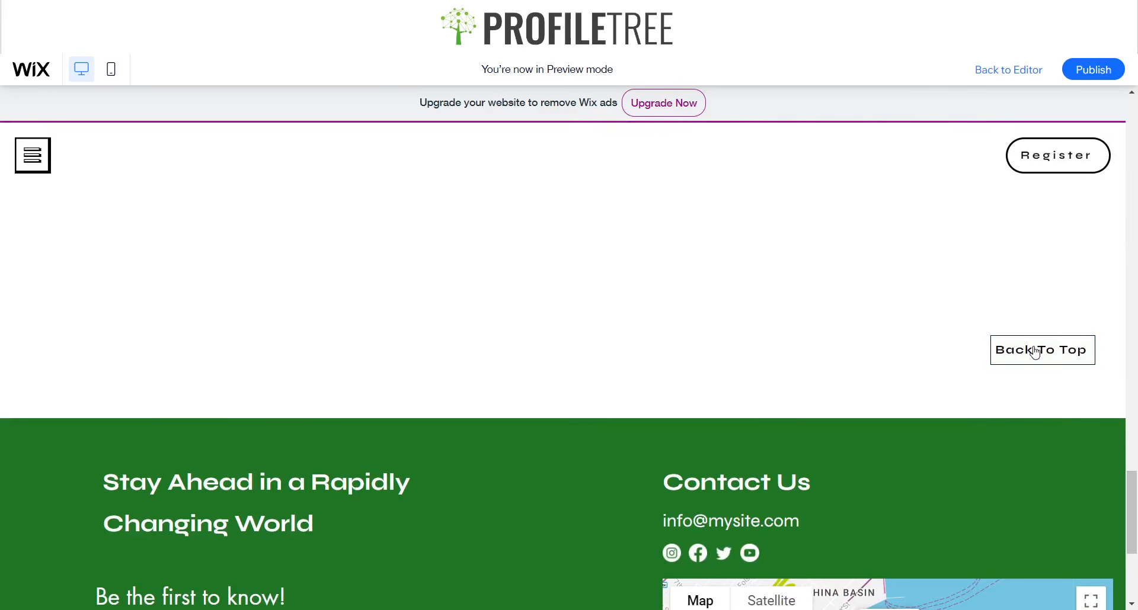
click(43, 171)
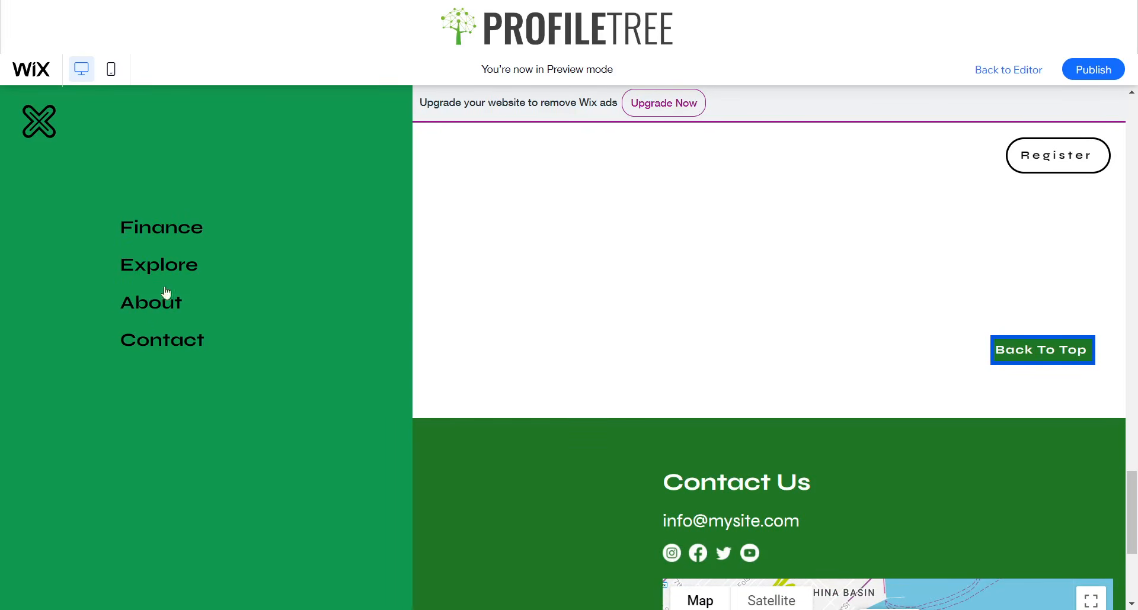
click(49, 126)
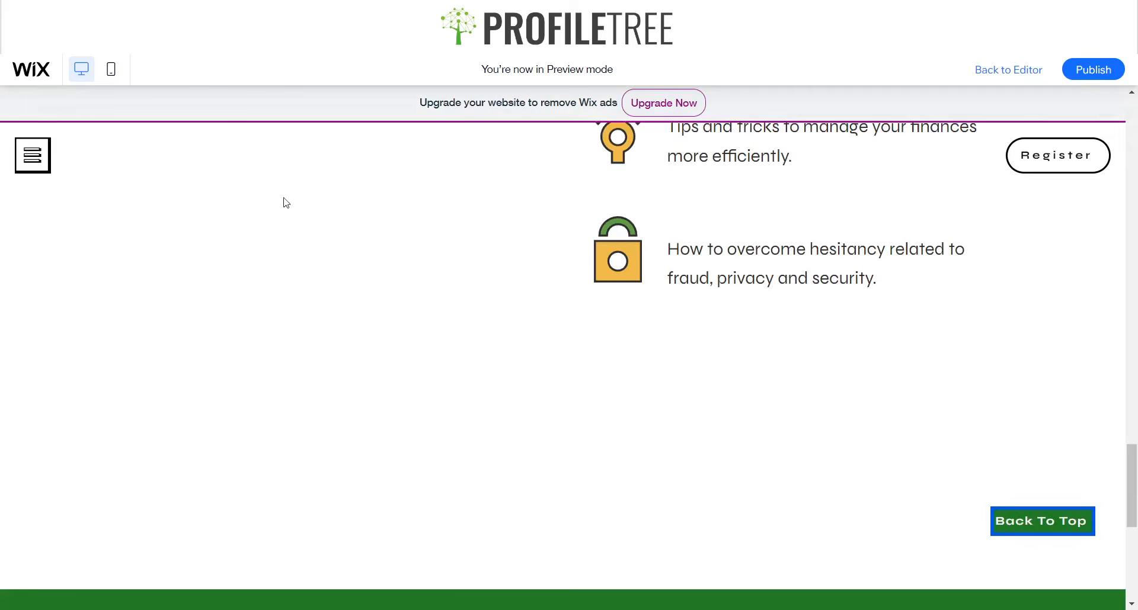
Open the Contact page through the previewed site's menu and examine it down to the footer.
click(21, 166)
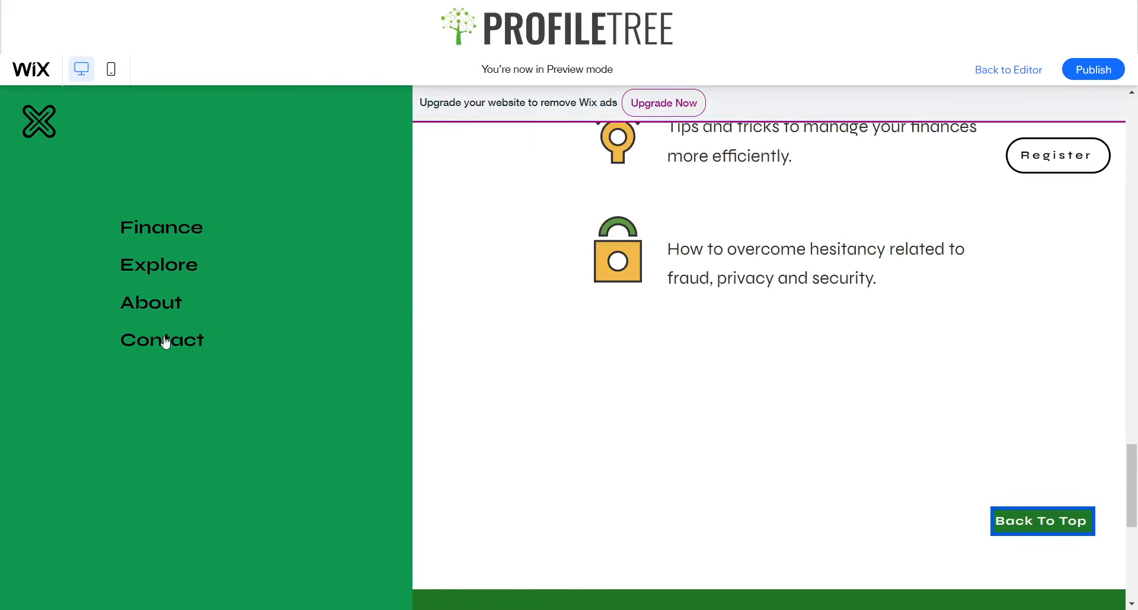
click(165, 343)
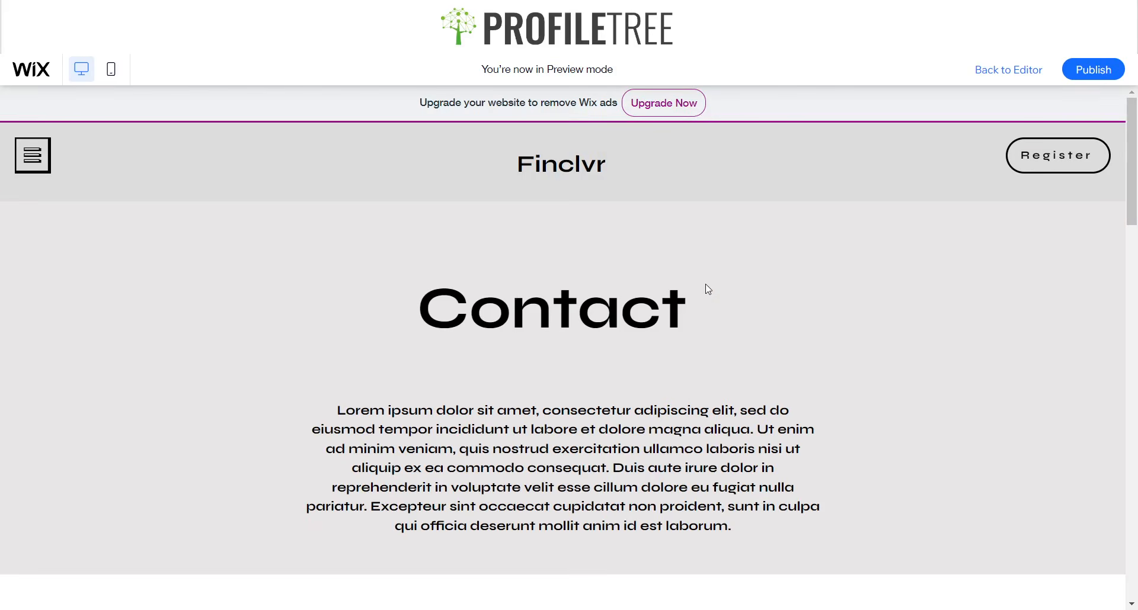
scroll(706, 286, down, 4)
scroll(755, 325, down, 15)
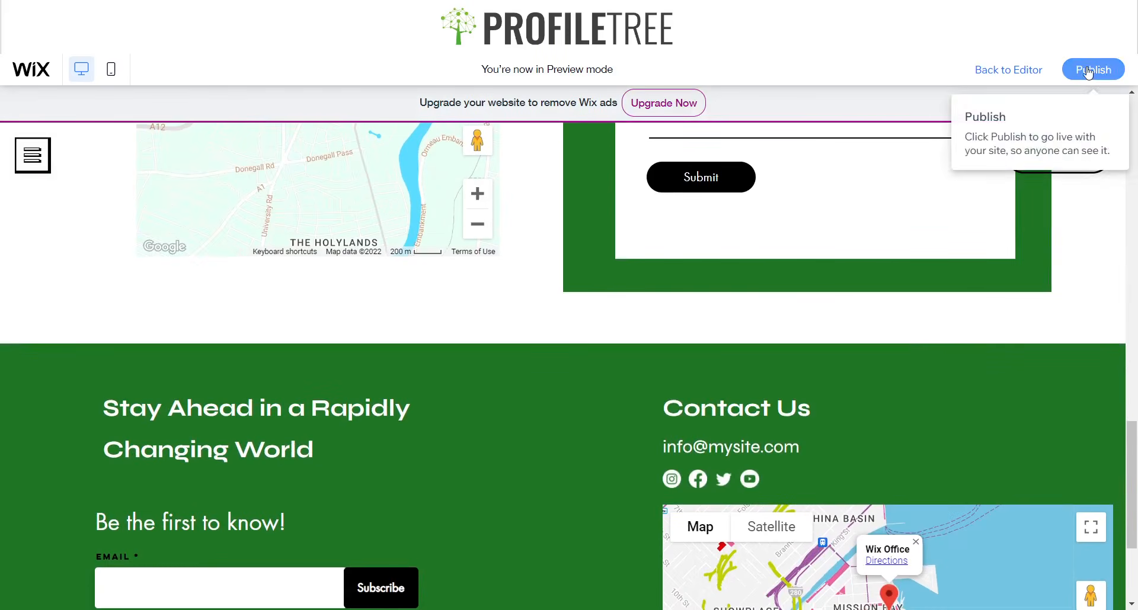
Return to the editor and switch to the HOME page.
click(1026, 82)
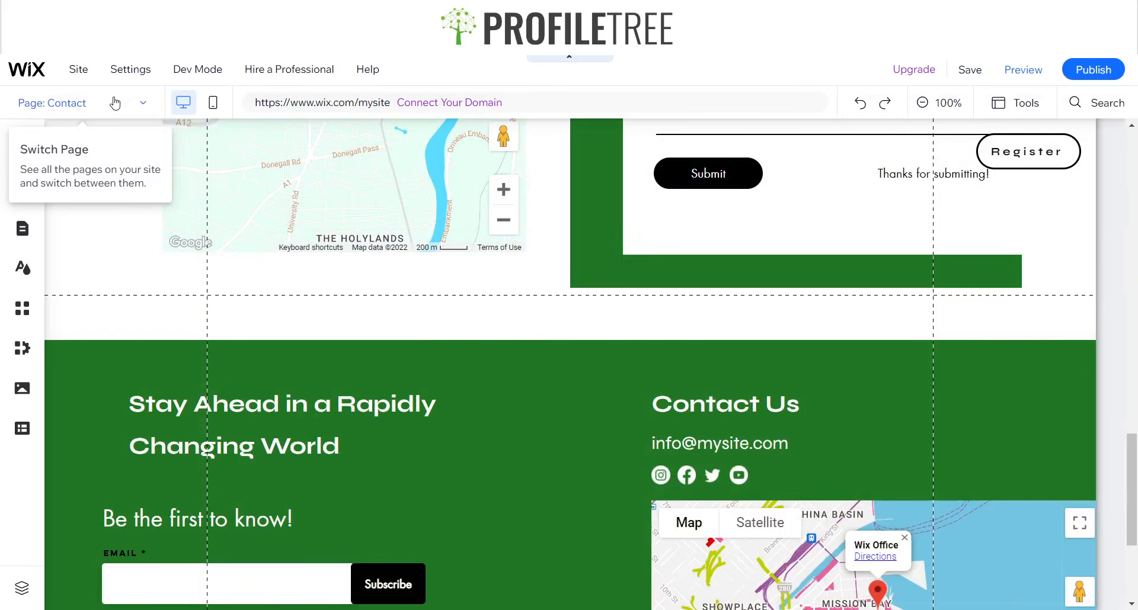
click(112, 102)
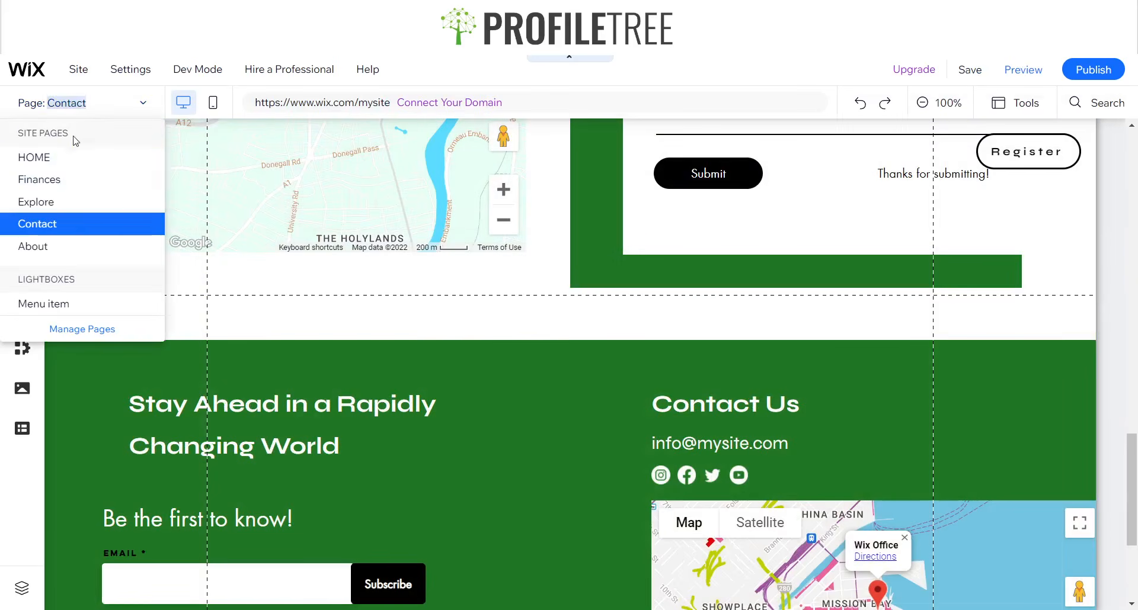
click(53, 159)
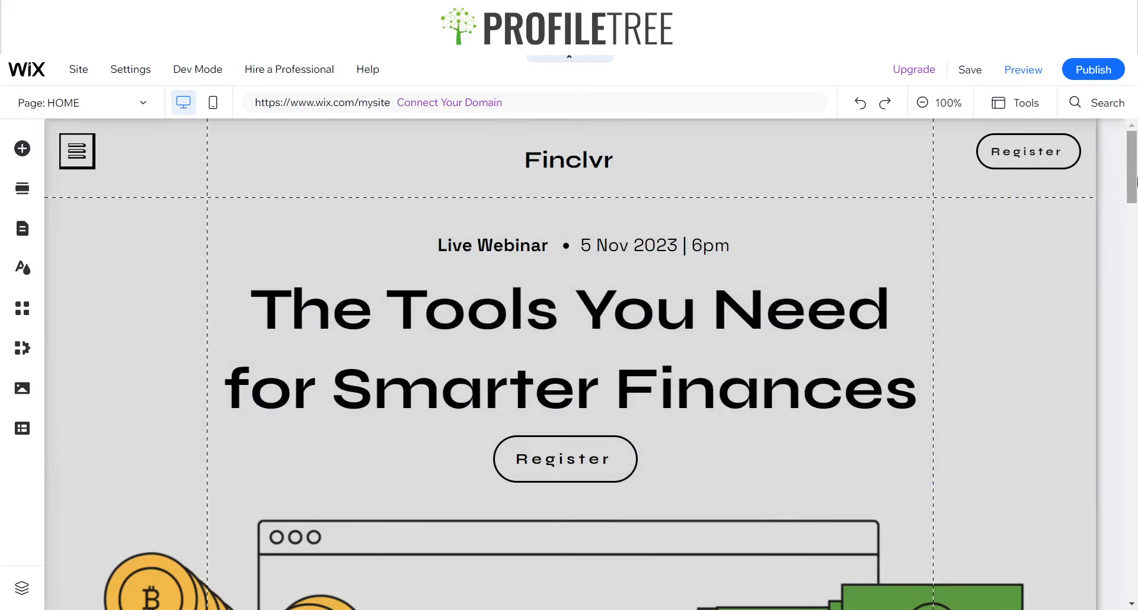
Change the Back To Top button's regular border colour to the green custom colour #1F7525.
drag(1136, 181, 1076, 498)
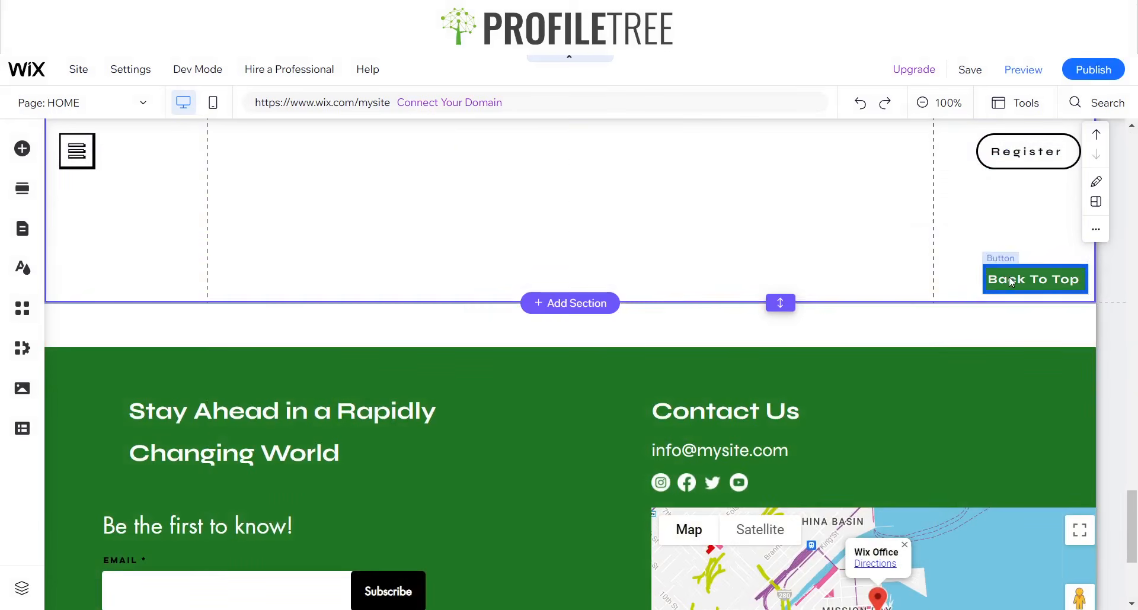
click(1010, 276)
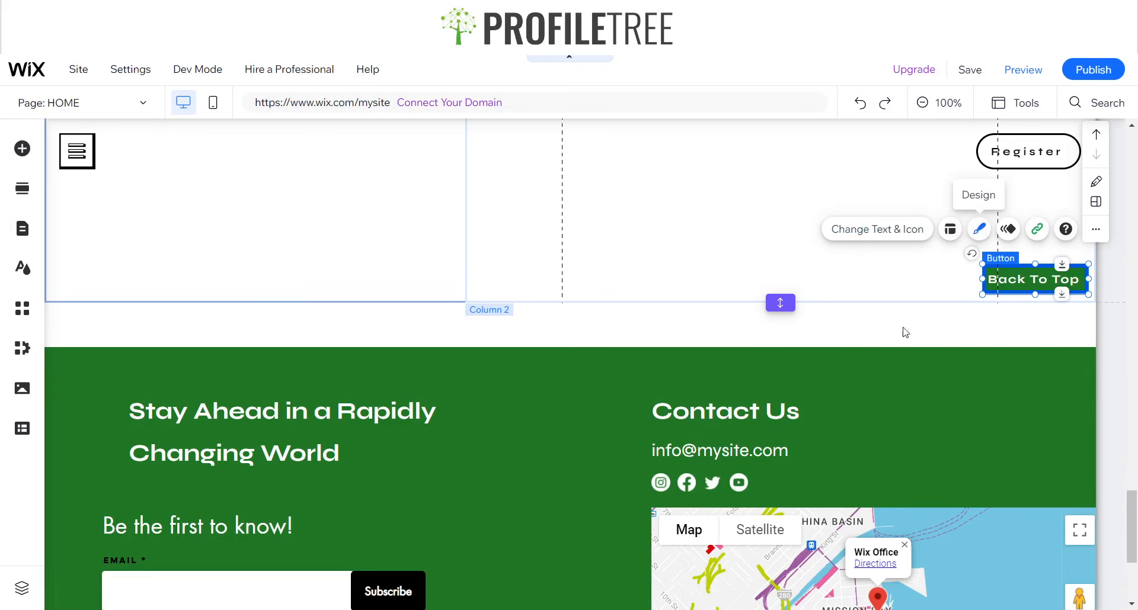
click(674, 529)
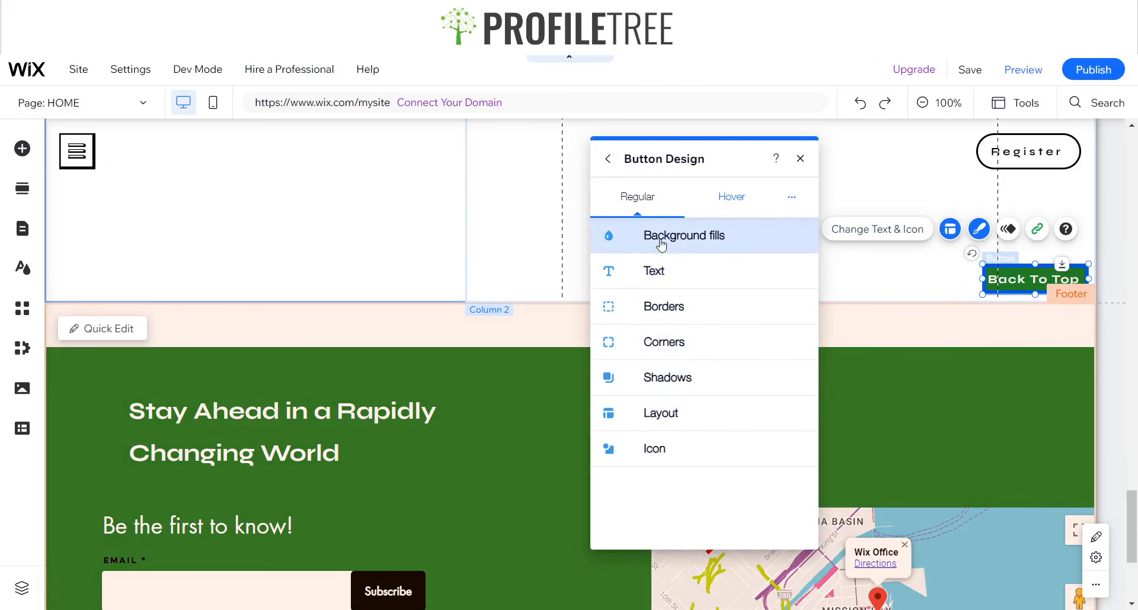
click(660, 314)
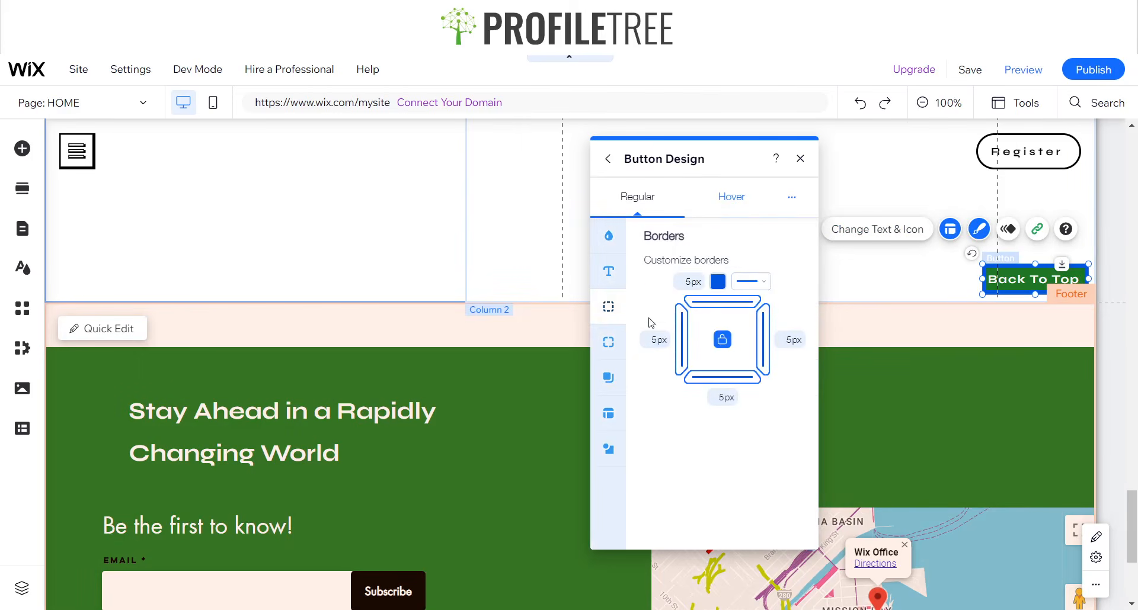
click(717, 282)
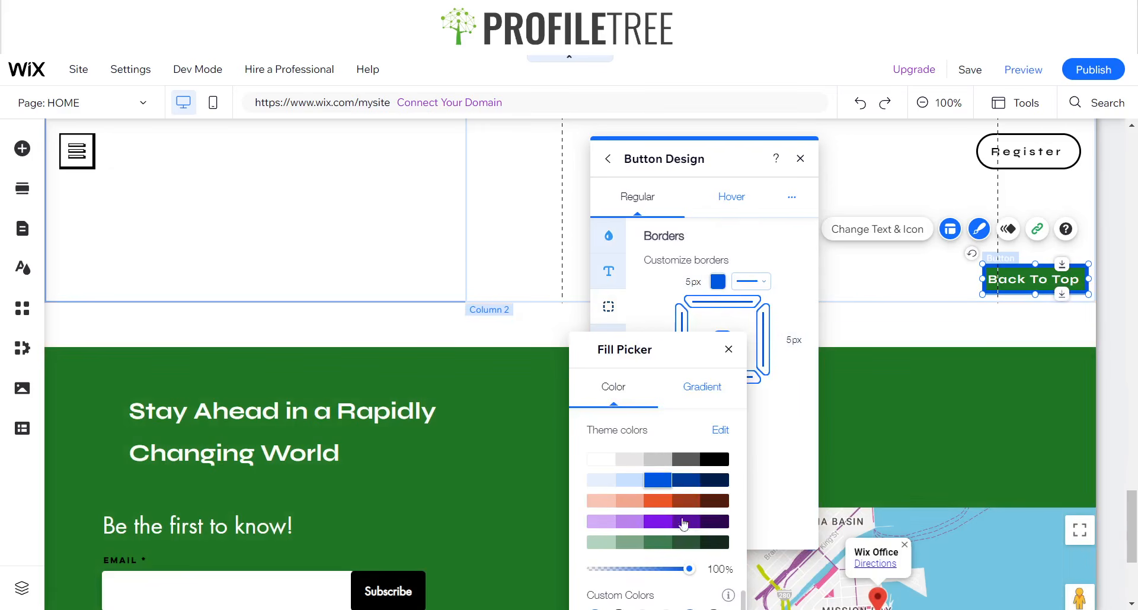
drag(689, 341, 684, 149)
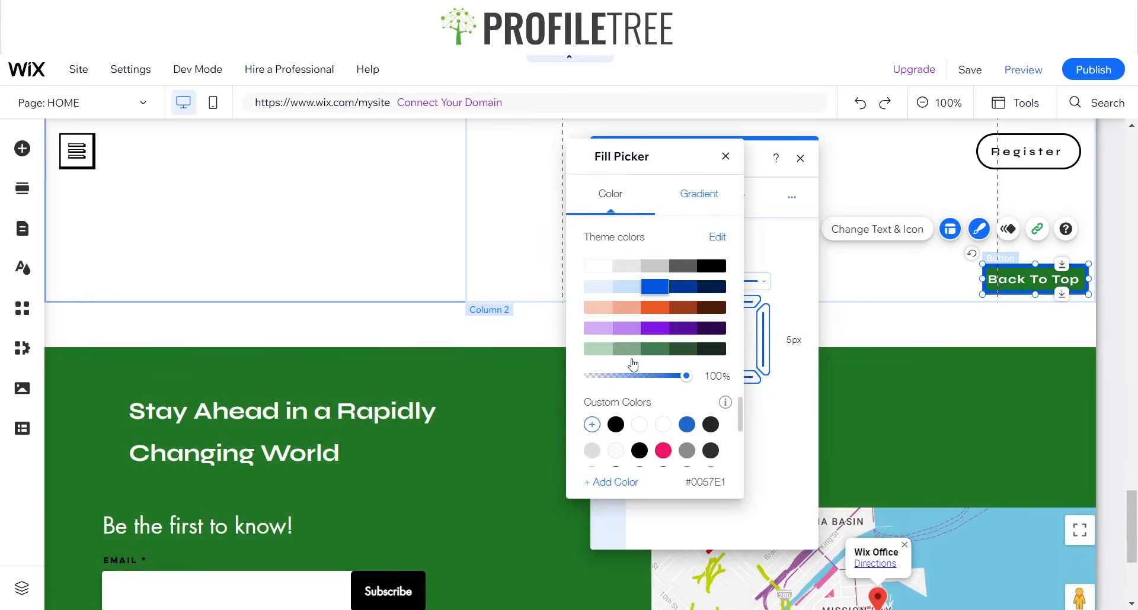
scroll(659, 411, down, 2)
click(614, 406)
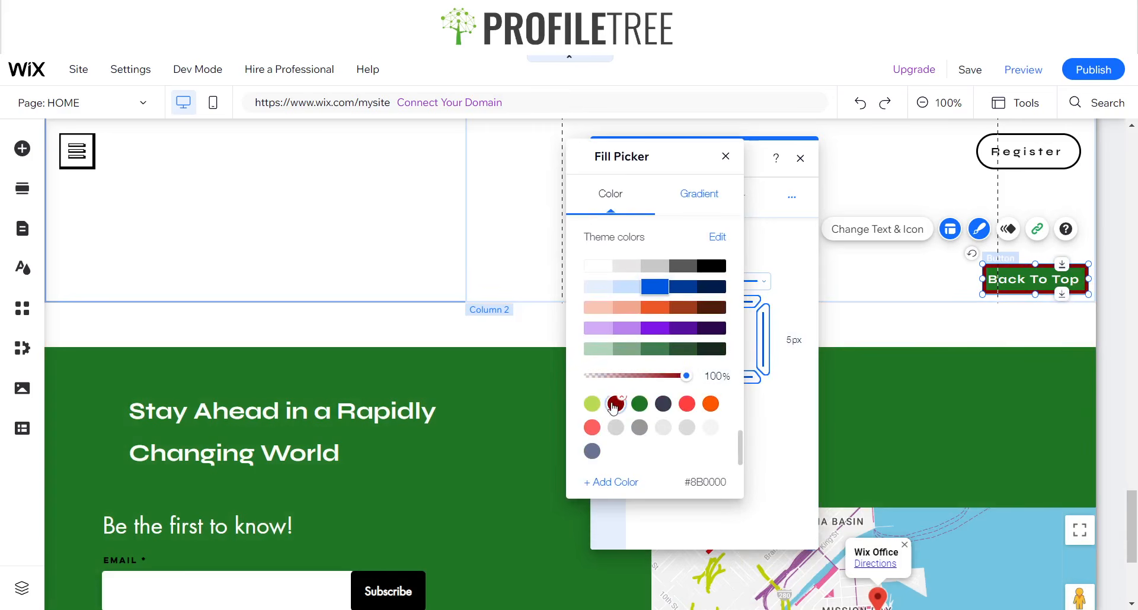
click(640, 405)
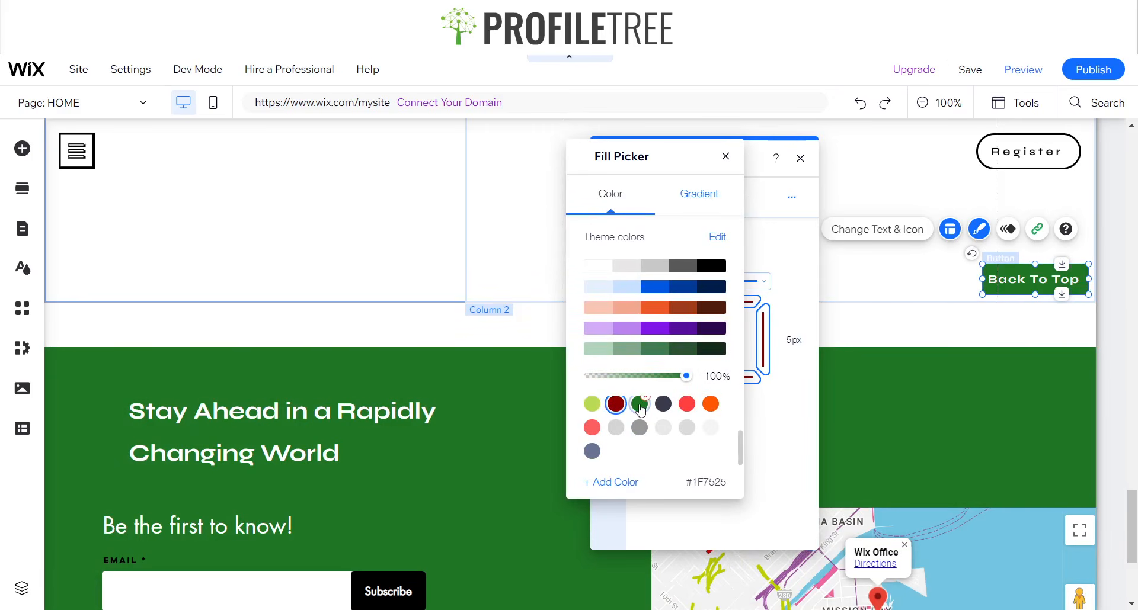
click(725, 157)
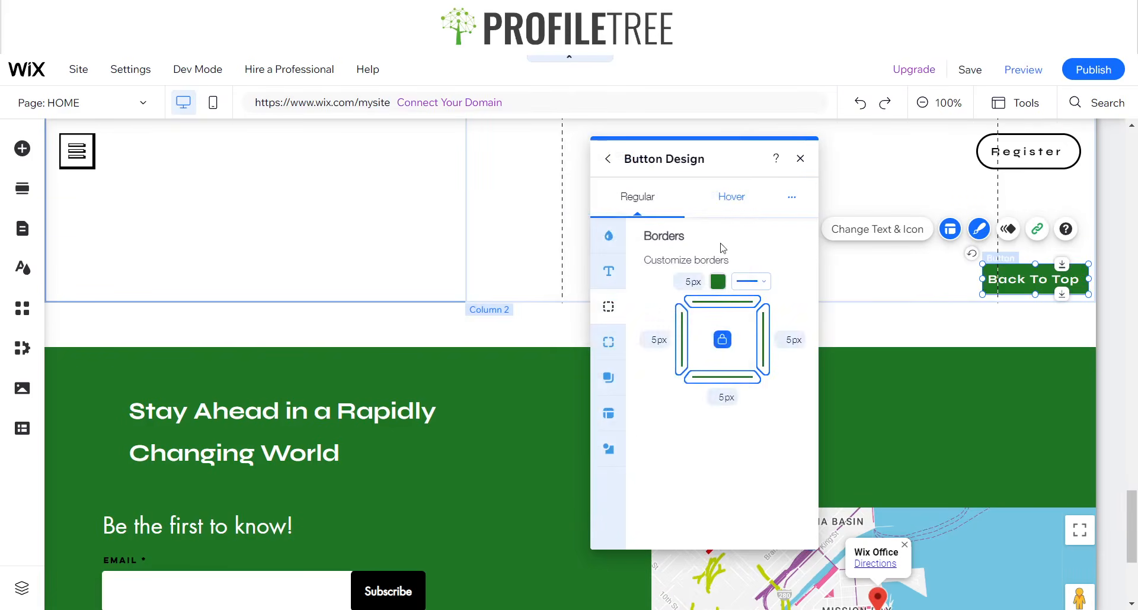
Set the Back To Top button's hover-state border width to 5 px on all sides.
click(731, 197)
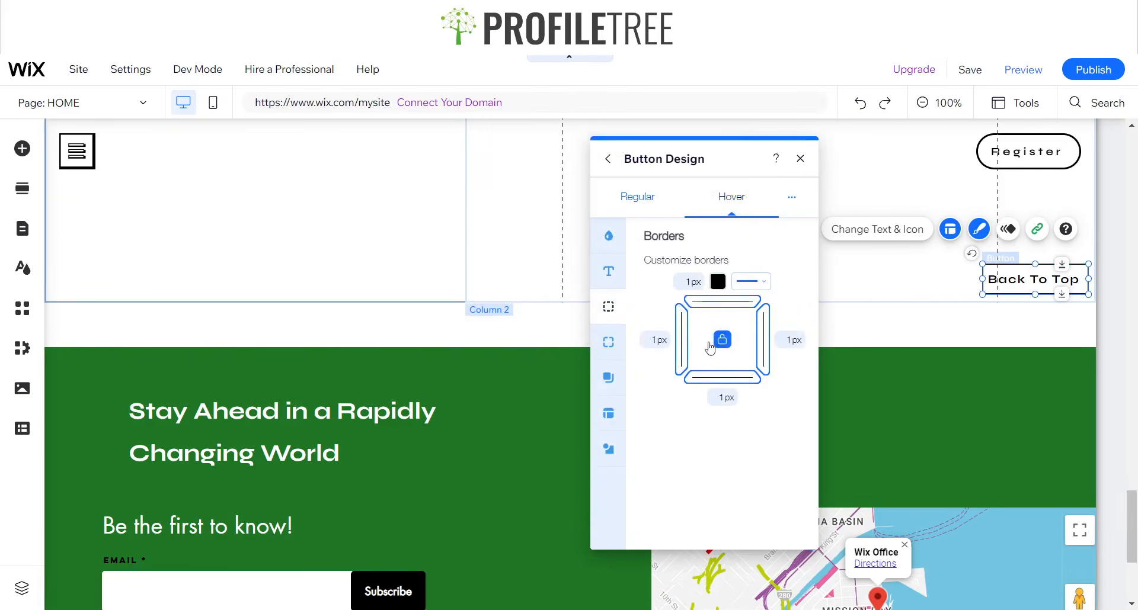
click(718, 282)
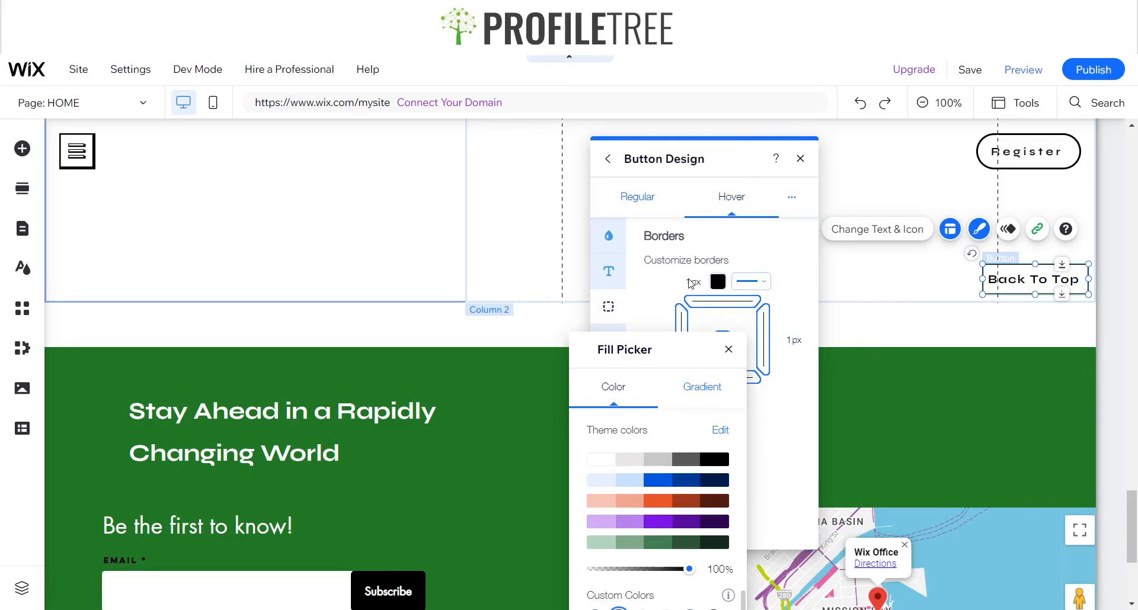
click(693, 283)
click(696, 283)
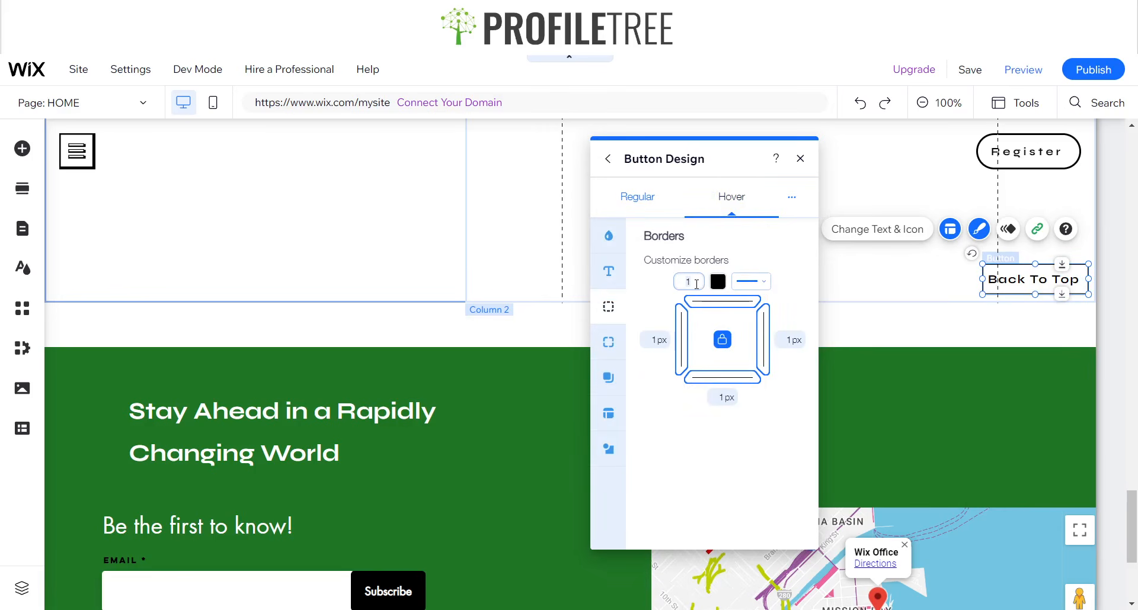
text(5)
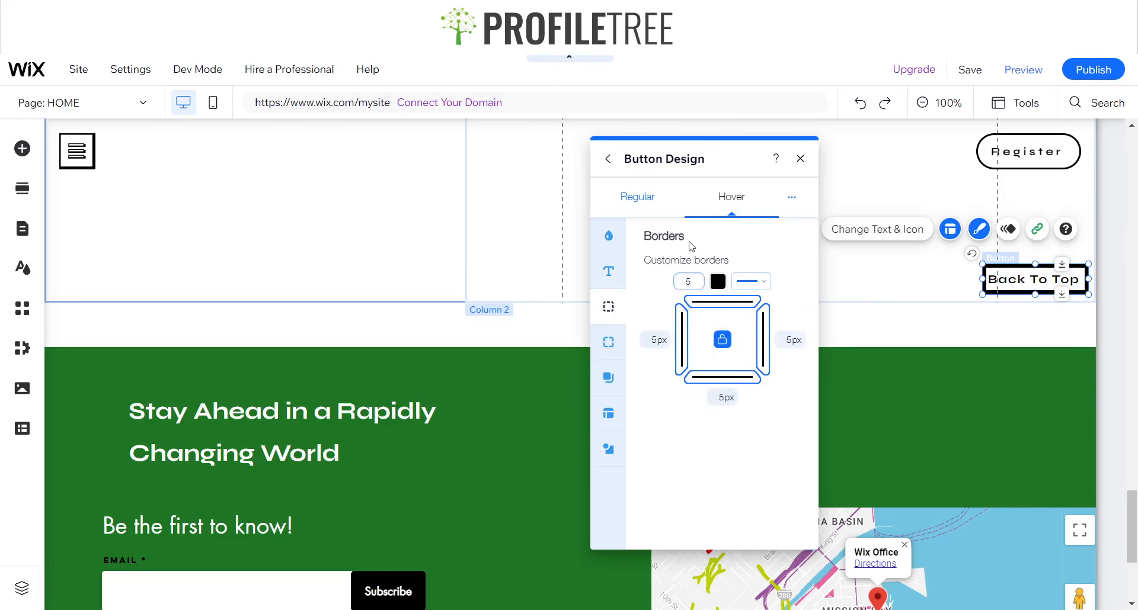
Set the Back To Top button's regular-state border width to 0 px on all sides and close its design settings.
click(637, 202)
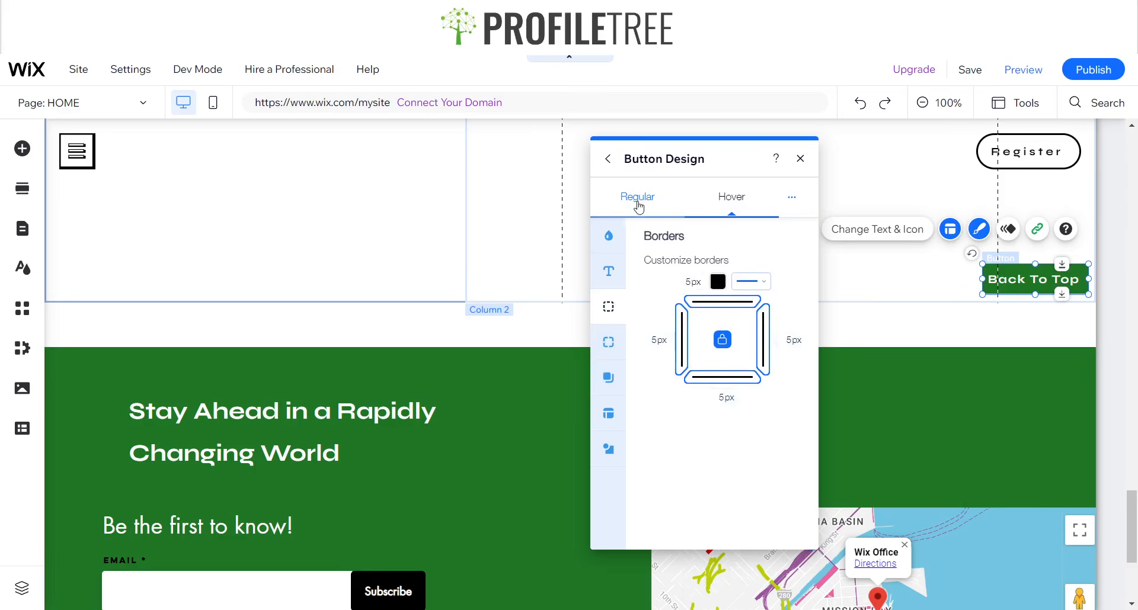
click(695, 287)
key(BackSpace)
text(0)
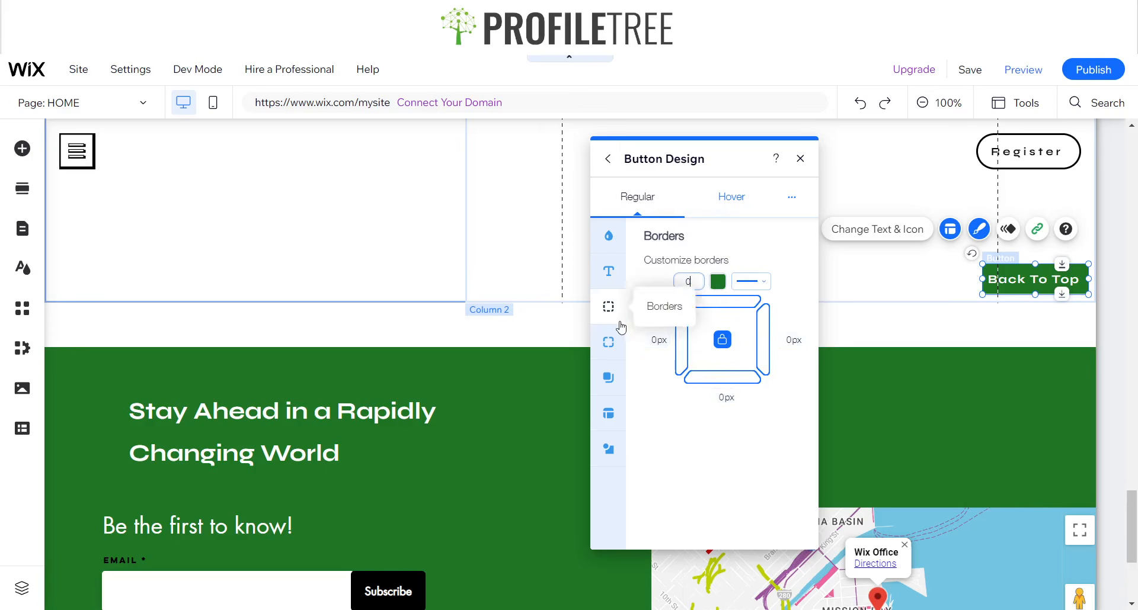
click(615, 355)
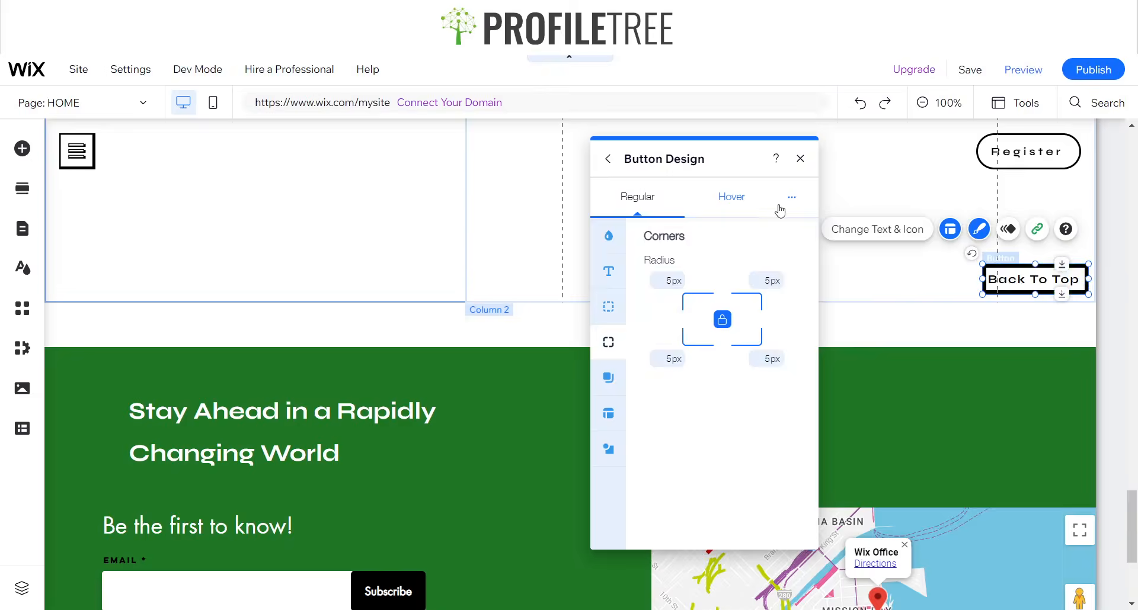
click(800, 159)
click(830, 267)
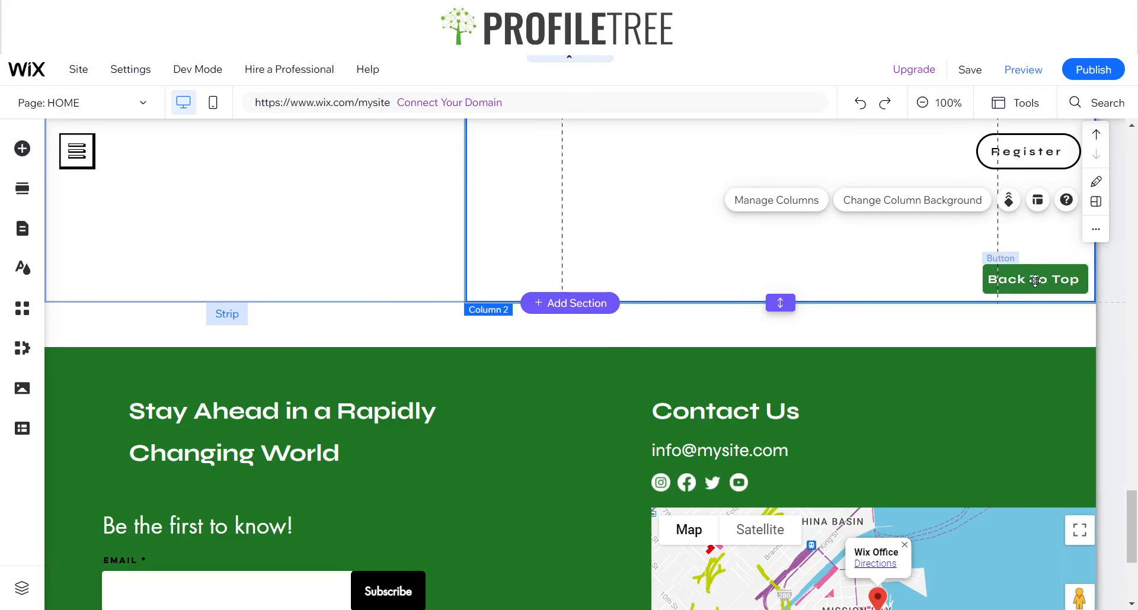
Make the Back To Top button show on all pages of the site.
click(1034, 281)
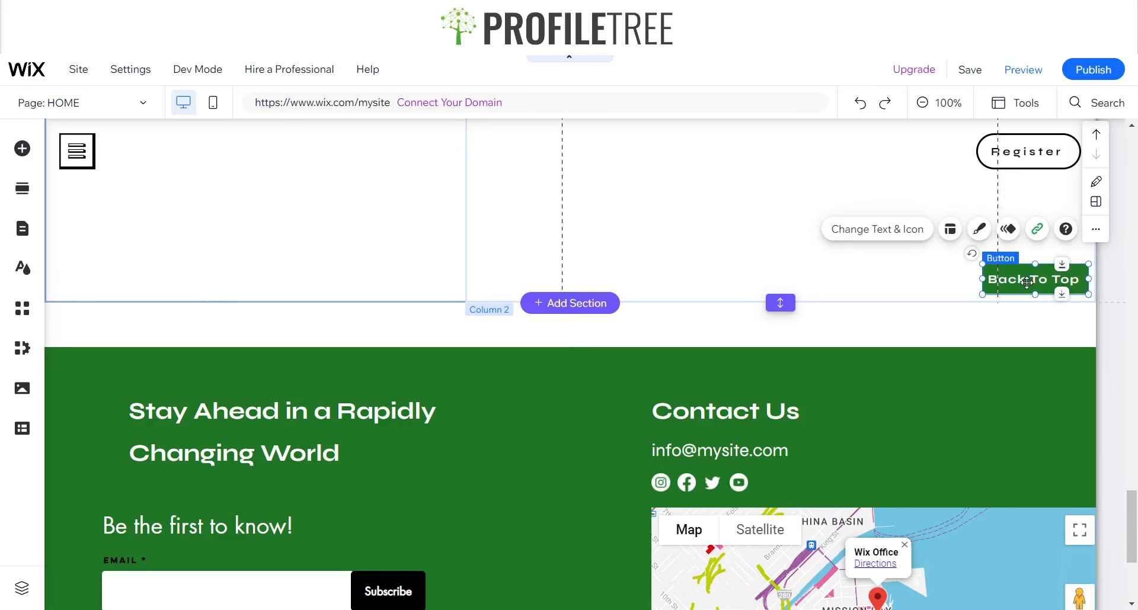
right_click(1027, 283)
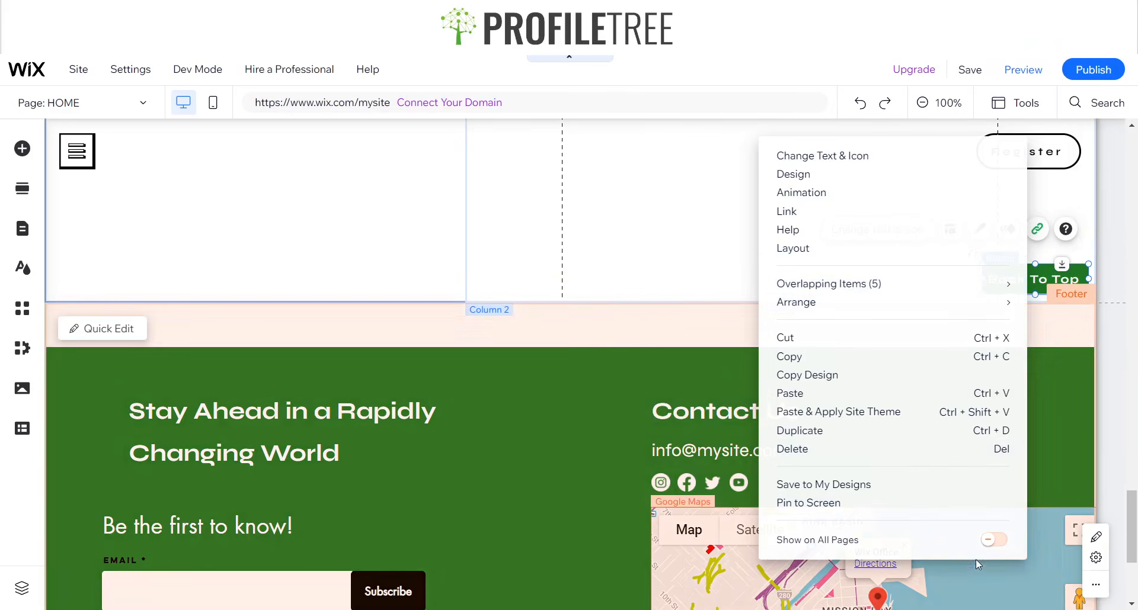
scroll(976, 560, up, 3)
scroll(904, 494, up, 1)
scroll(889, 487, down, 3)
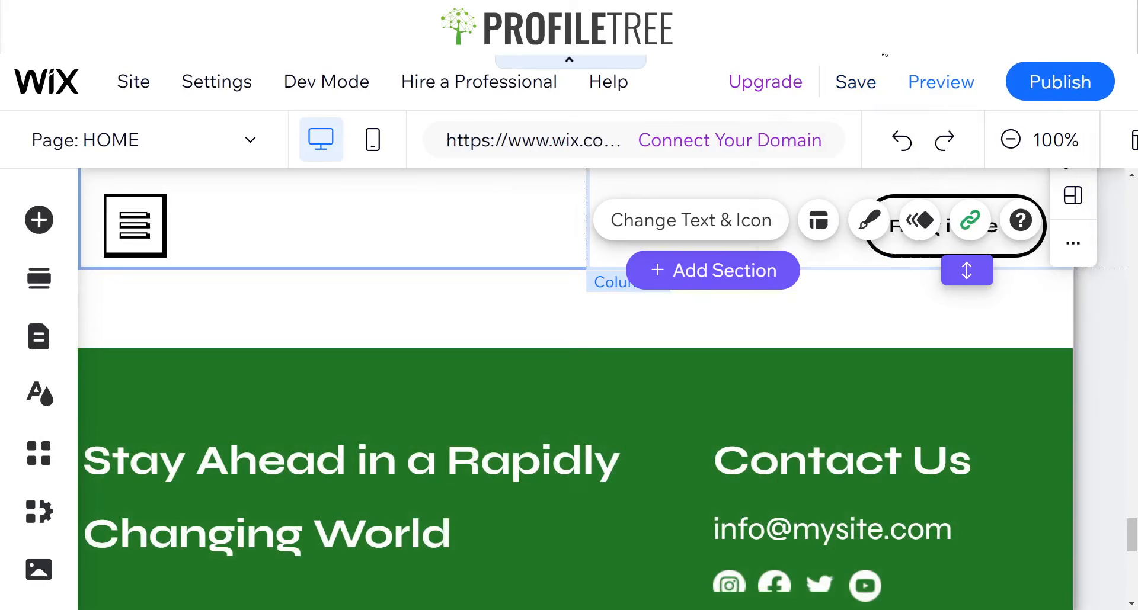
key(ctrl+0)
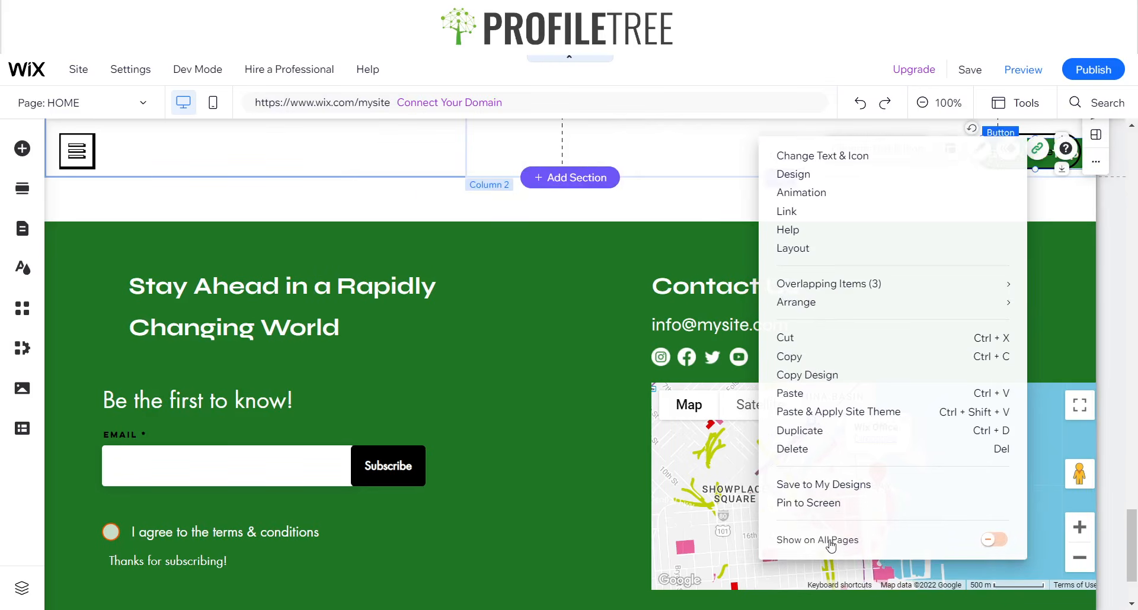
click(992, 543)
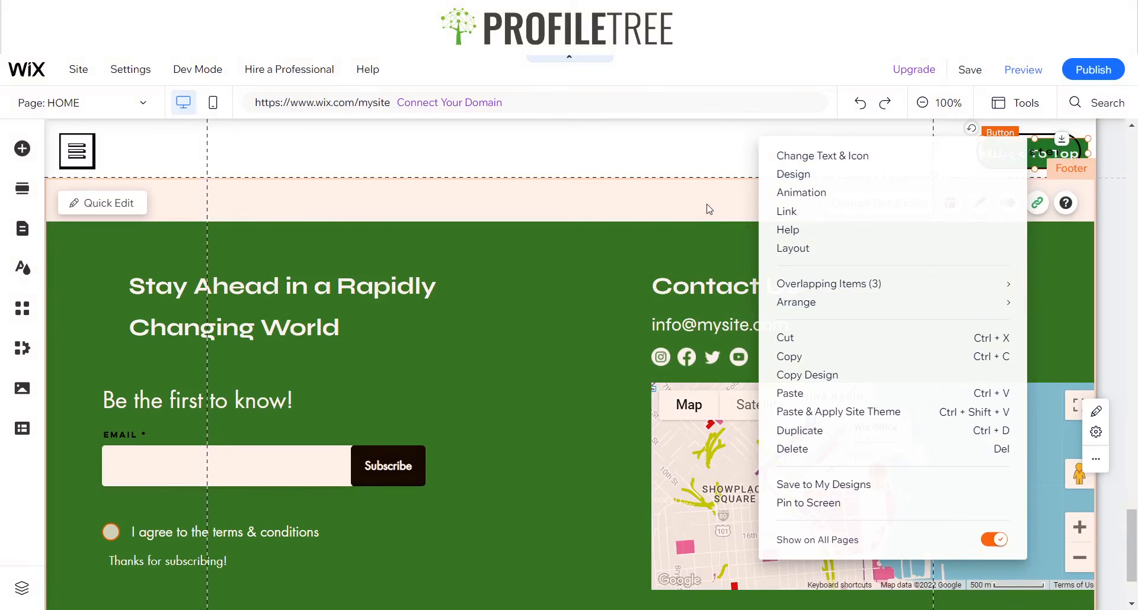
click(710, 209)
Preview the home page and test the Back To Top button above the footer.
scroll(996, 261, up, 4)
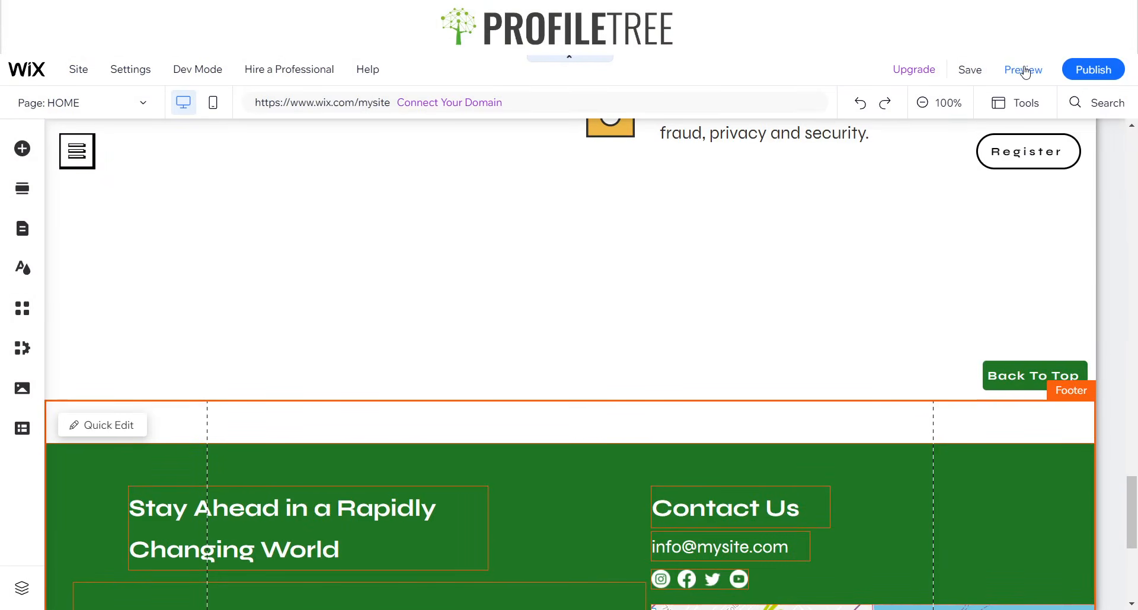
click(1024, 70)
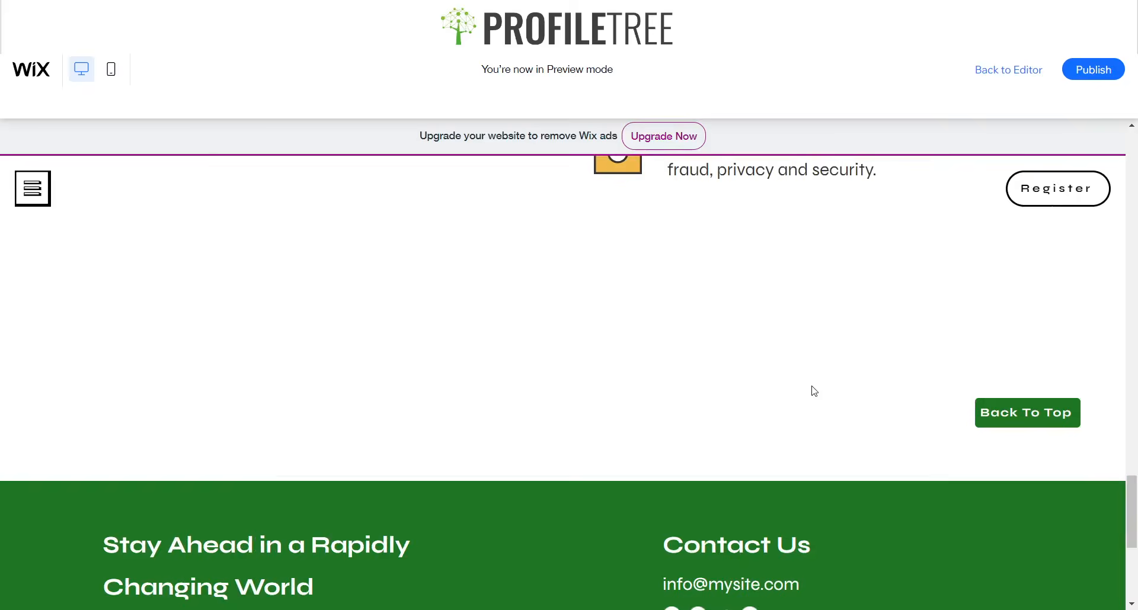
scroll(885, 376, up, 4)
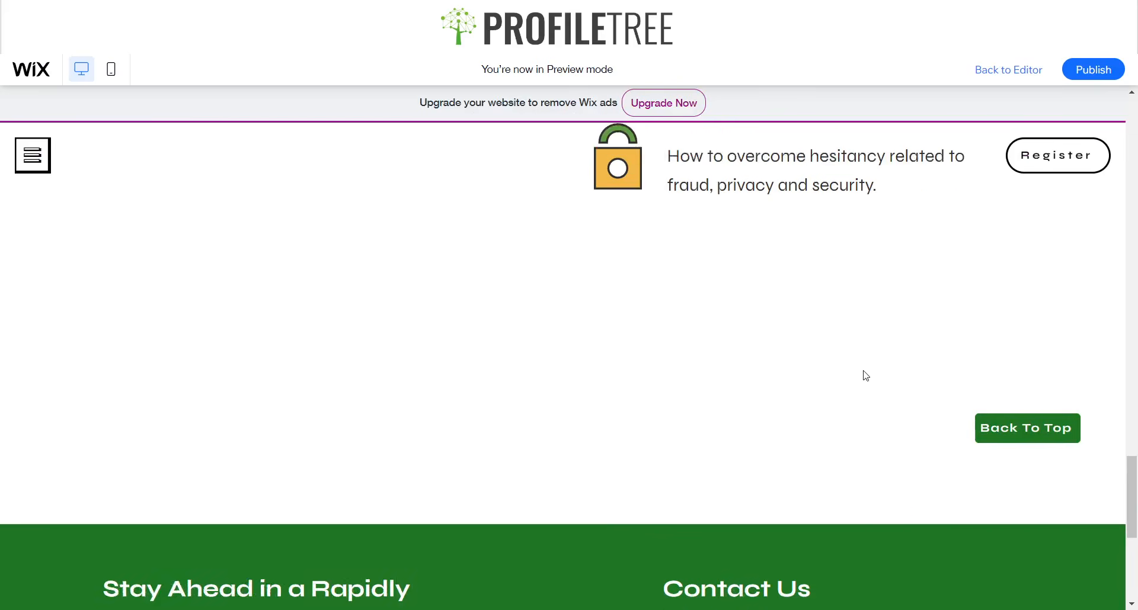
scroll(862, 407, down, 3)
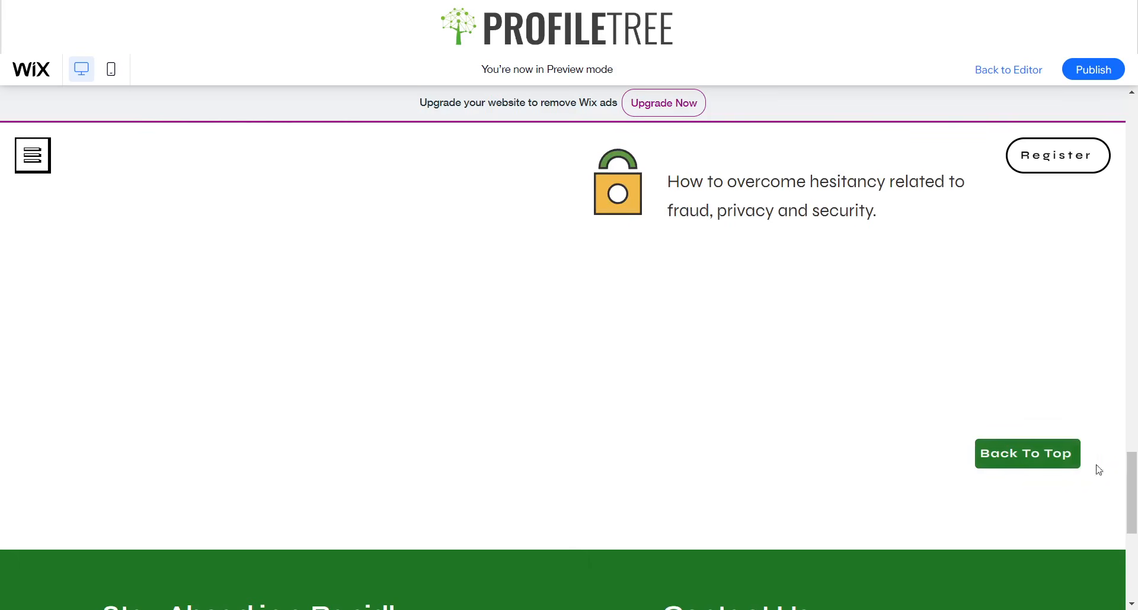
click(1034, 461)
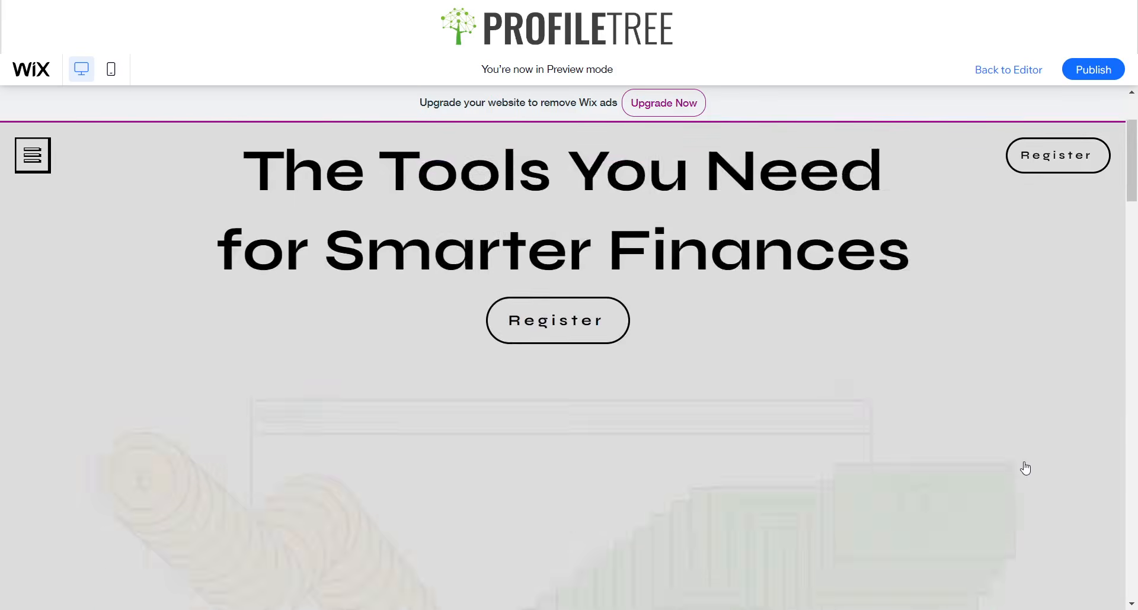
Open another page through the previewed site's menu and test its Back To Top button above the footer.
click(24, 157)
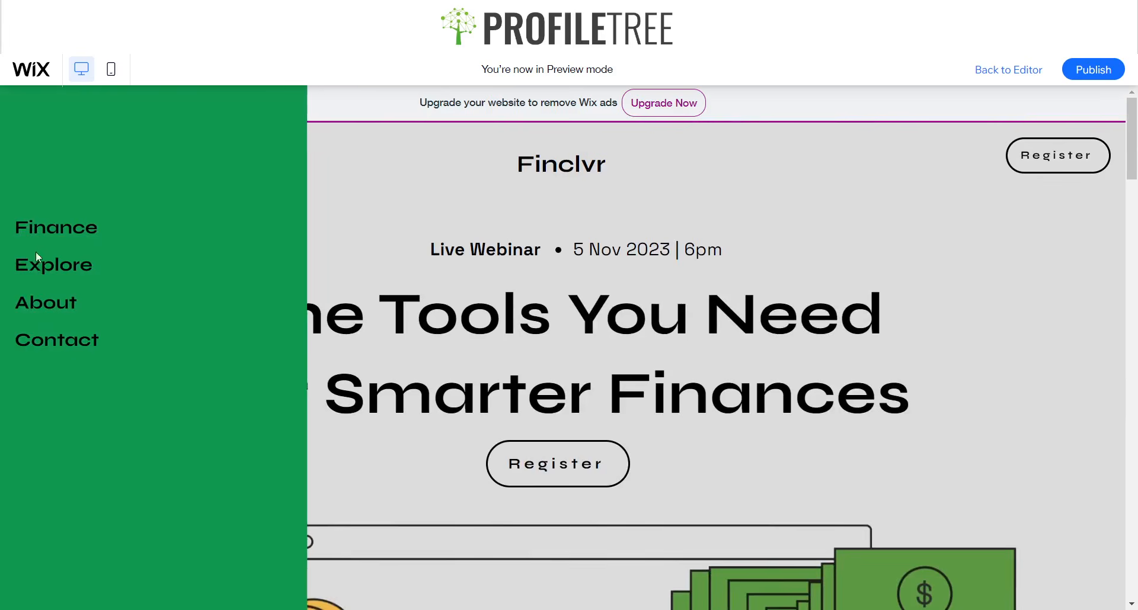
click(273, 351)
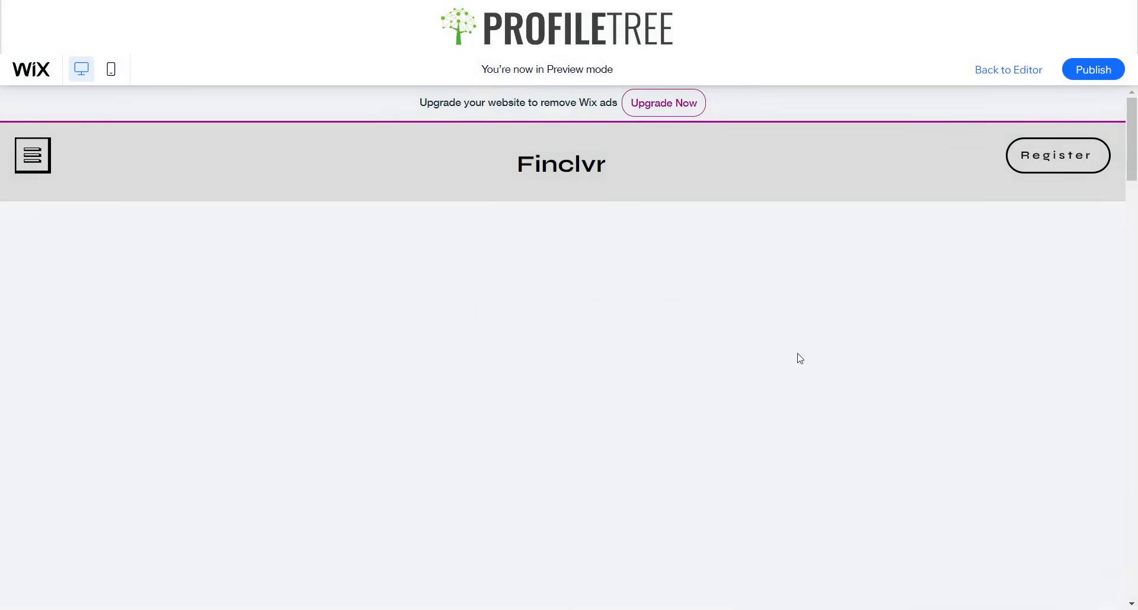
drag(1127, 171, 1137, 529)
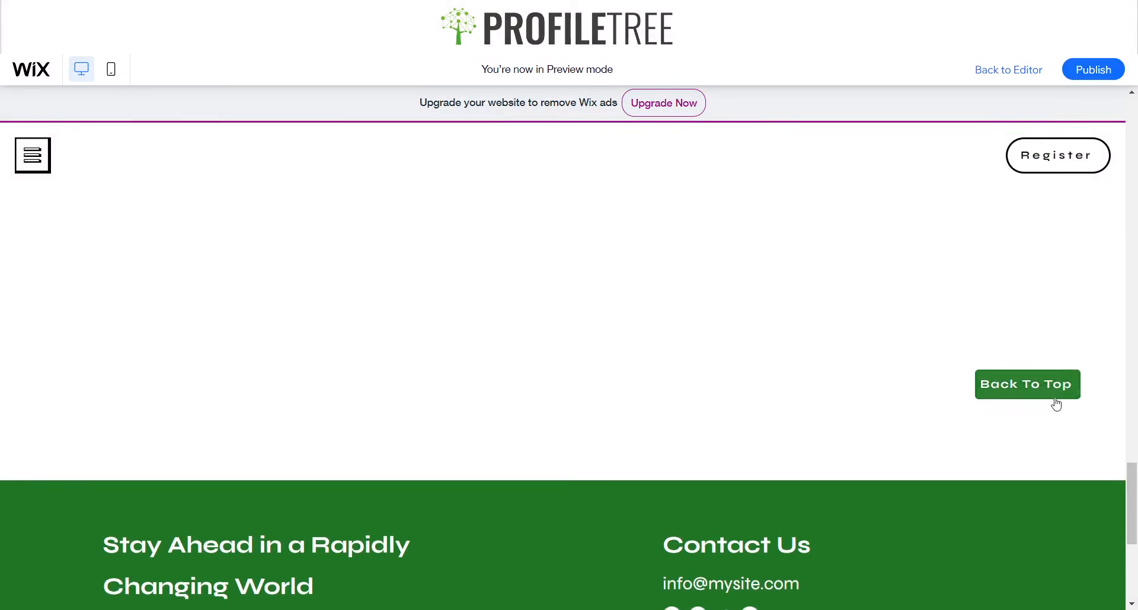
click(1018, 372)
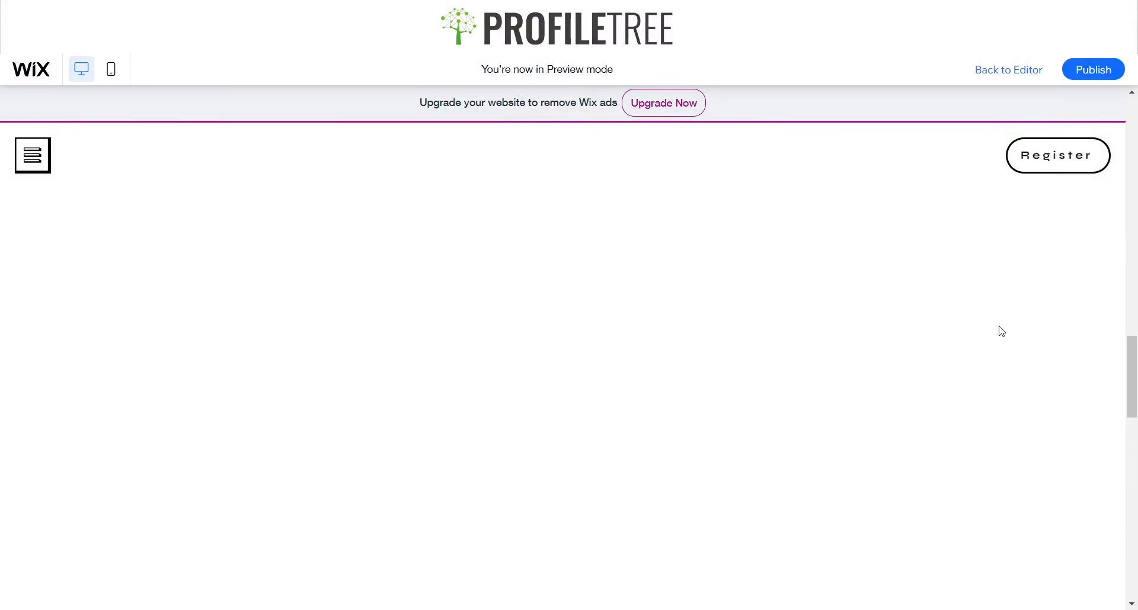
scroll(1015, 361, down, 14)
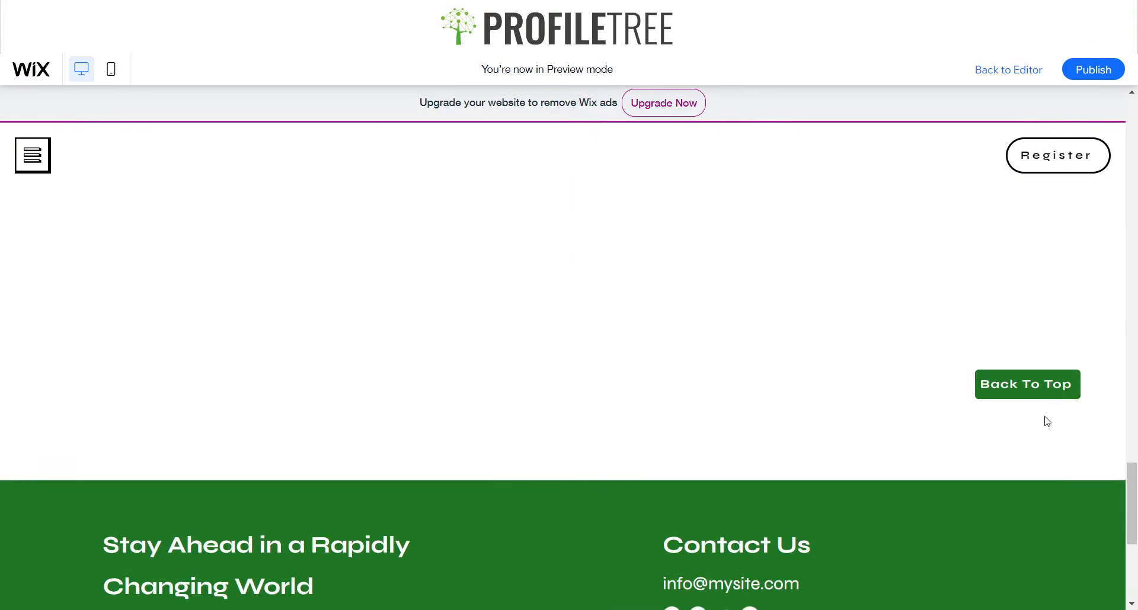
Open the Contact page through the previewed site's menu and check it for the Back To Top button near the footer.
scroll(970, 311, up, 12)
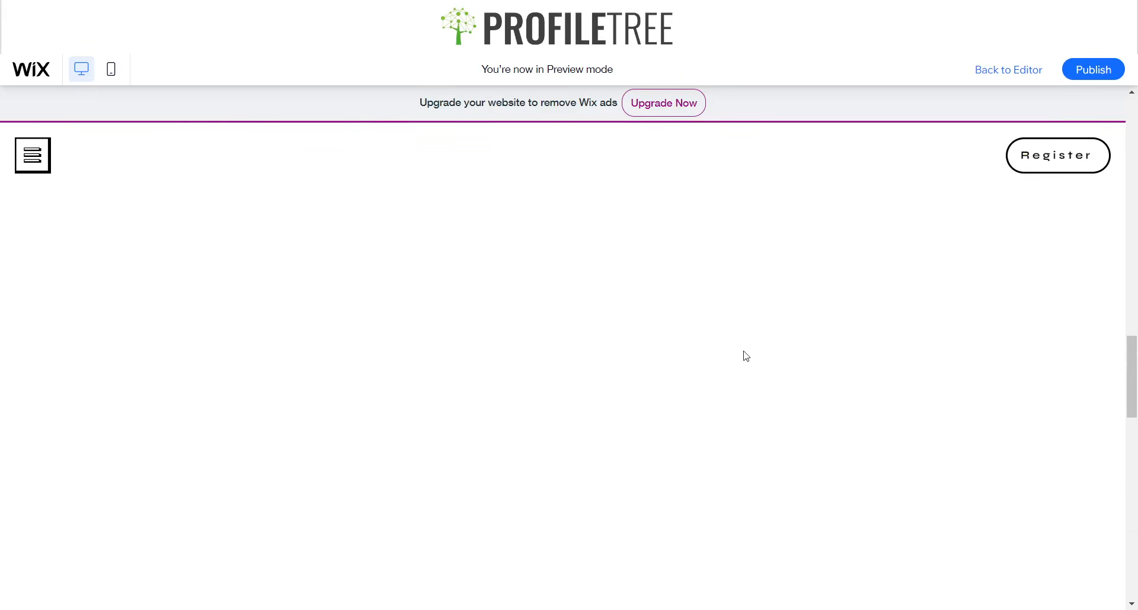
scroll(734, 359, up, 3)
click(32, 155)
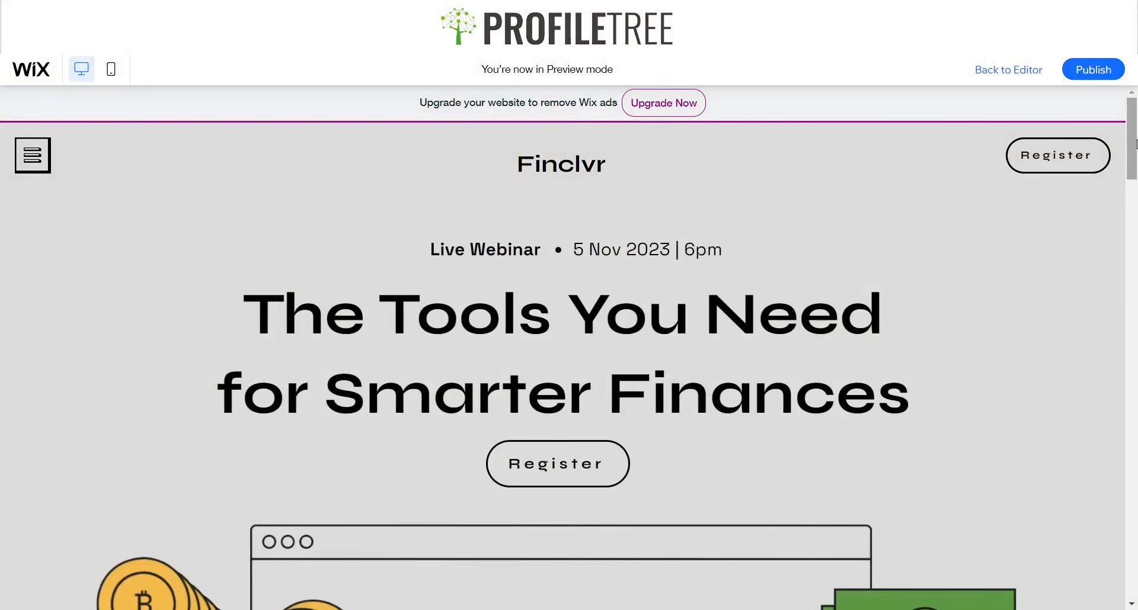
drag(1132, 172, 1135, 531)
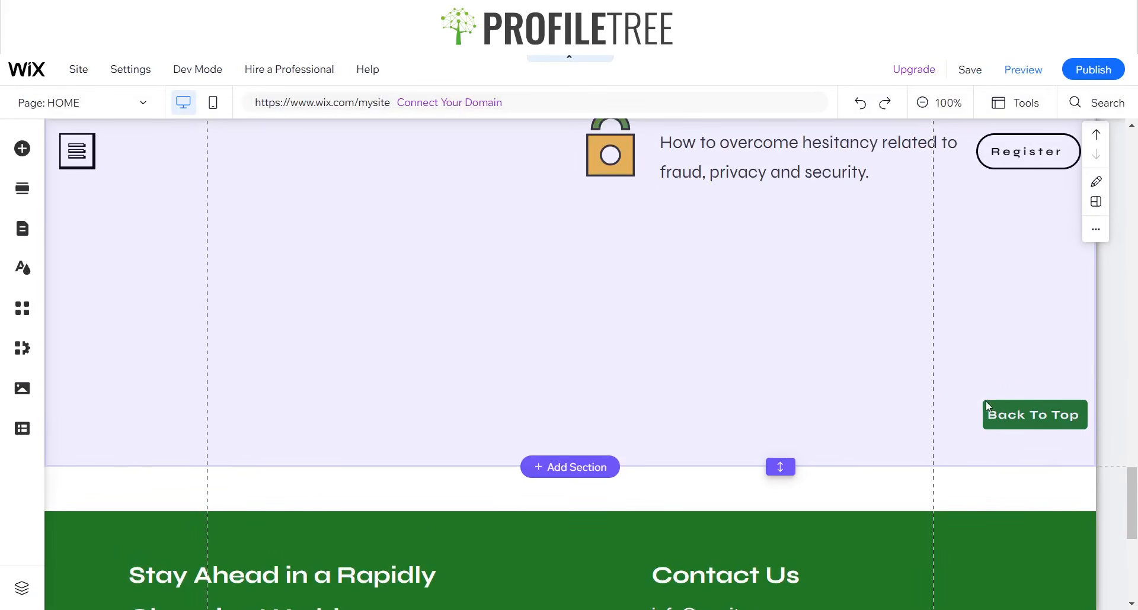
Back in the editor, pin the Back To Top button to the screen in the bottom-right position, trying other pin positions along the way.
click(1027, 409)
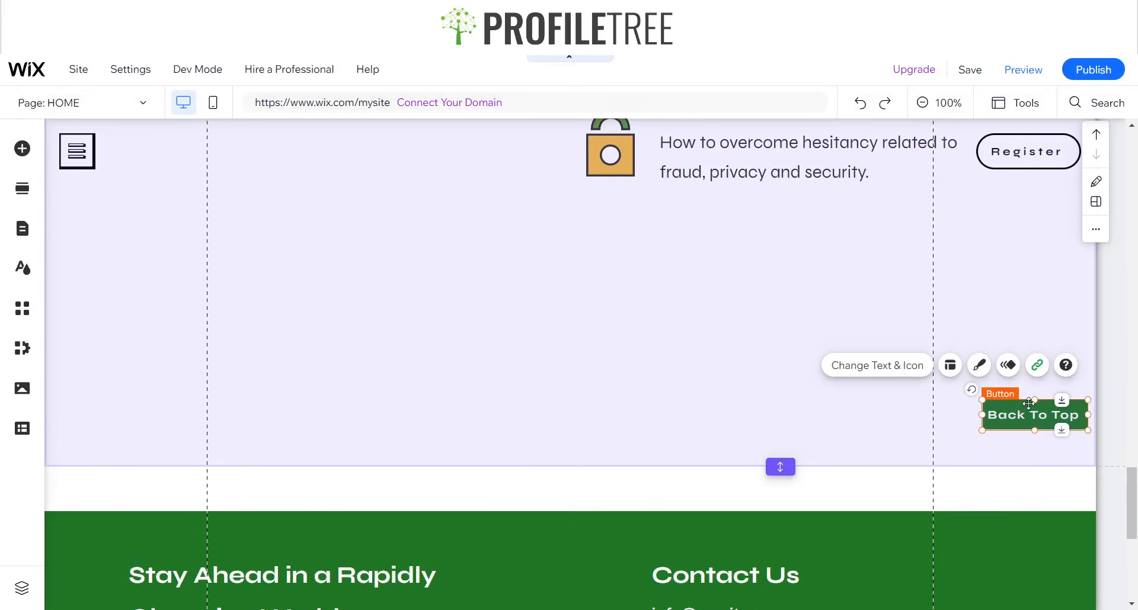
right_click(1031, 406)
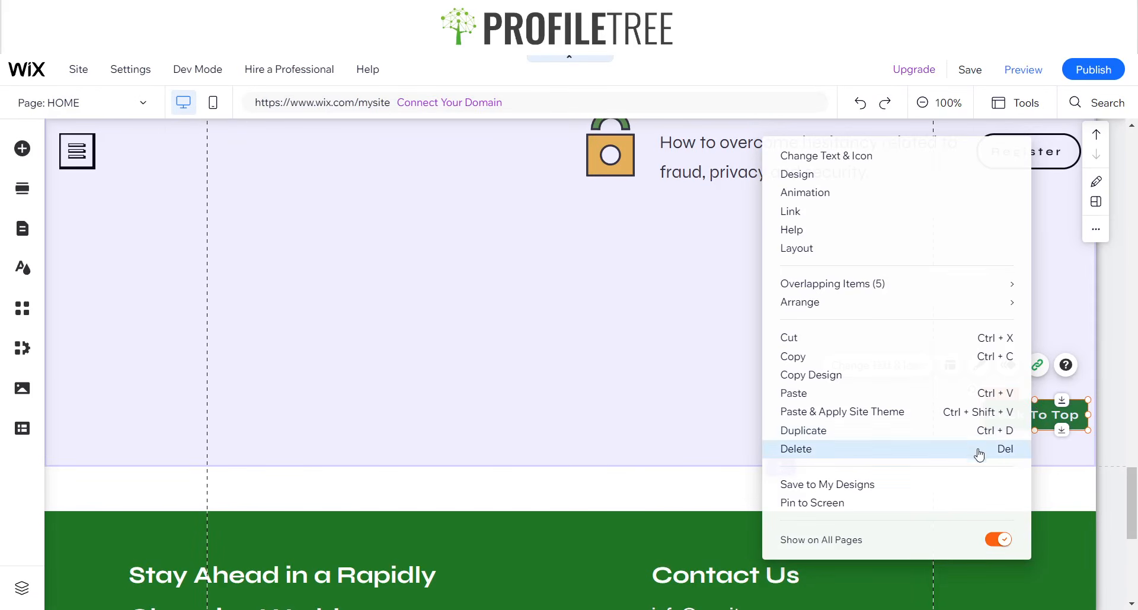
click(821, 503)
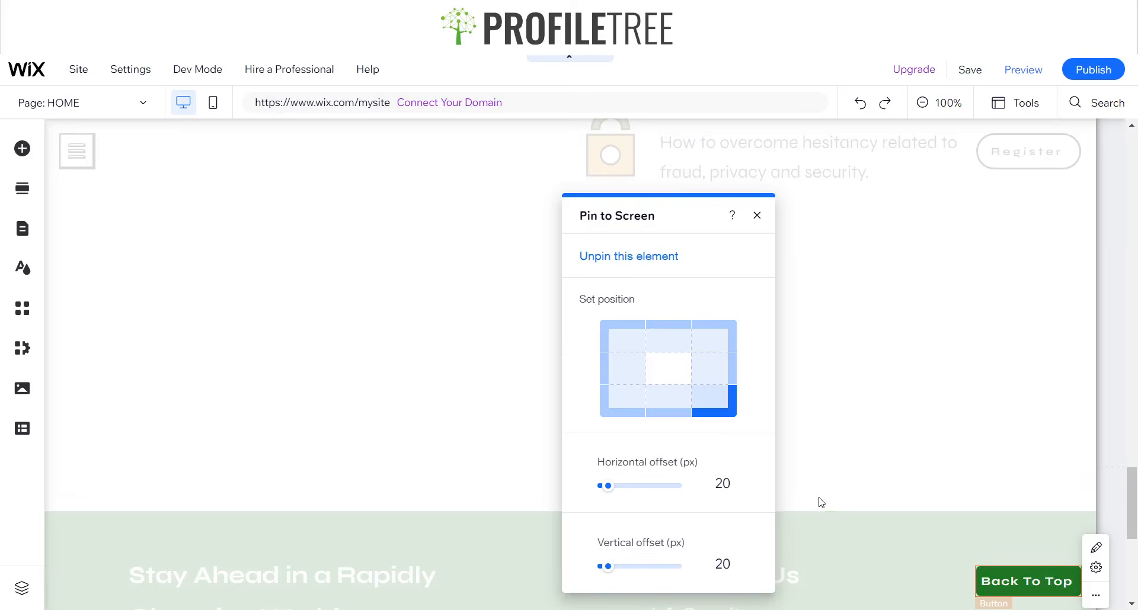
click(713, 374)
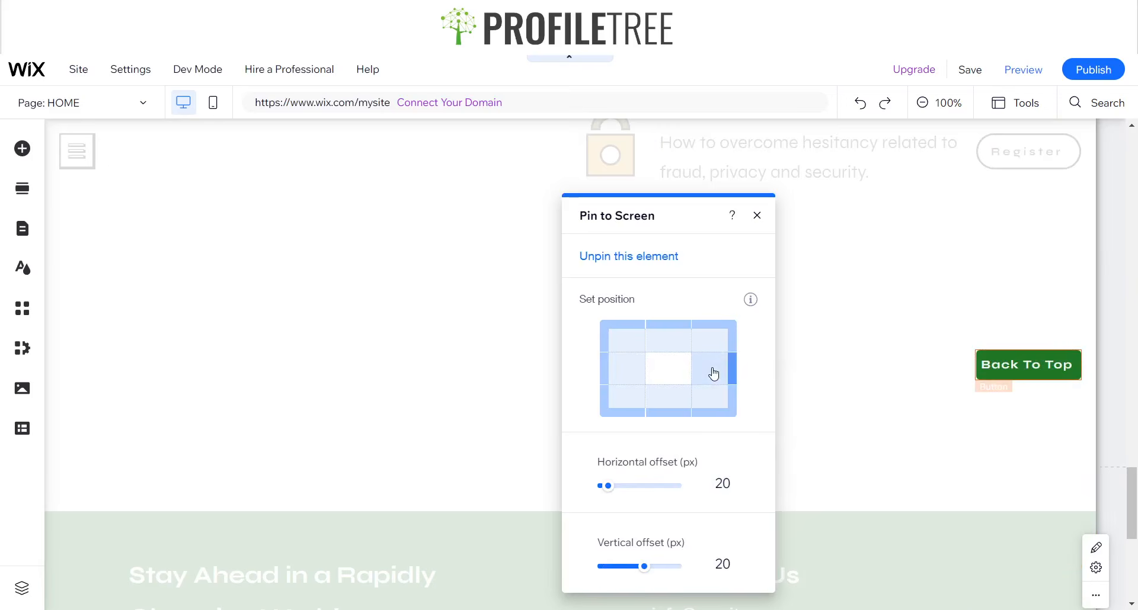
click(714, 403)
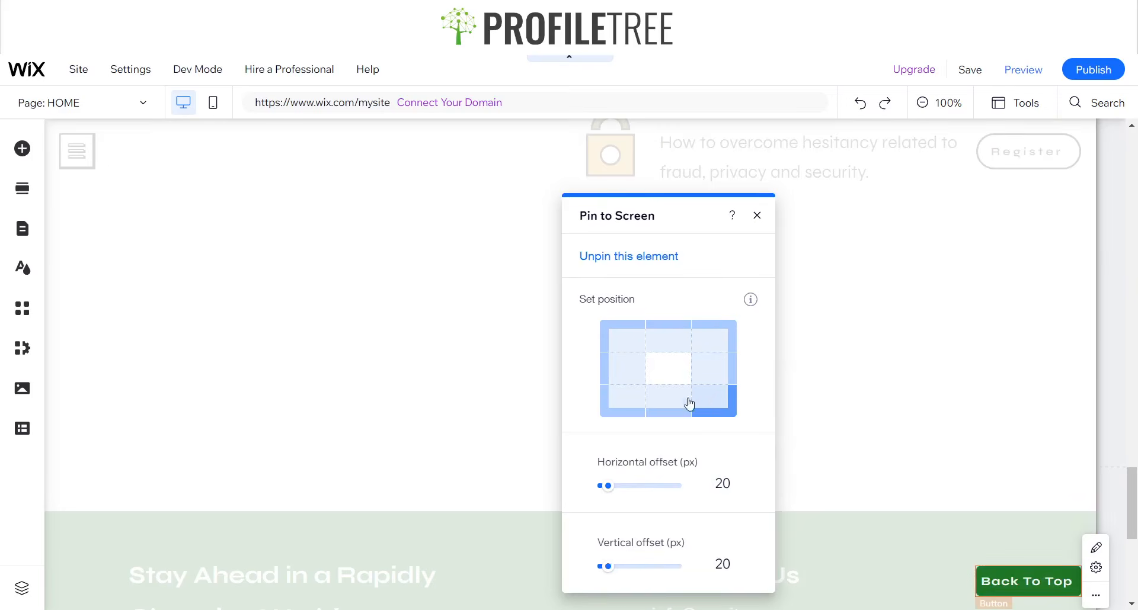
click(617, 407)
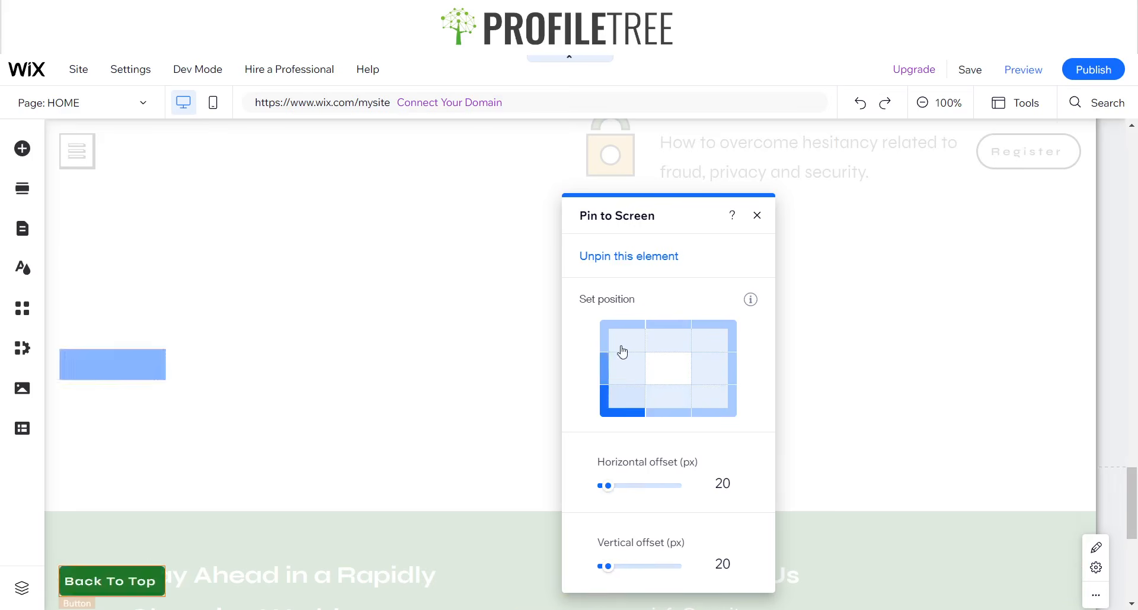
click(717, 337)
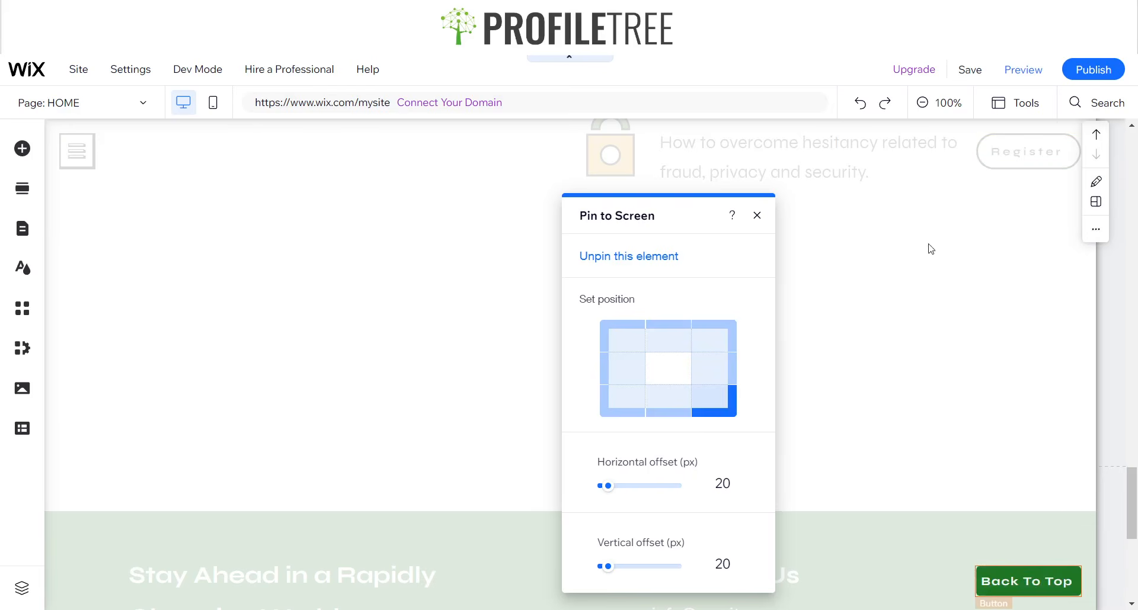
click(756, 216)
Preview the home page, test the pinned Back To Top button, and check its placement while moving down to the footer.
scroll(933, 364, up, 4)
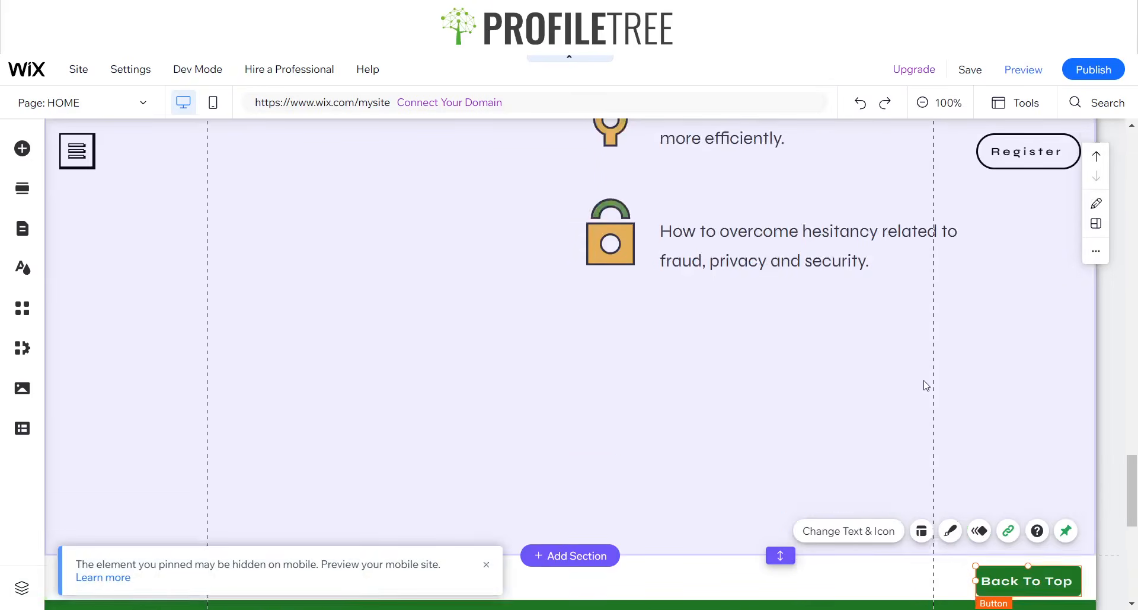
scroll(899, 406, down, 6)
scroll(897, 397, down, 3)
scroll(922, 384, up, 10)
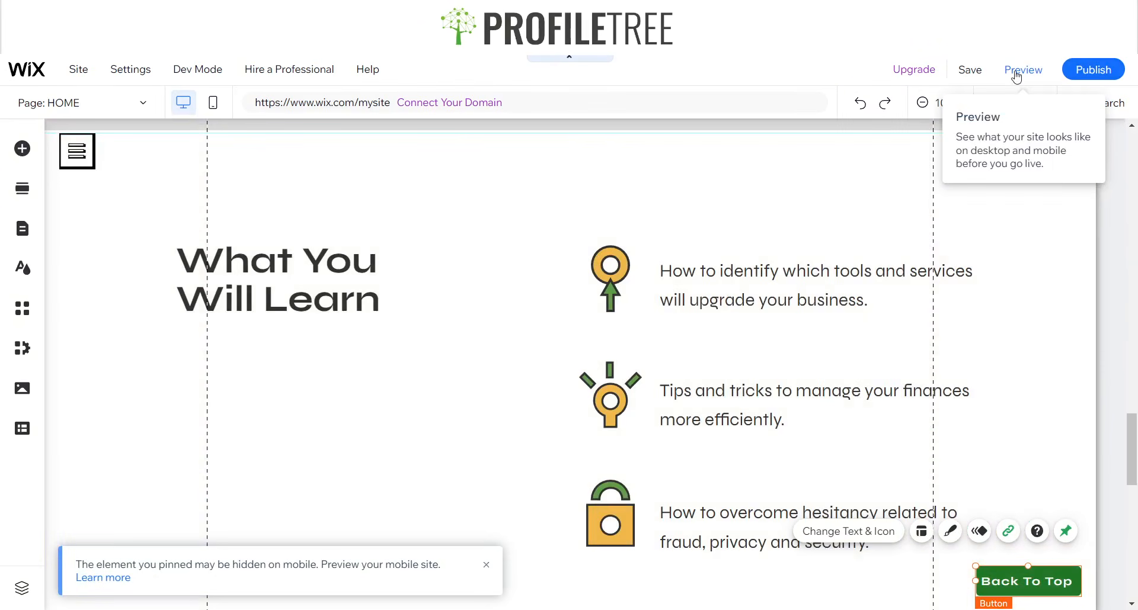
click(1017, 72)
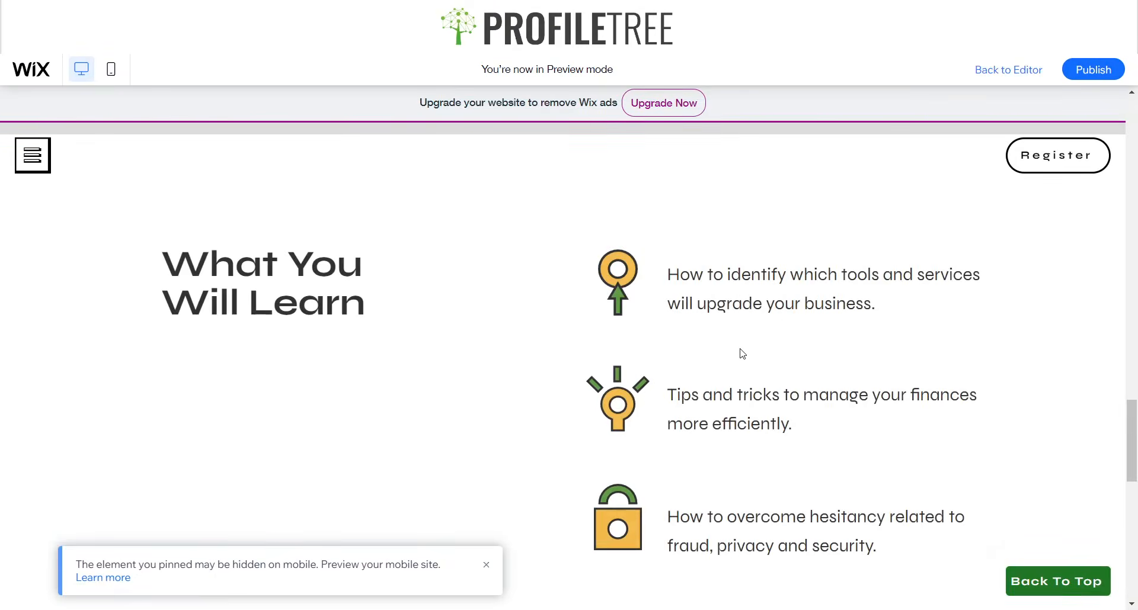
scroll(736, 356, down, 10)
scroll(723, 371, up, 10)
click(1043, 582)
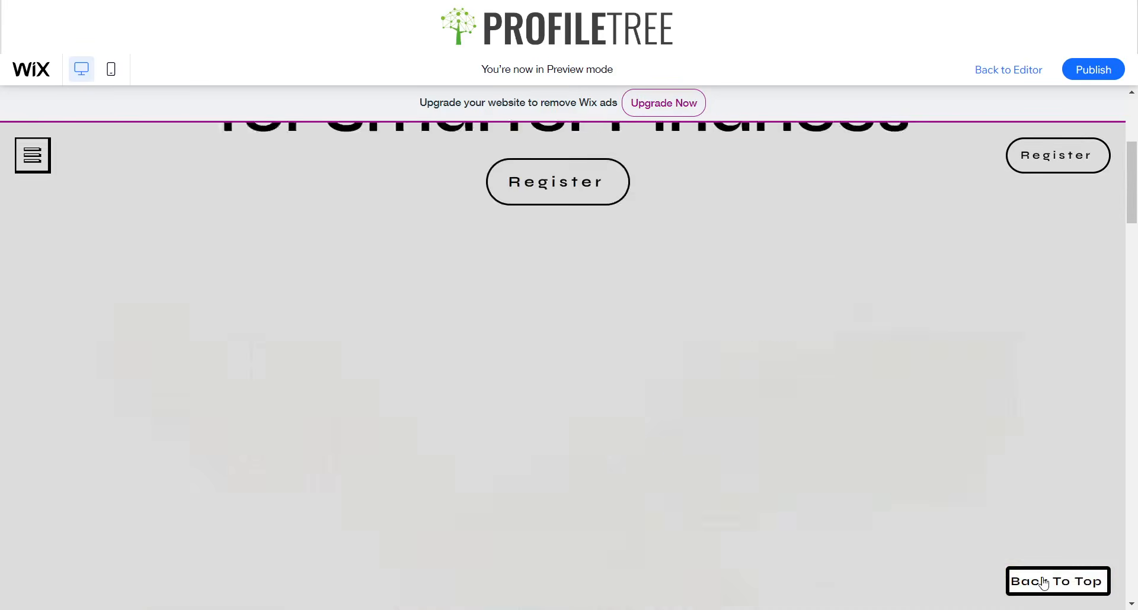
scroll(960, 450, down, 6)
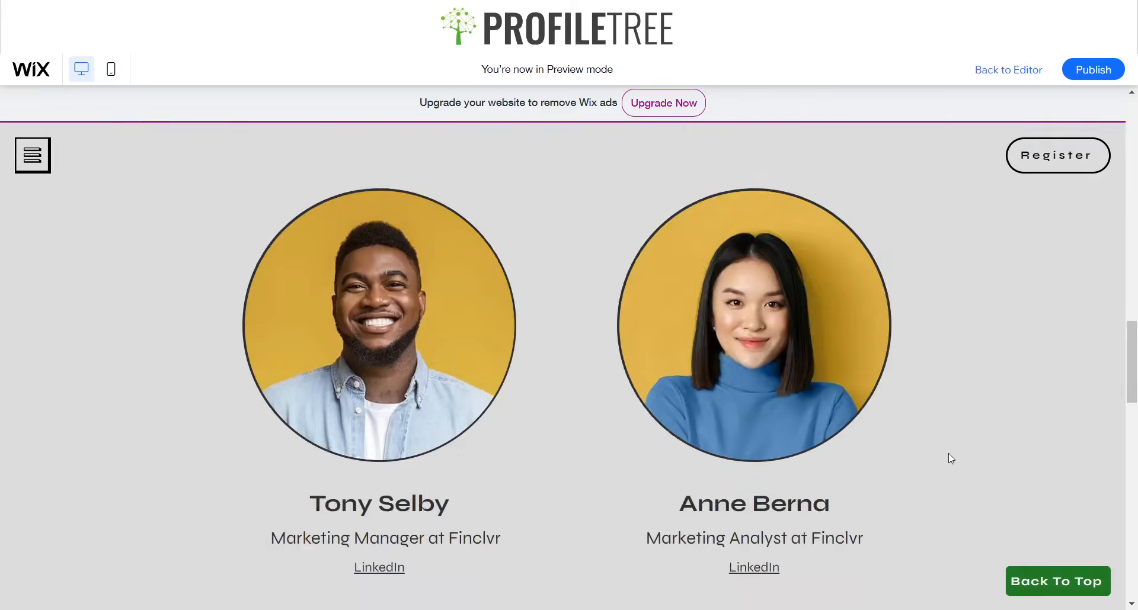
scroll(949, 453, down, 6)
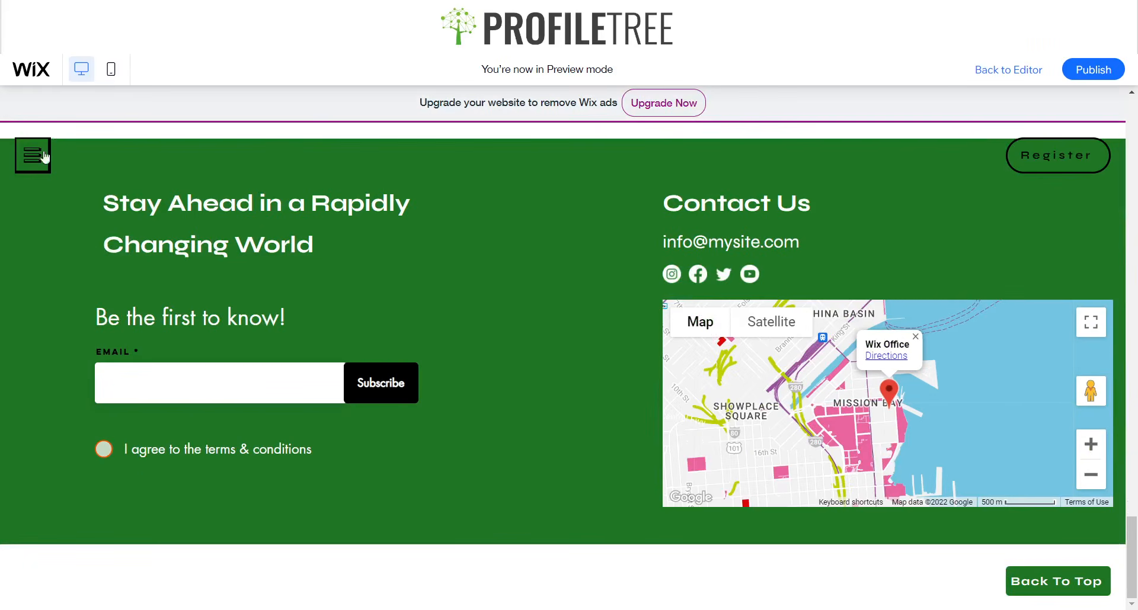
Open another page through the previewed site's menu and test the pinned Back To Top button near the footer.
click(33, 156)
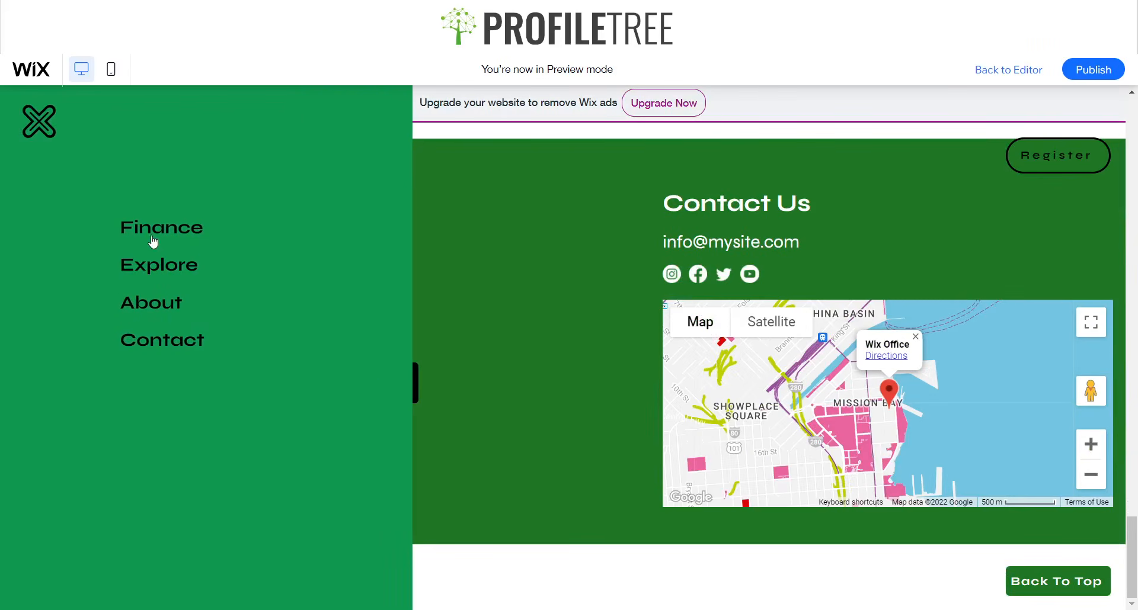
click(531, 288)
scroll(1086, 528, down, 5)
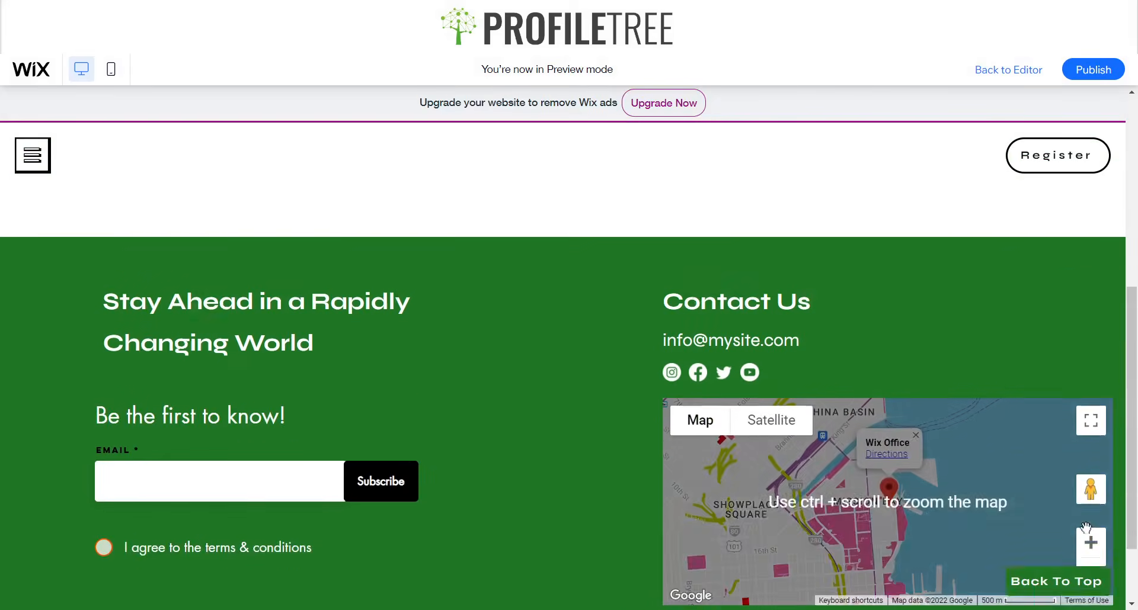
click(1058, 580)
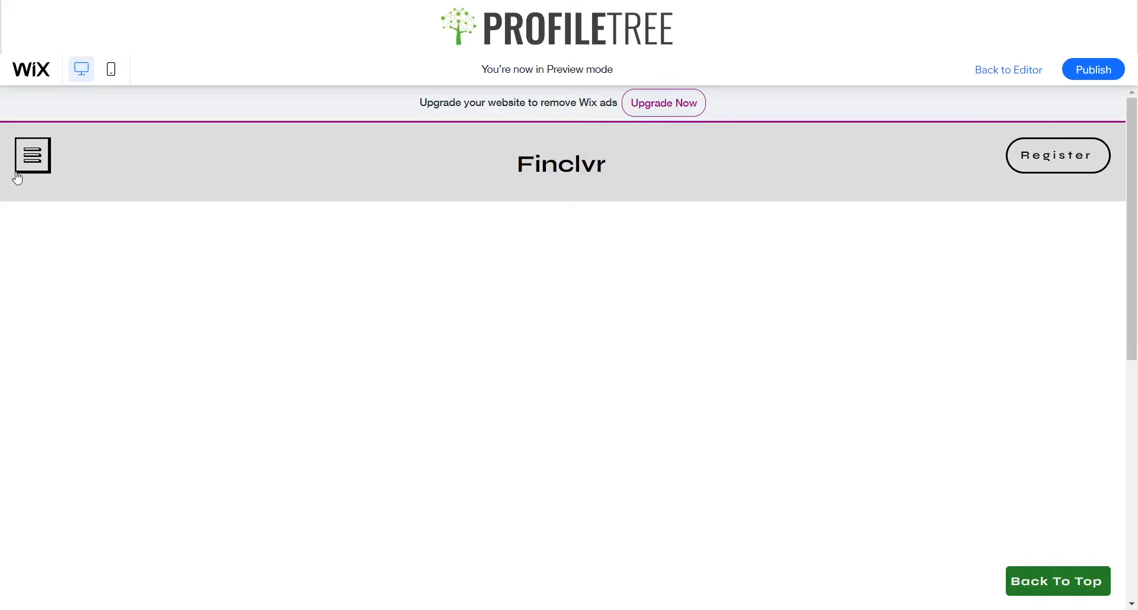
Open the Contact page through the previewed site's menu and test the pinned Back To Top button from further down the page.
click(17, 174)
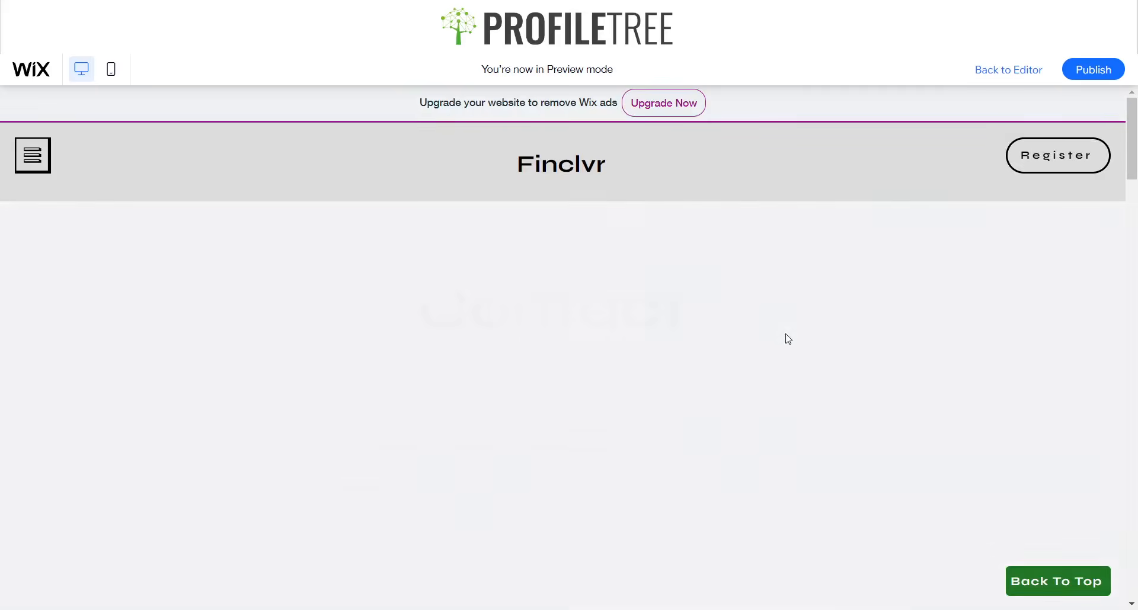
scroll(1000, 411, down, 15)
scroll(959, 397, down, 5)
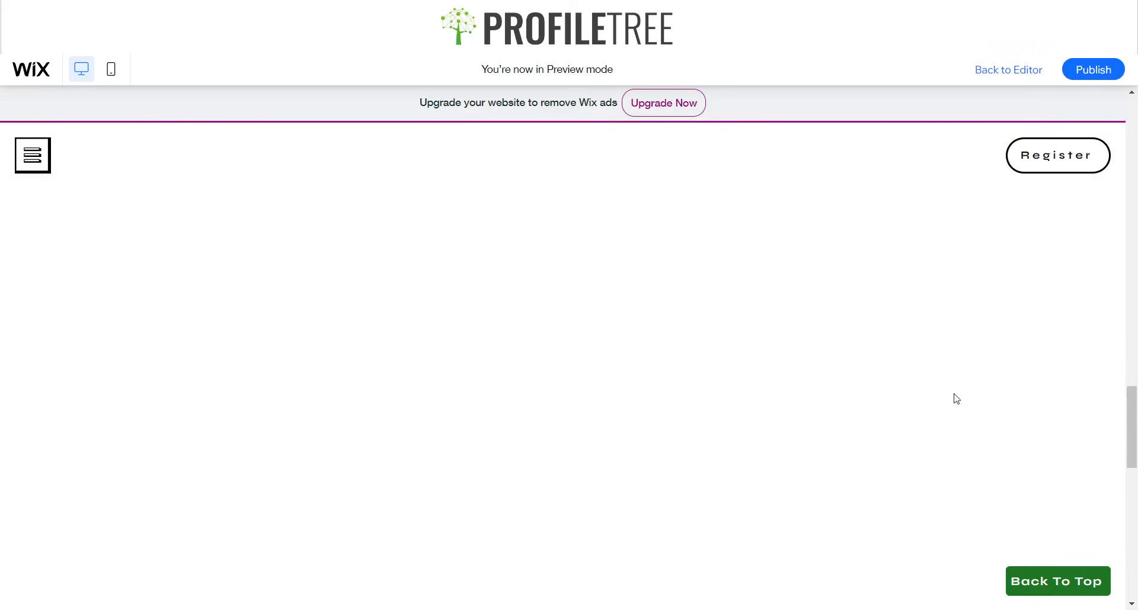
click(1058, 580)
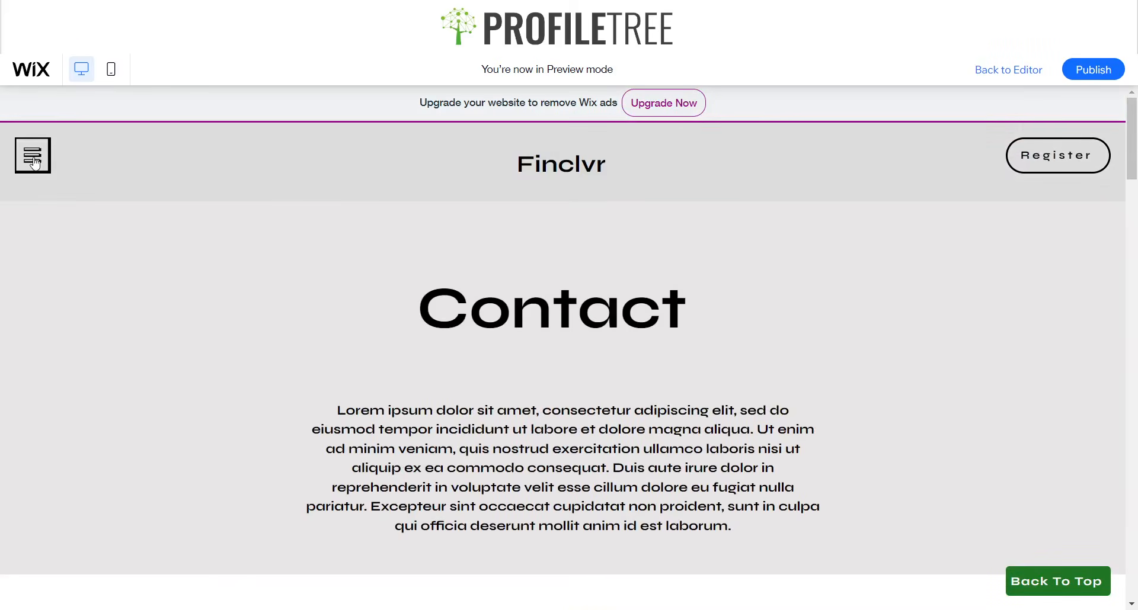
click(35, 163)
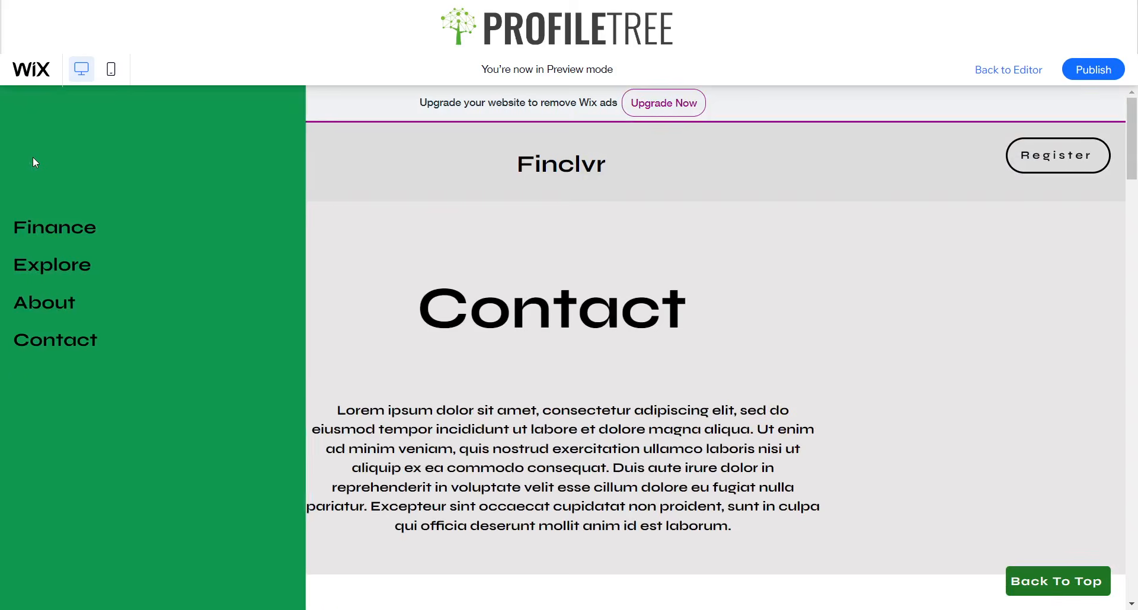
click(835, 204)
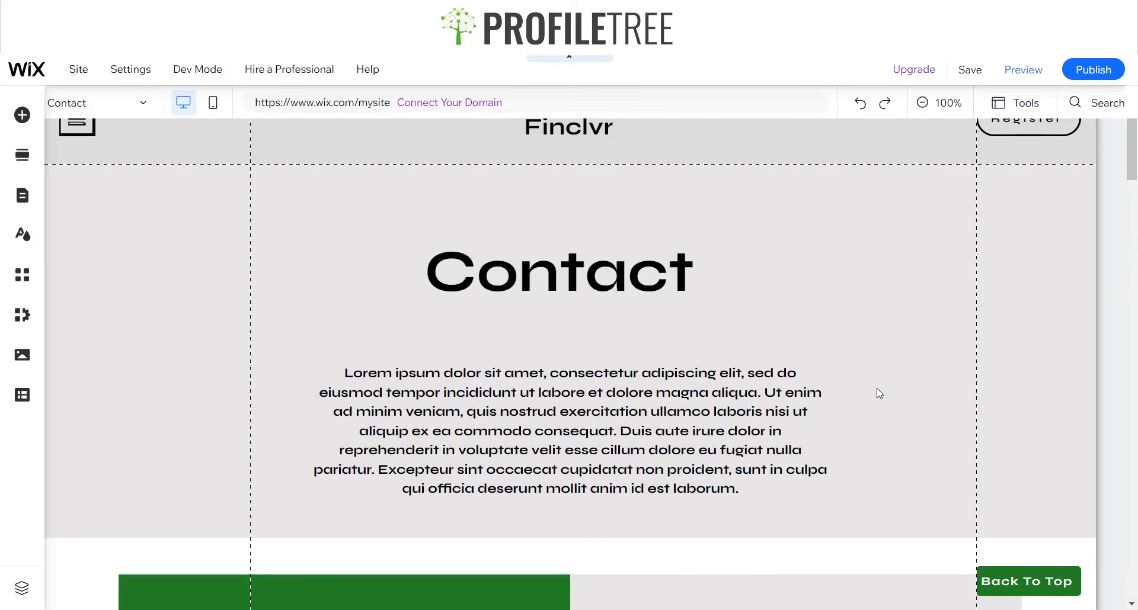
Back in the editor, examine the pinned Back To Top button's placement along the Contact page down to the footer.
scroll(731, 336, down, 15)
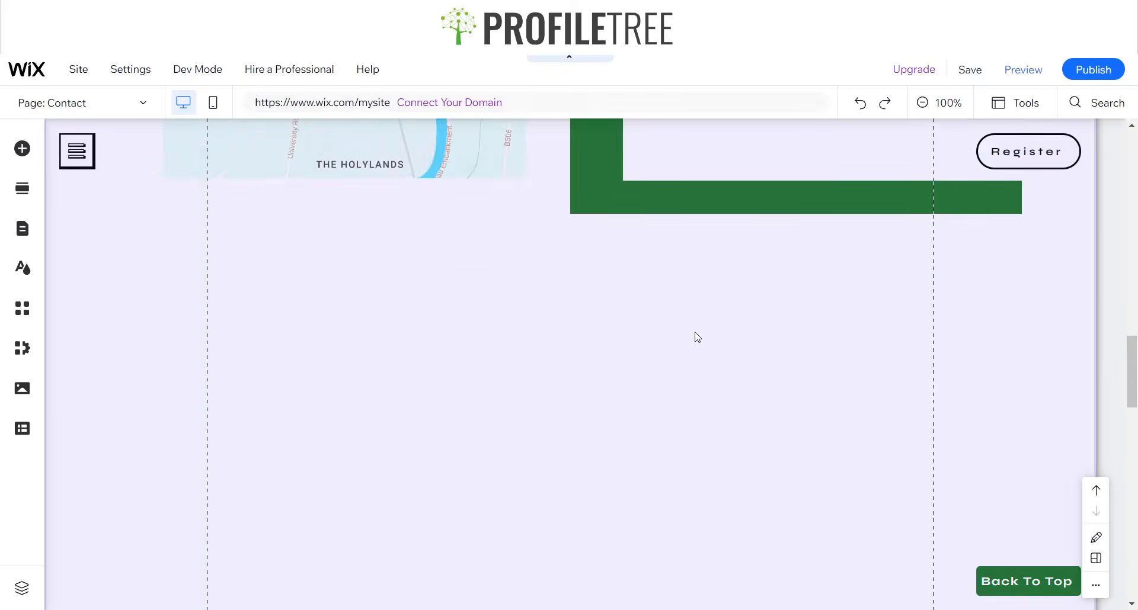
scroll(681, 373, down, 3)
scroll(711, 415, down, 5)
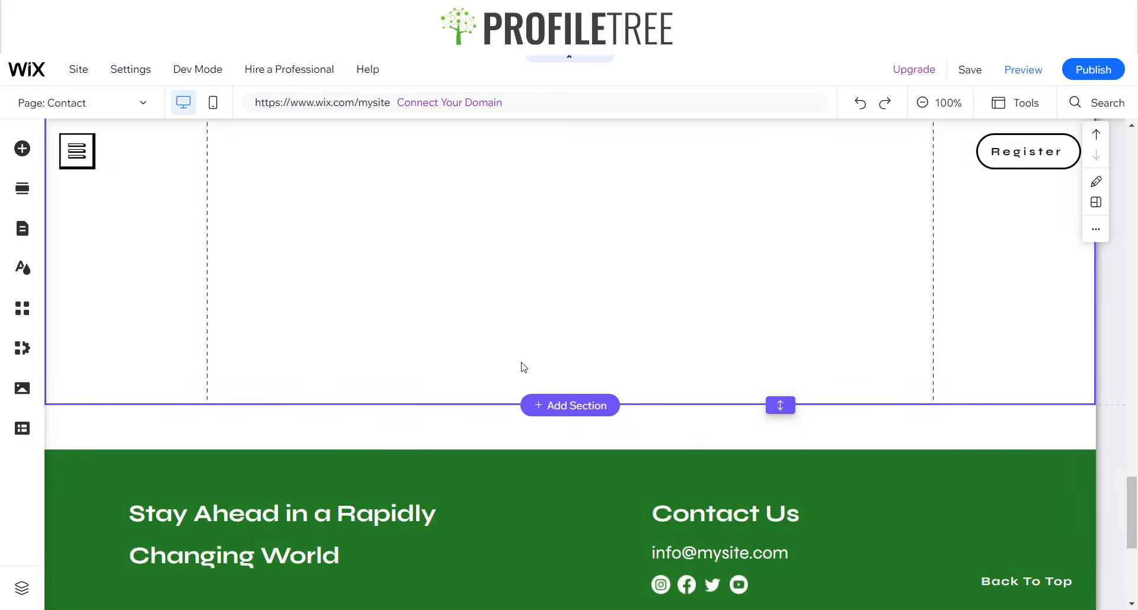
scroll(524, 367, down, 5)
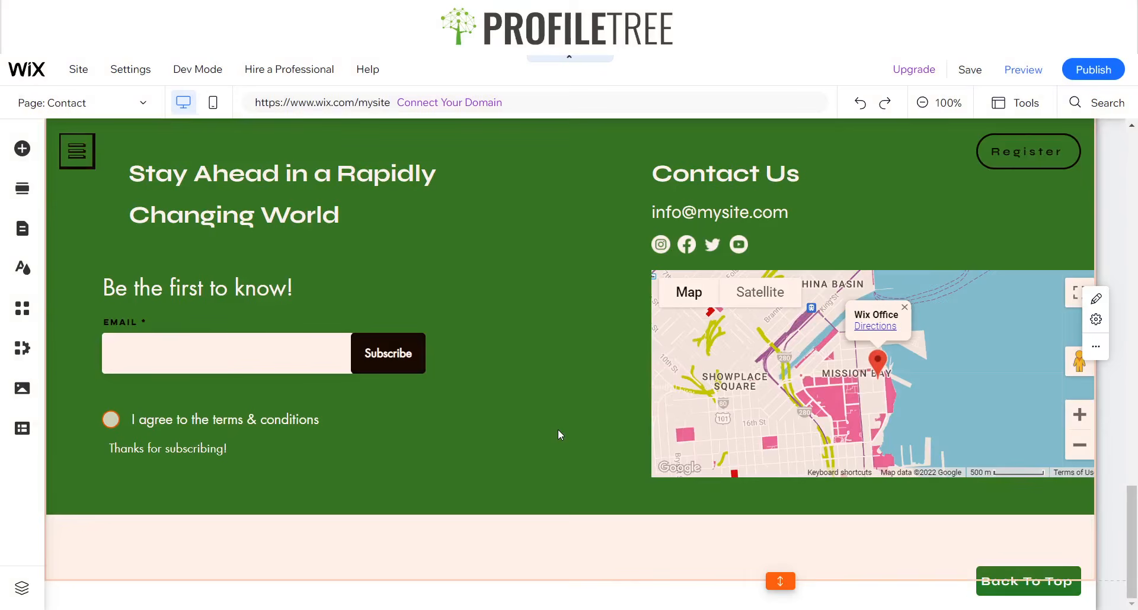
scroll(593, 415, up, 4)
scroll(628, 402, down, 4)
scroll(616, 400, up, 12)
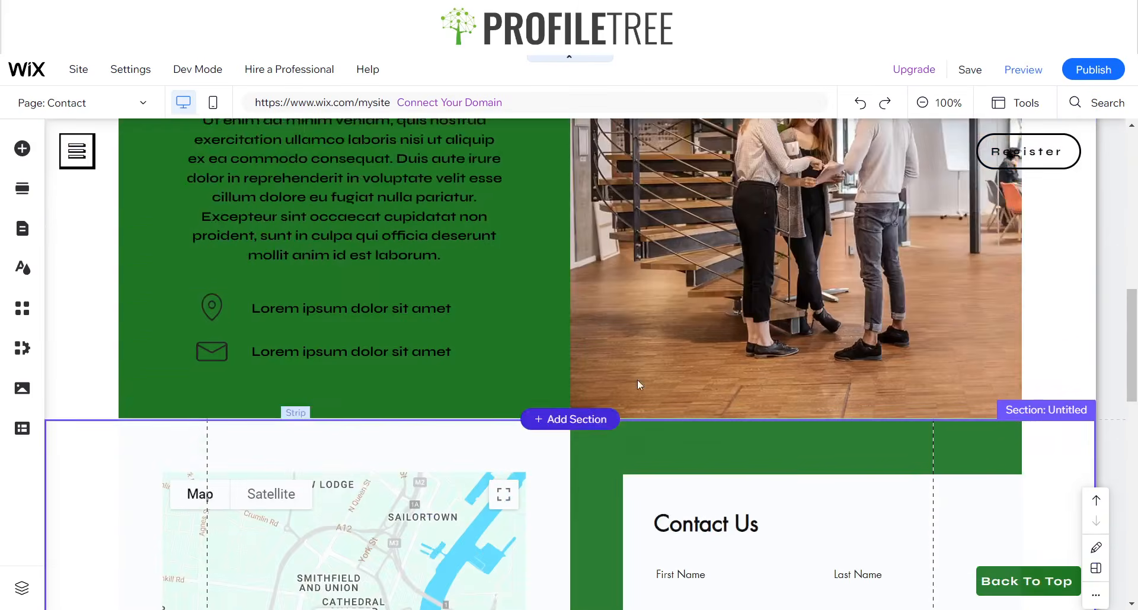
scroll(652, 382, up, 10)
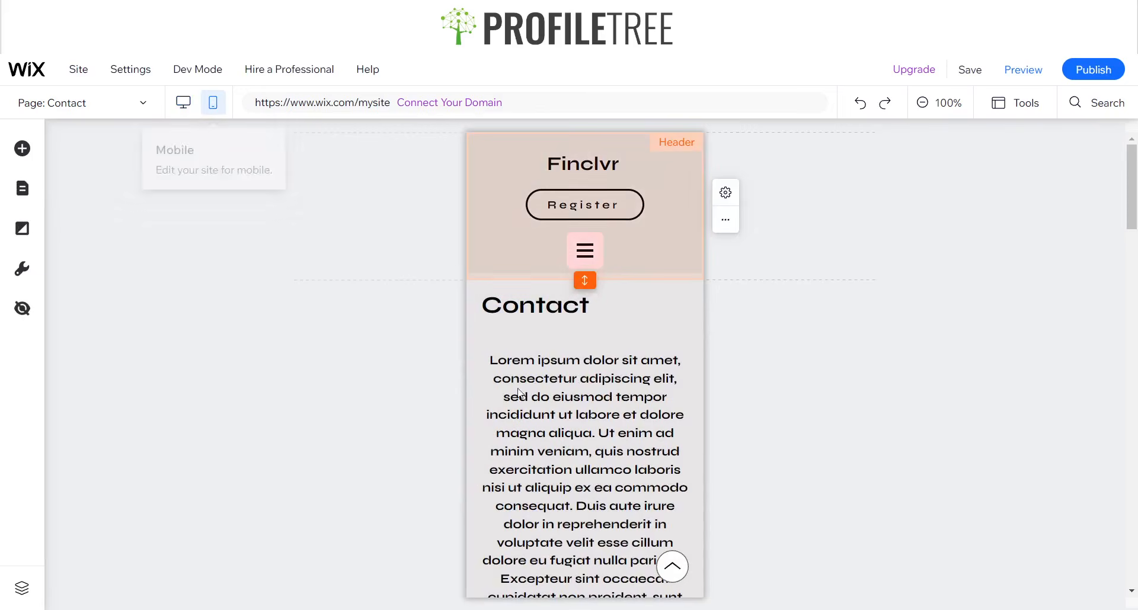
Switch to the mobile version, preview the Contact page and test its round back-to-top arrow from several points down the page.
click(676, 569)
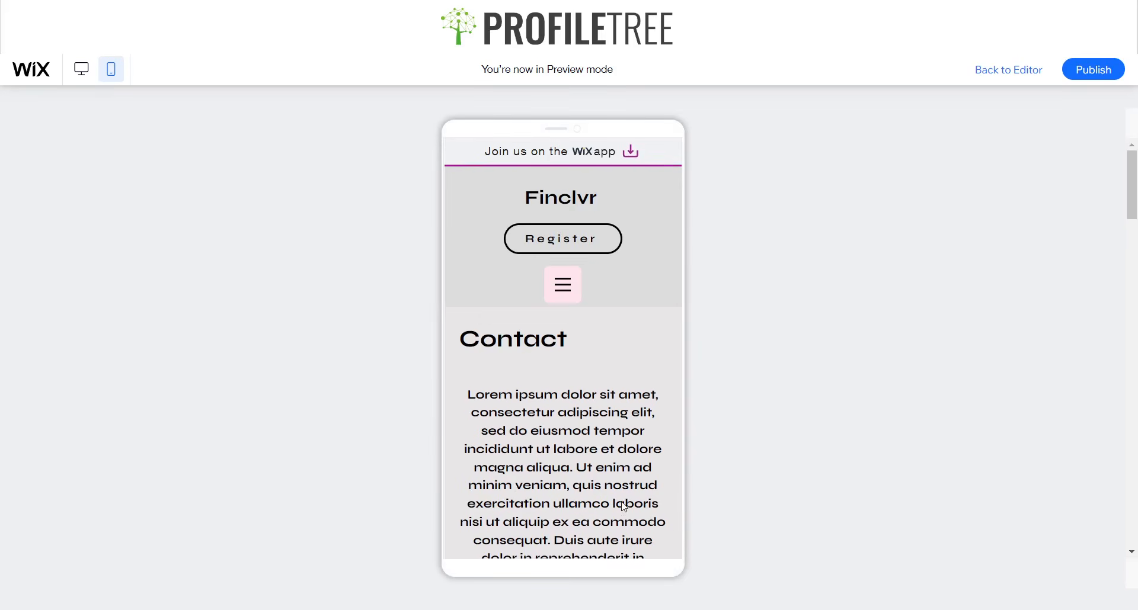
scroll(629, 487, down, 5)
scroll(629, 488, up, 5)
scroll(637, 490, down, 6)
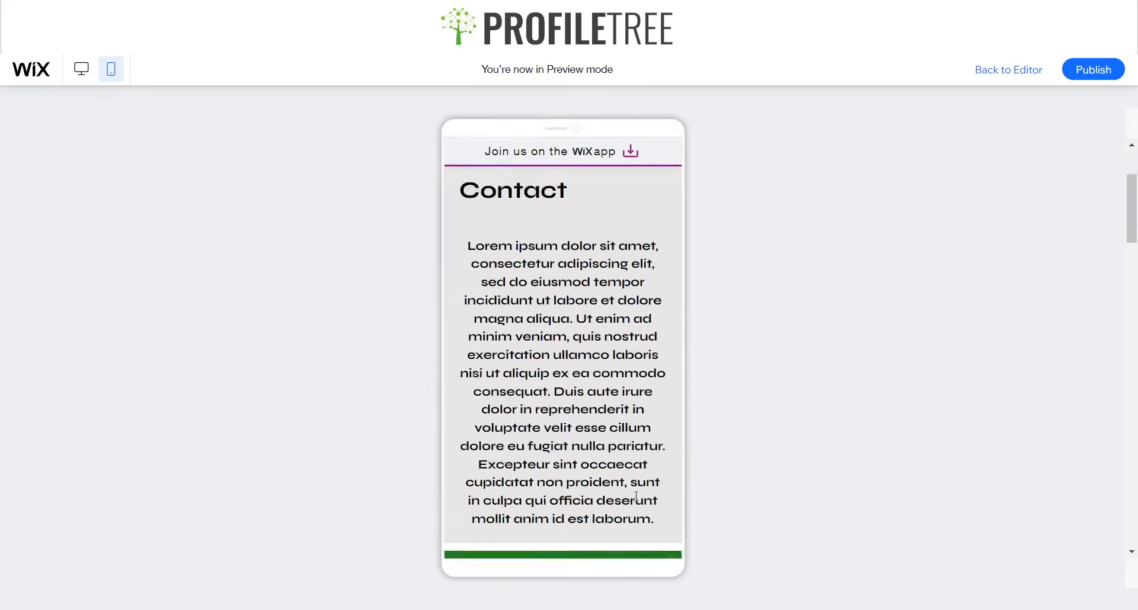
scroll(645, 495, down, 3)
click(650, 528)
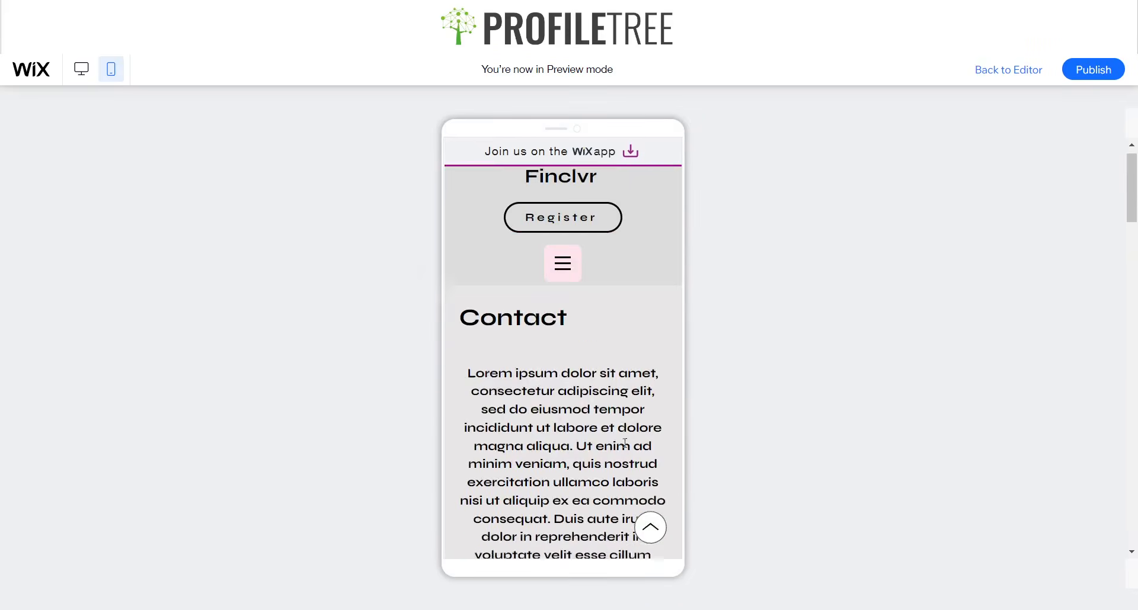
scroll(626, 446, down, 12)
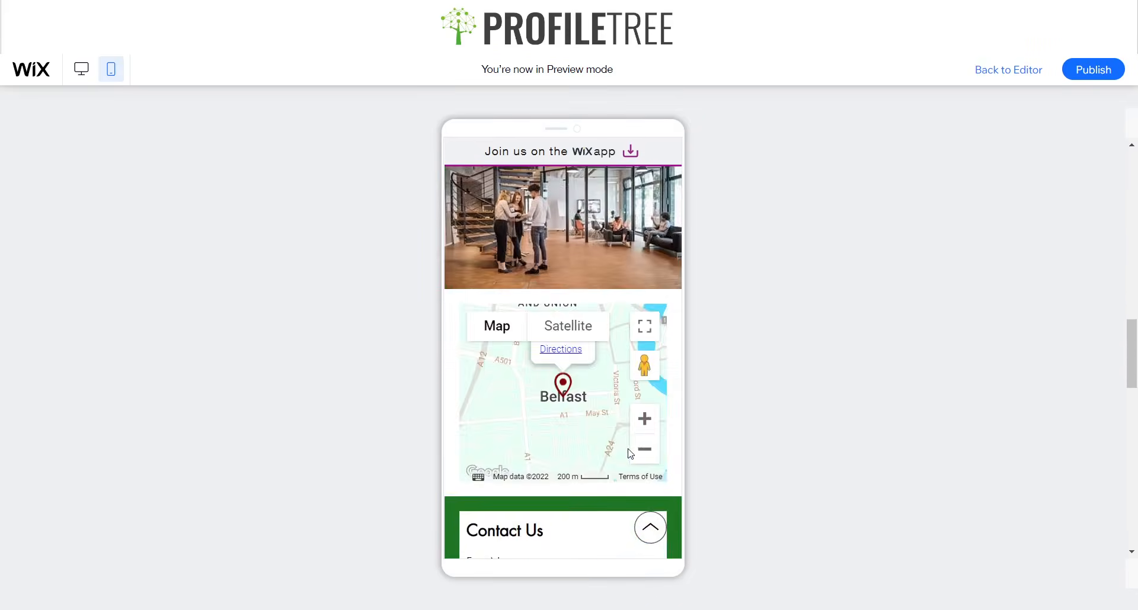
click(650, 528)
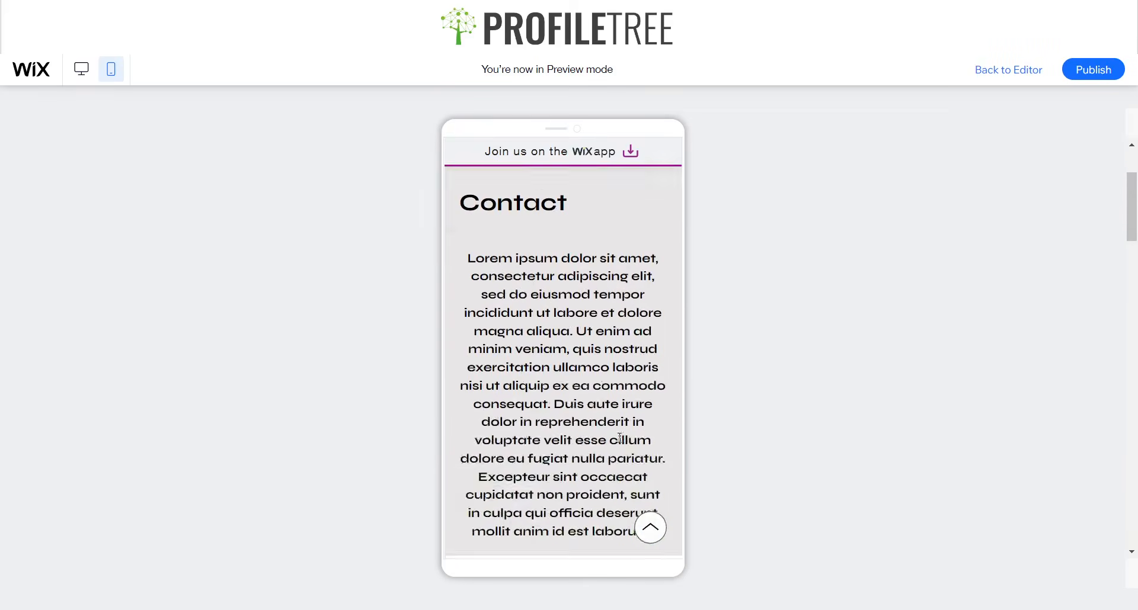
scroll(620, 443, down, 5)
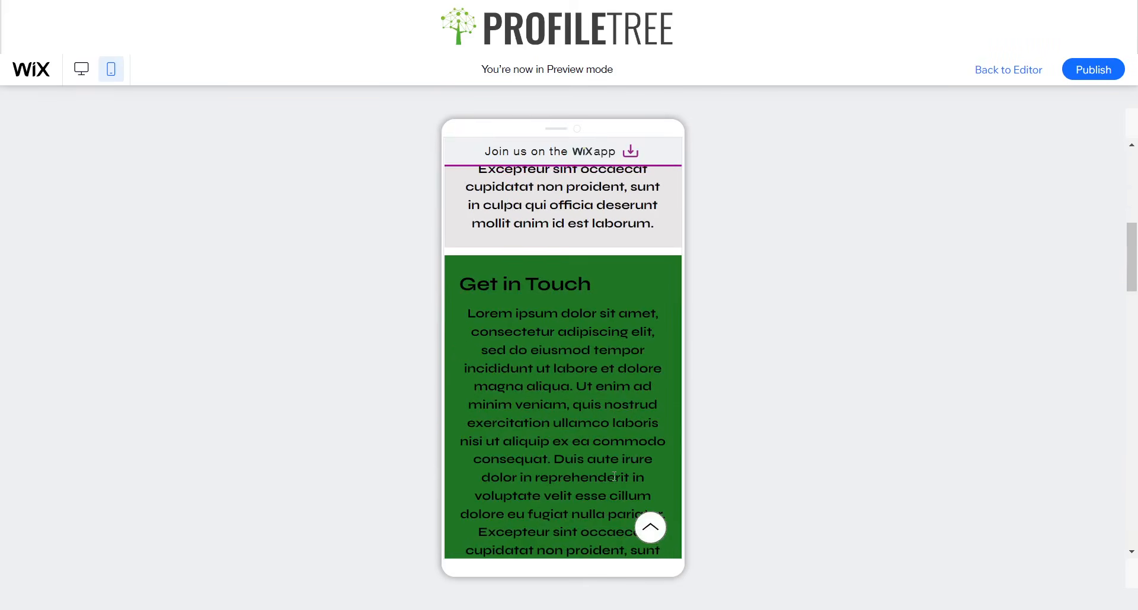
scroll(621, 442, down, 5)
click(647, 521)
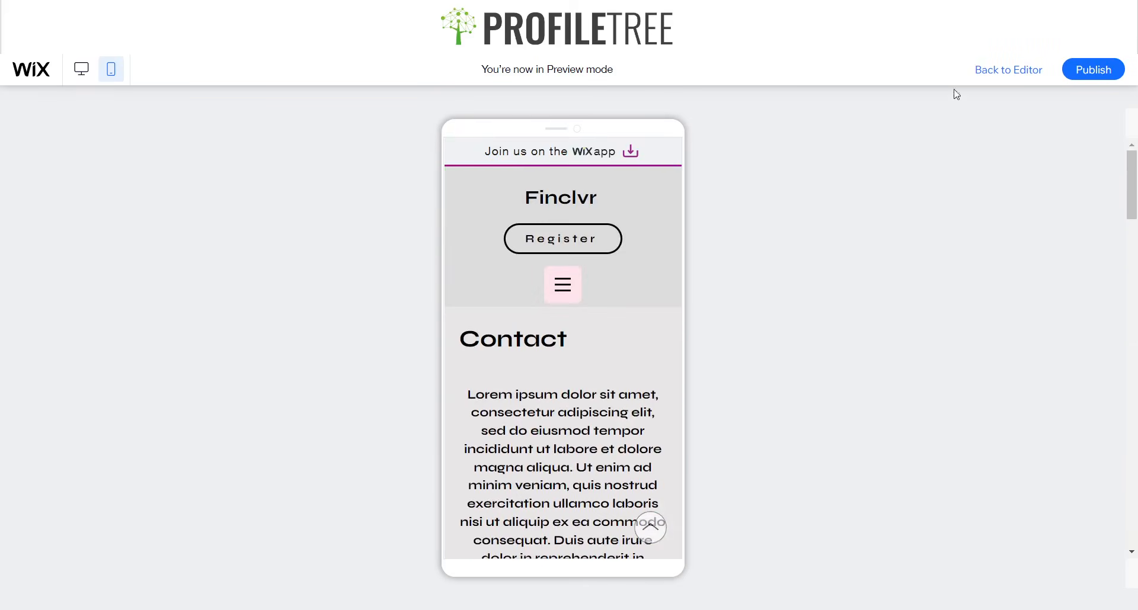
scroll(647, 297, down, 1)
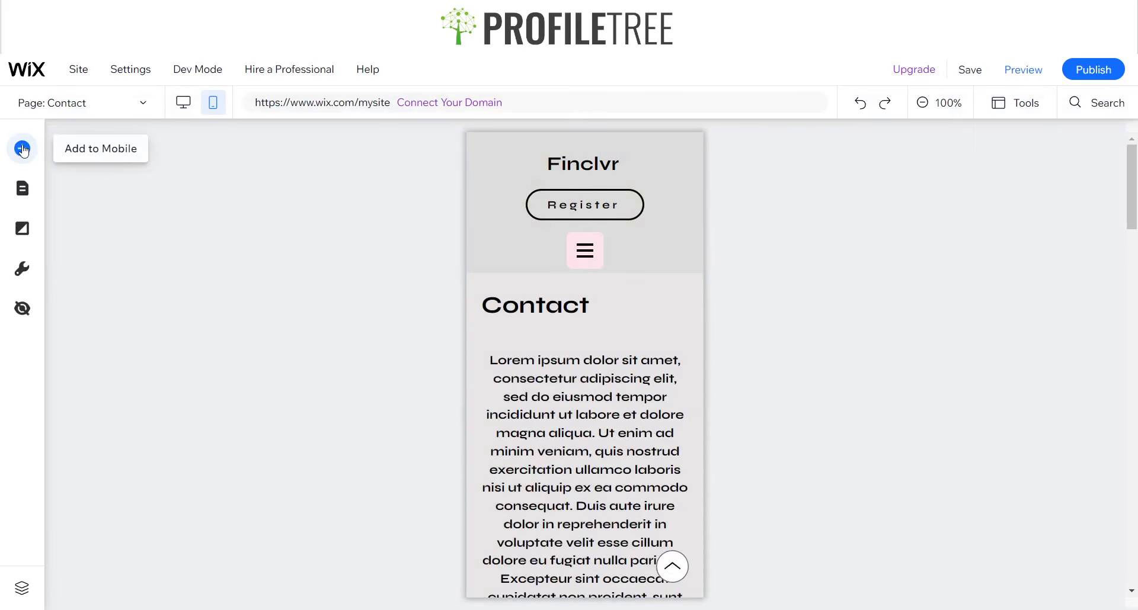
Back in the mobile editor, look through the themed and text and icon buttons available for the mobile site.
click(22, 150)
click(79, 215)
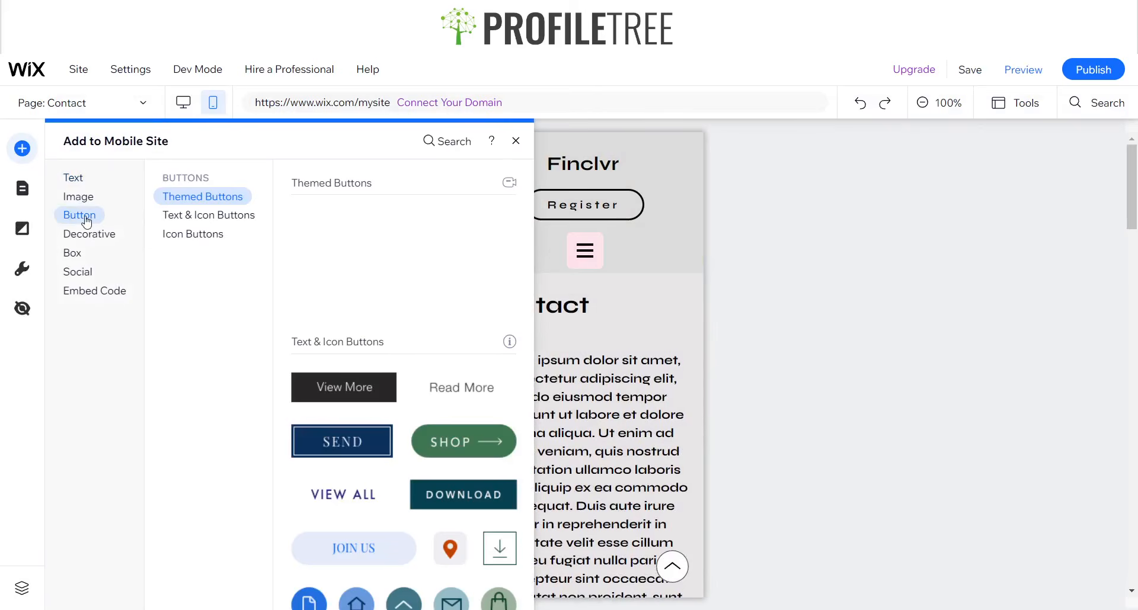
scroll(408, 323, down, 5)
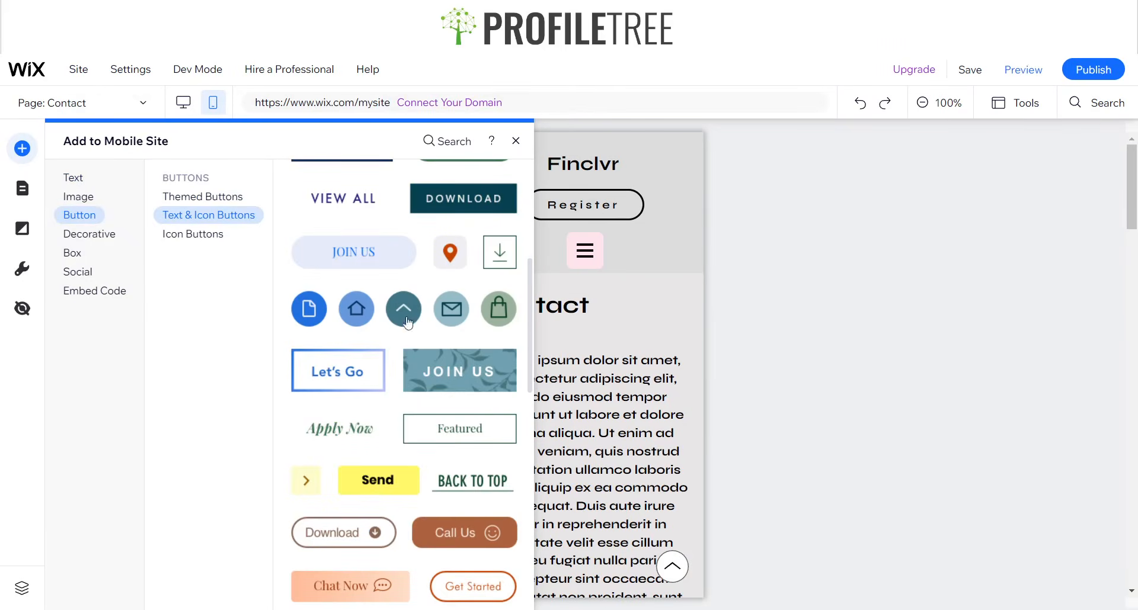
scroll(386, 407, down, 3)
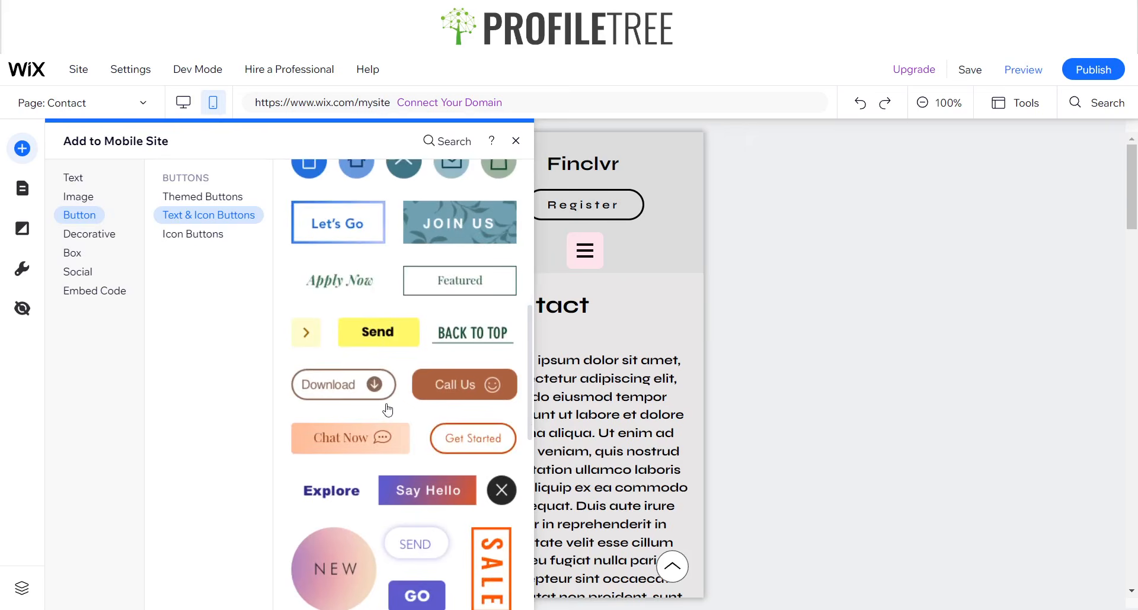
scroll(383, 391, down, 1)
scroll(382, 387, up, 8)
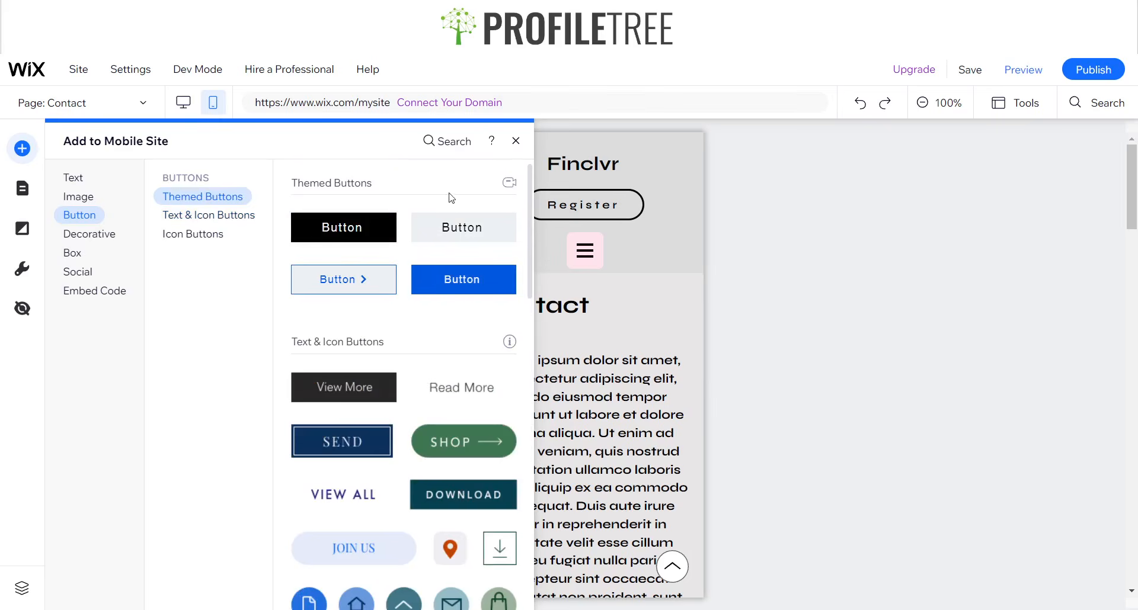
click(517, 142)
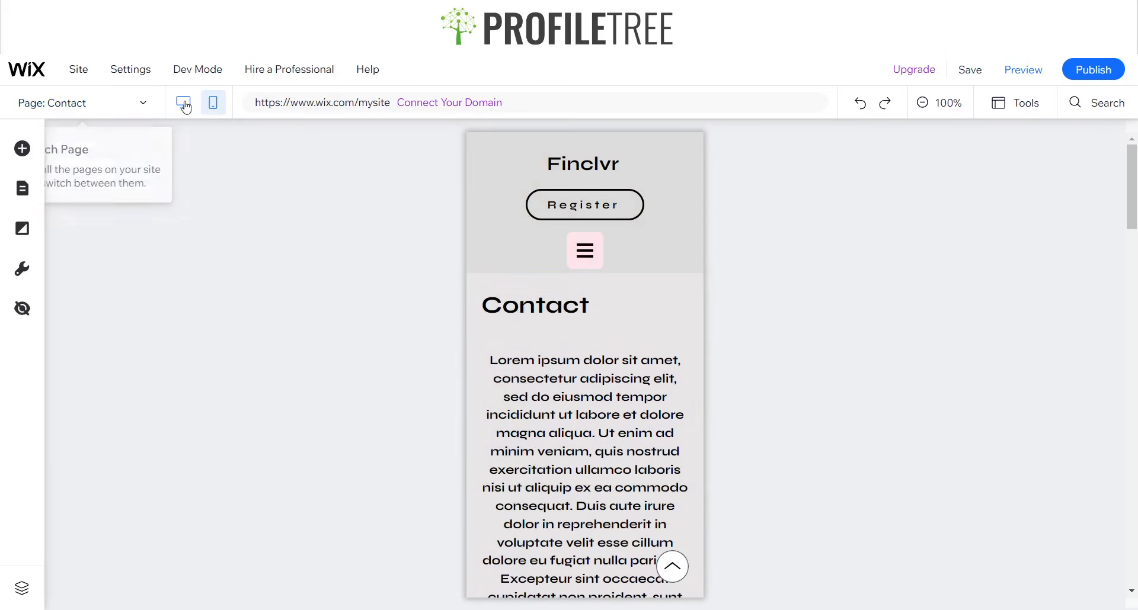
Return to the desktop editor and review the Pin to Screen settings of the Back To Top button.
click(1106, 210)
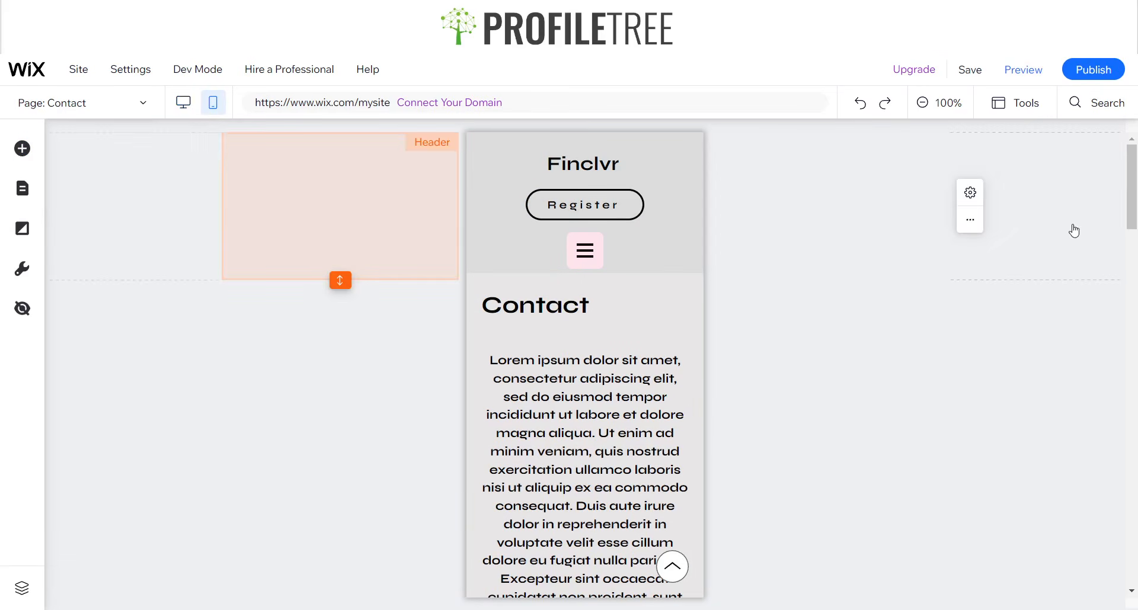
click(184, 103)
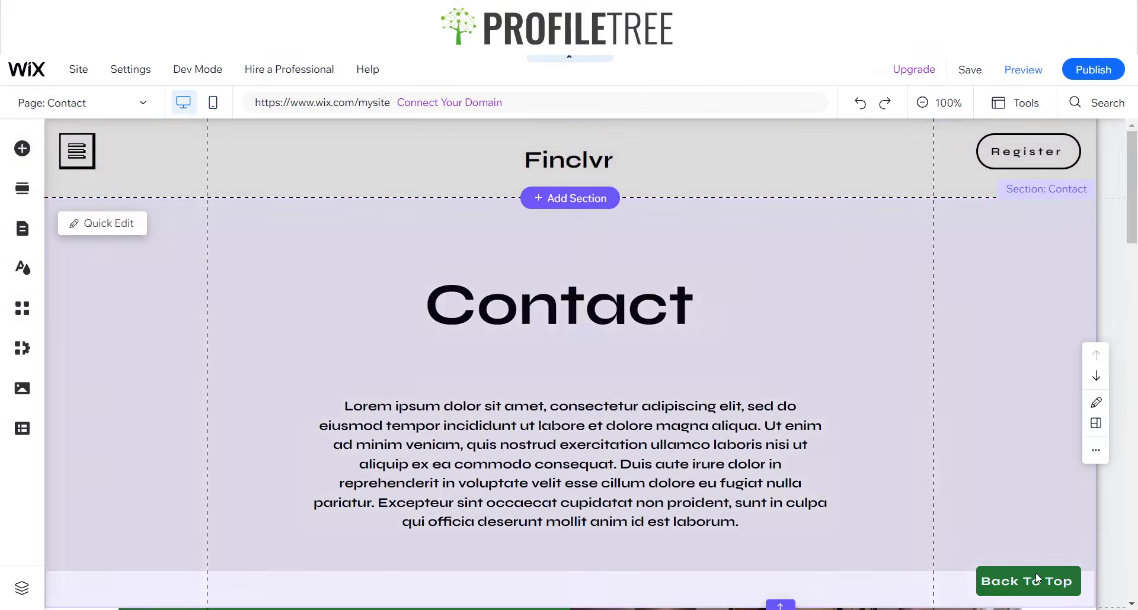
click(1035, 576)
click(923, 533)
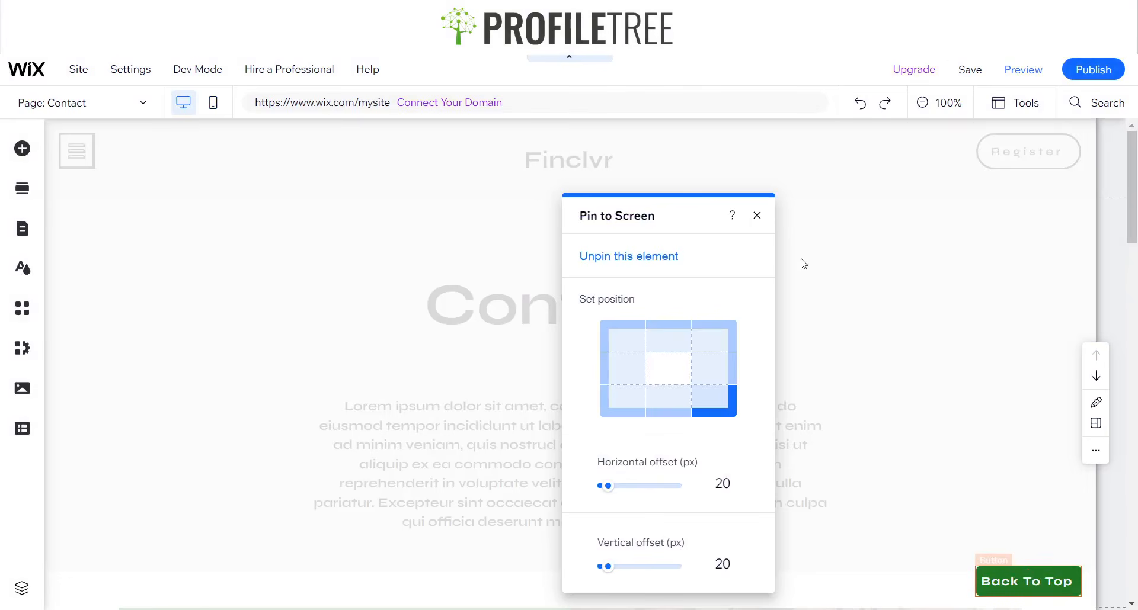
click(757, 217)
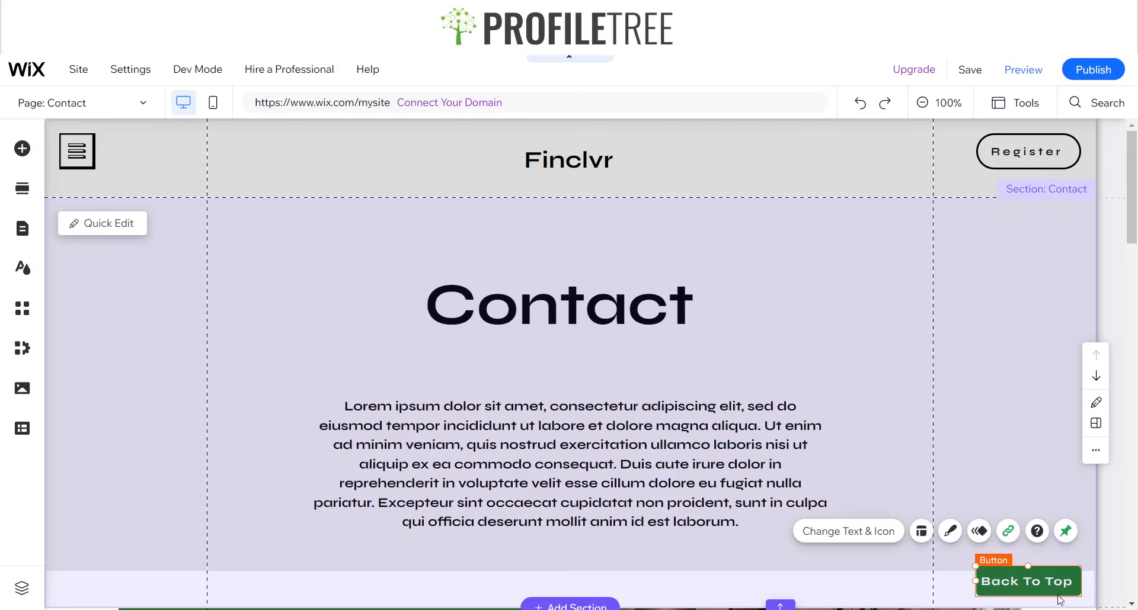
Review the Back To Top button's layout settings and browse its preset button designs without applying one.
click(922, 533)
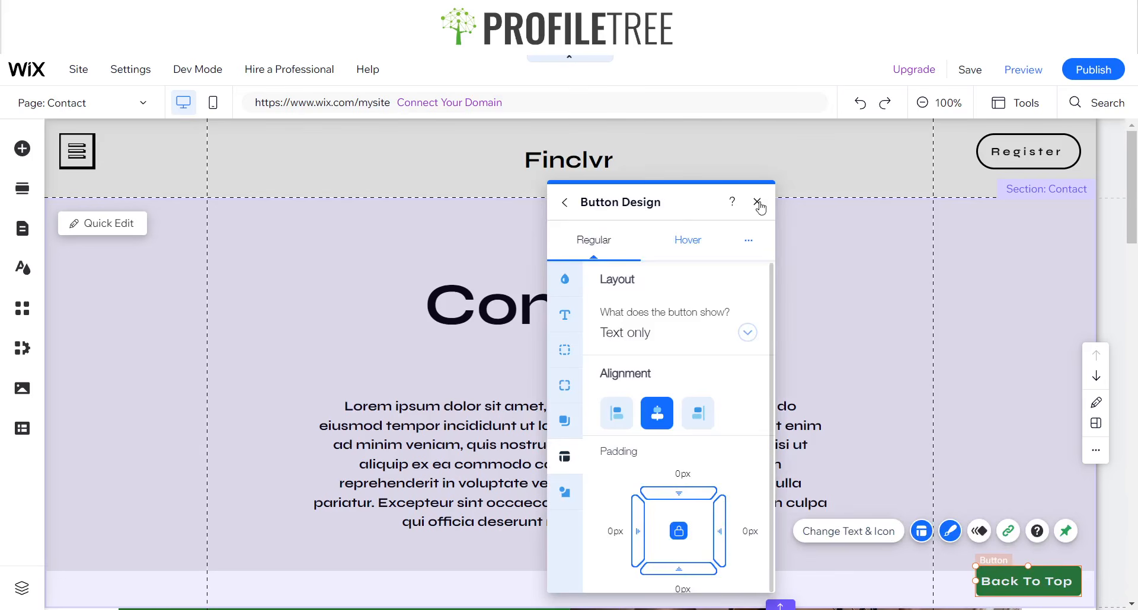
click(759, 202)
click(949, 533)
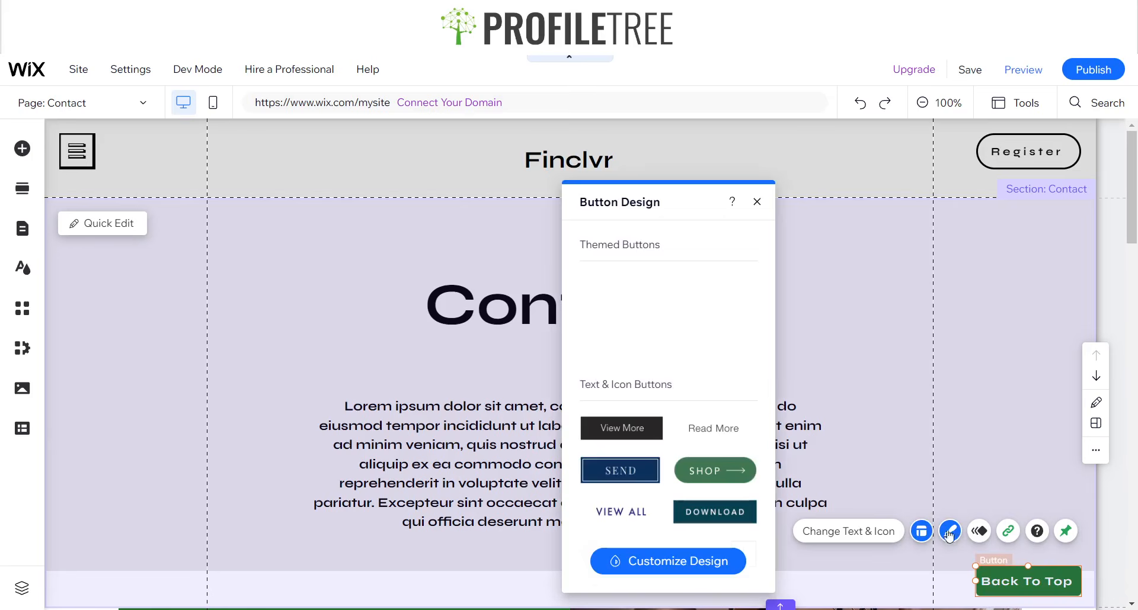
scroll(670, 415, down, 1)
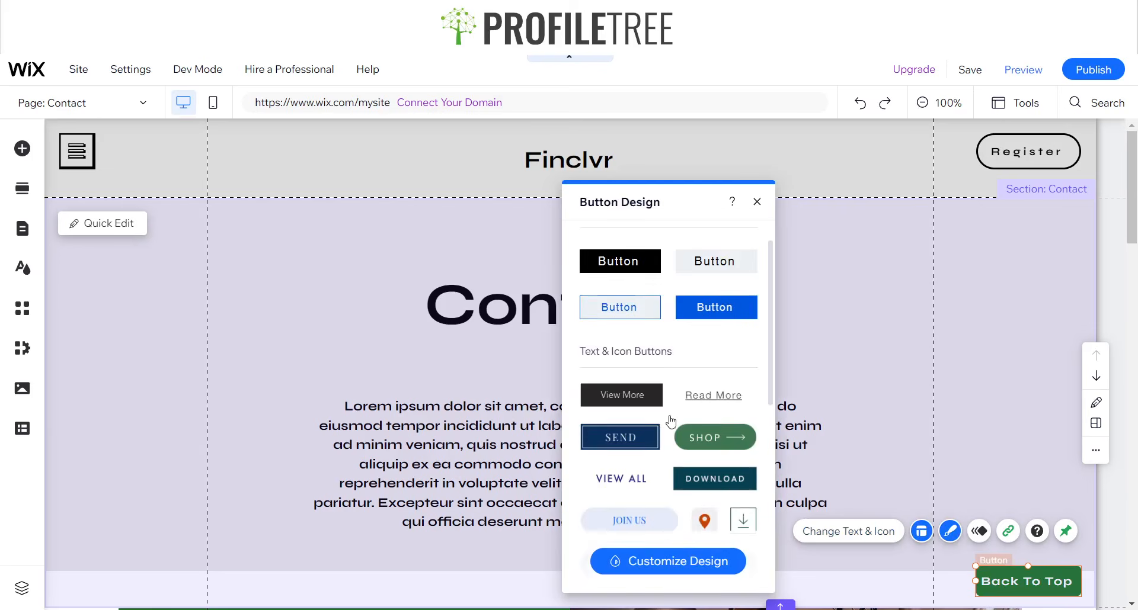
scroll(670, 421, down, 7)
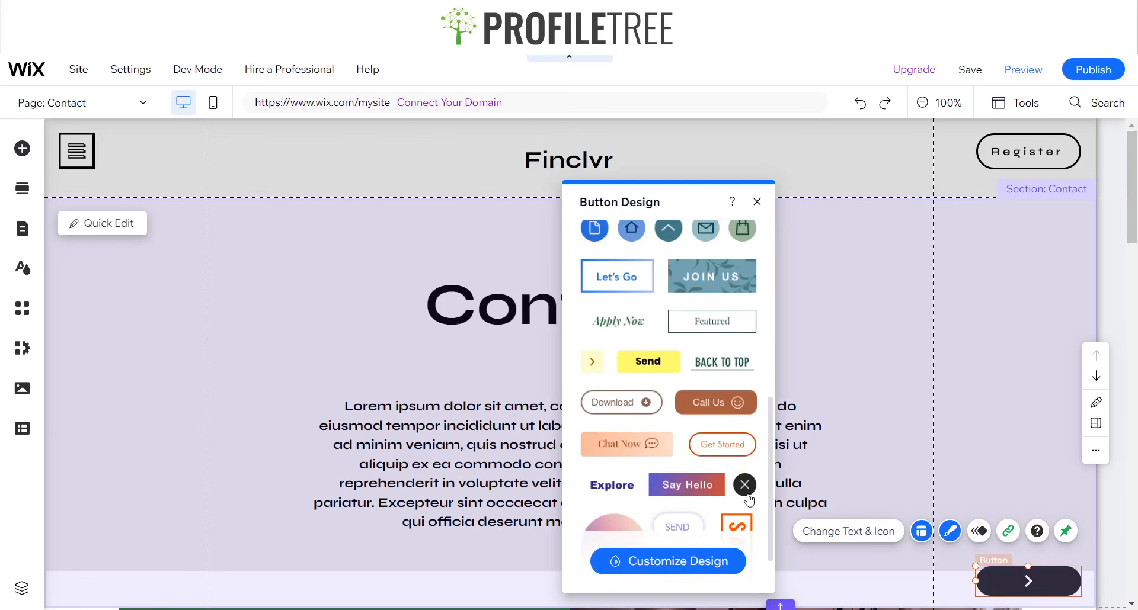
click(758, 202)
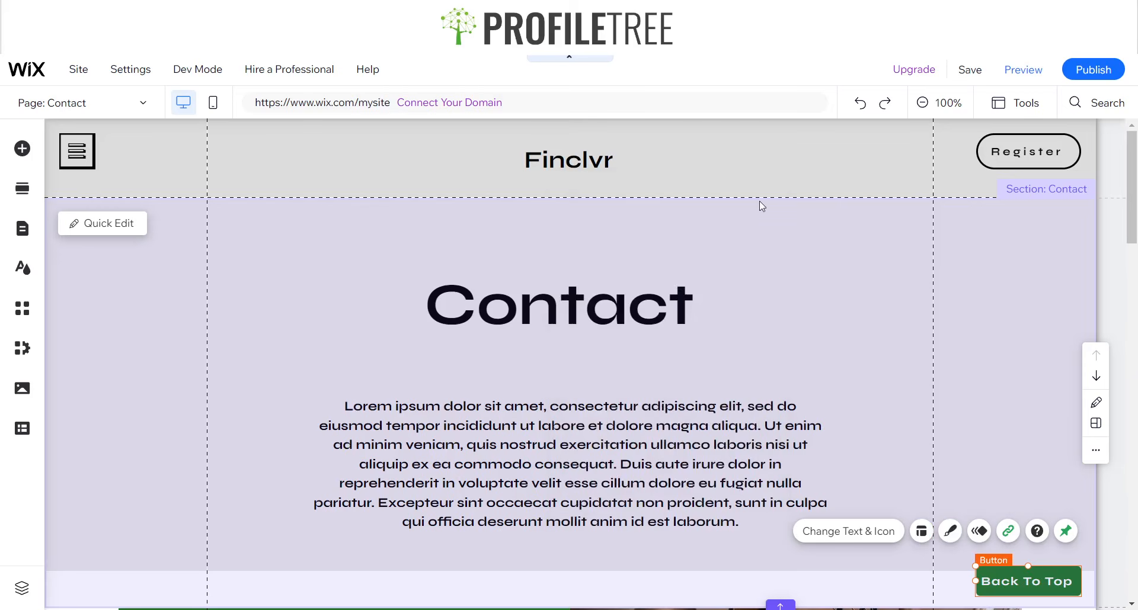